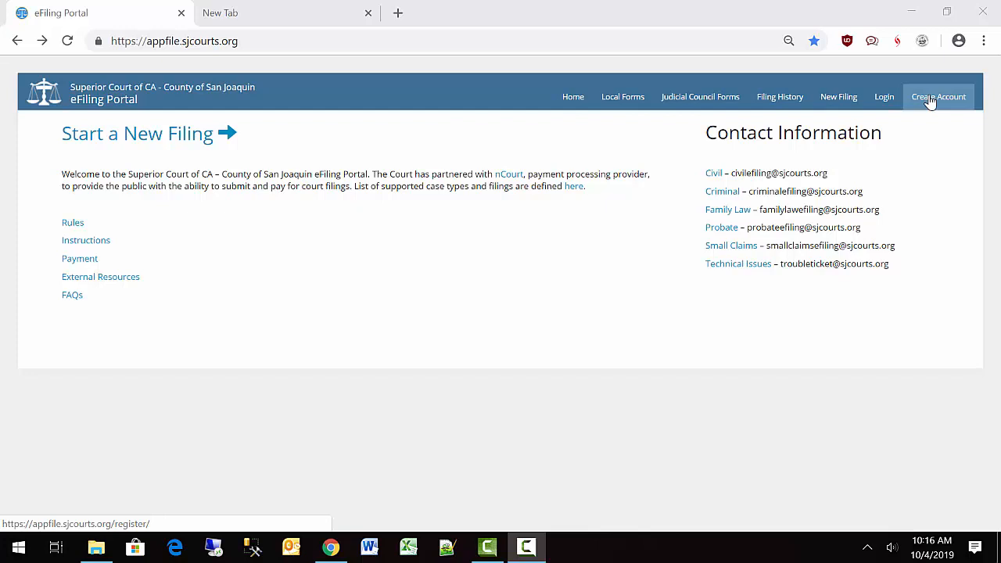
Go to the eFiling Portal sign-in page via the Login link.
click(885, 97)
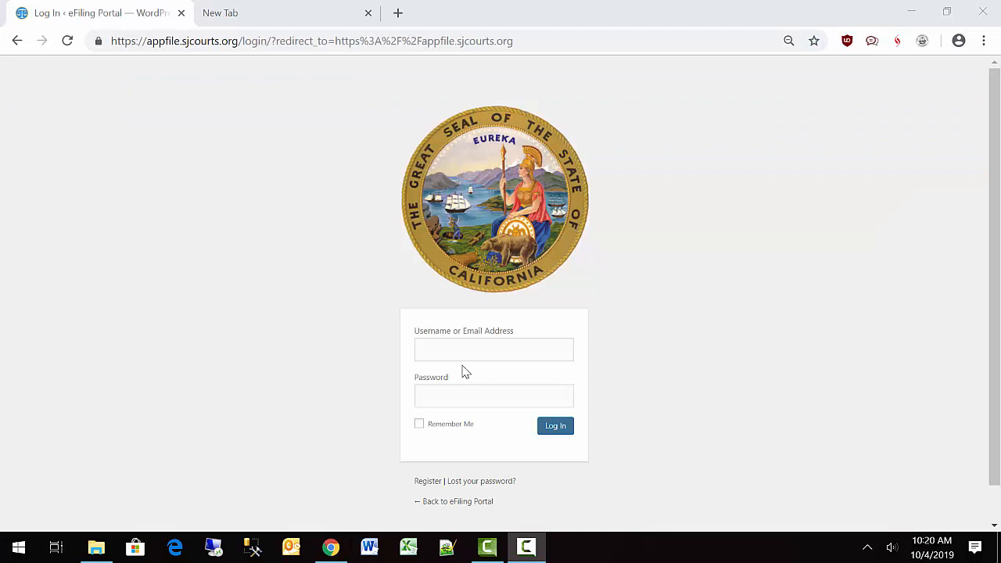
Sign in with the account username and password.
click(462, 349)
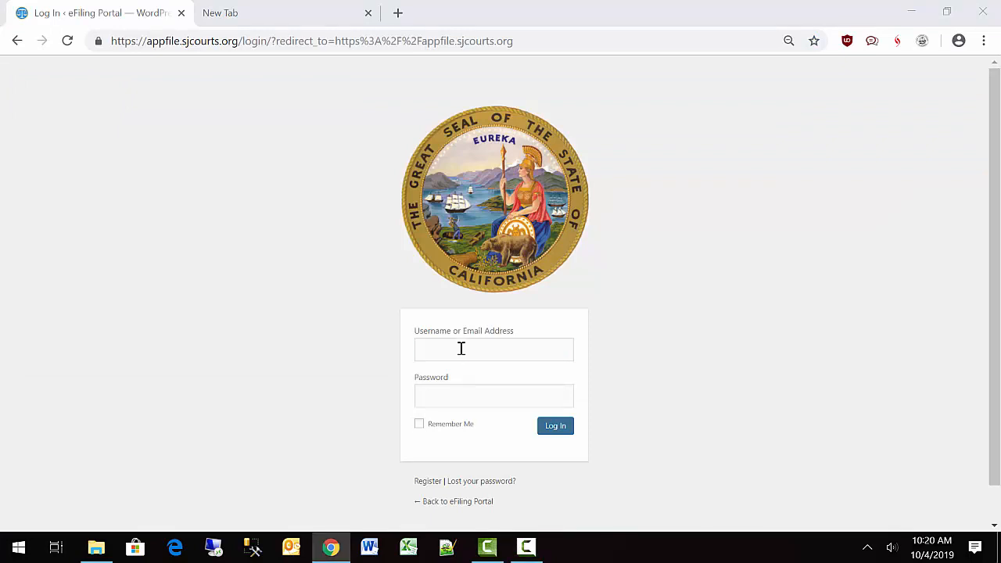
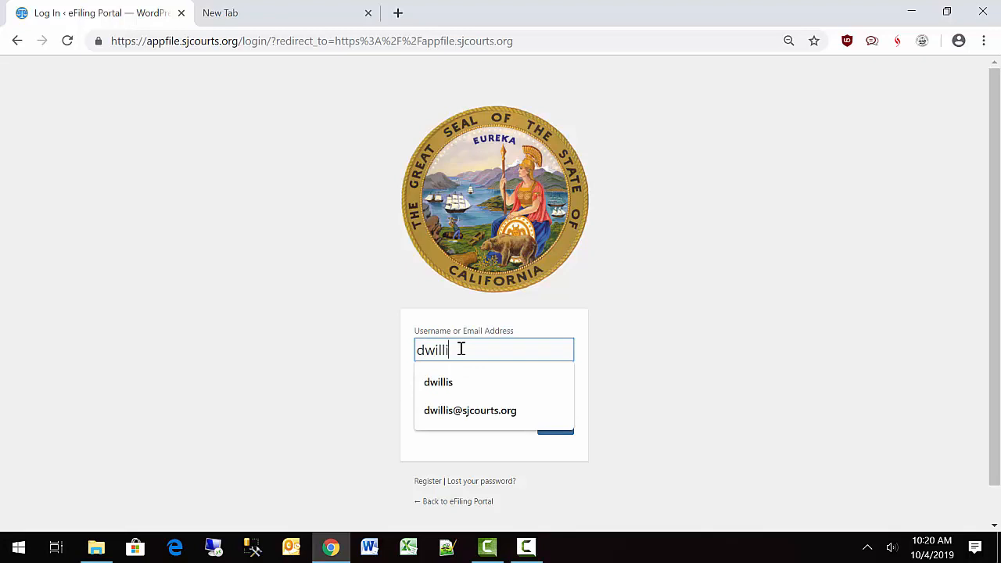
click(609, 351)
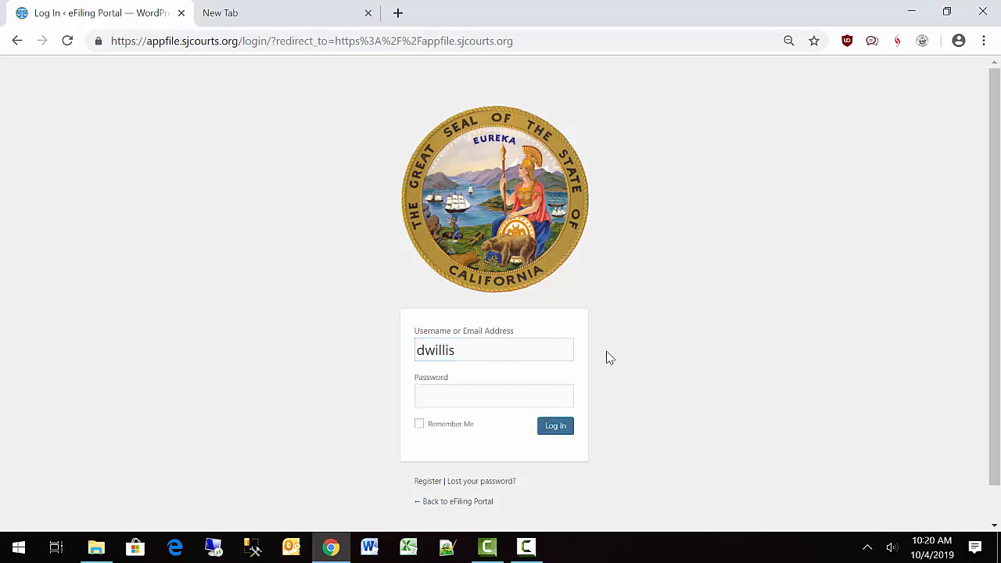
click(441, 401)
text(•••••••)
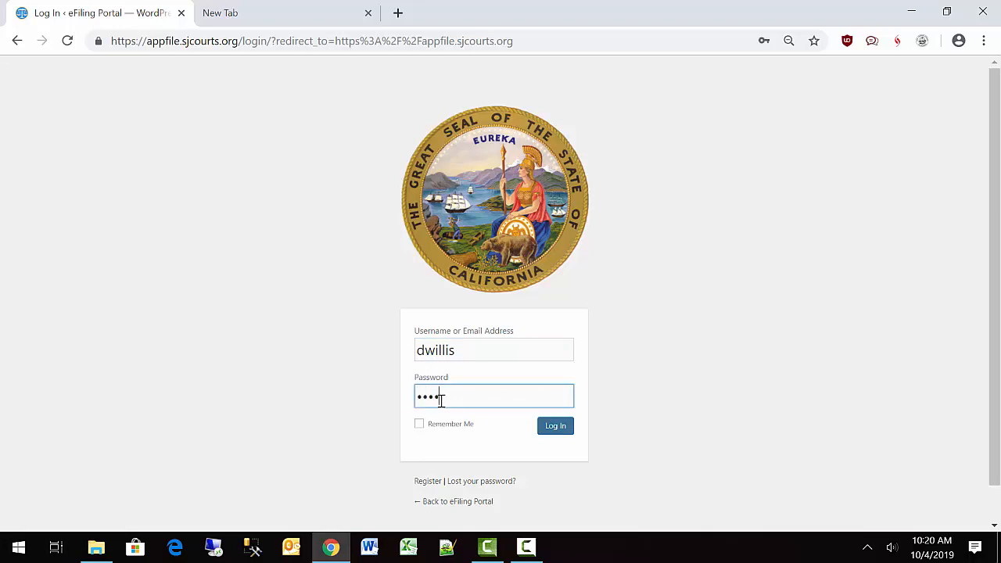
text(•••••)
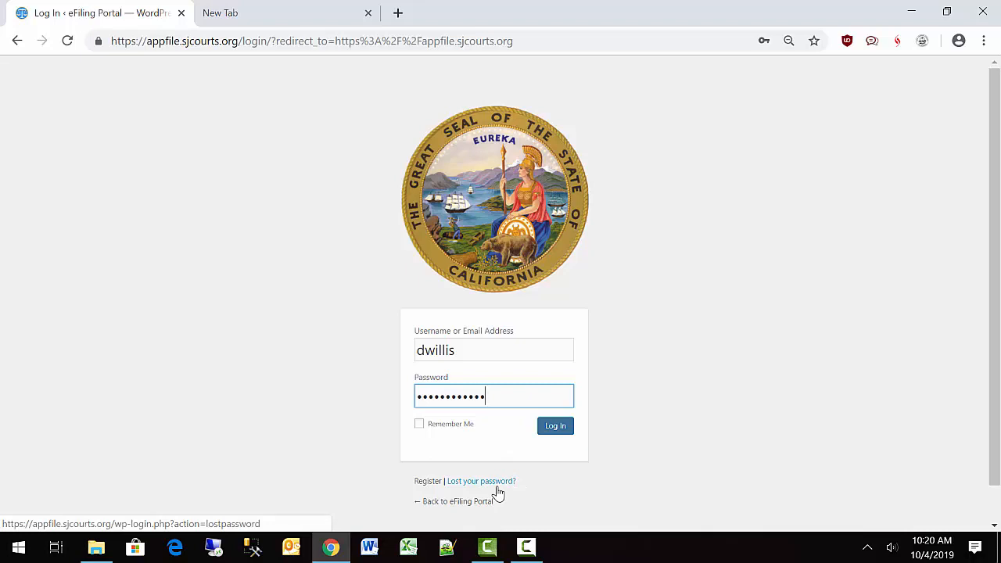
click(554, 428)
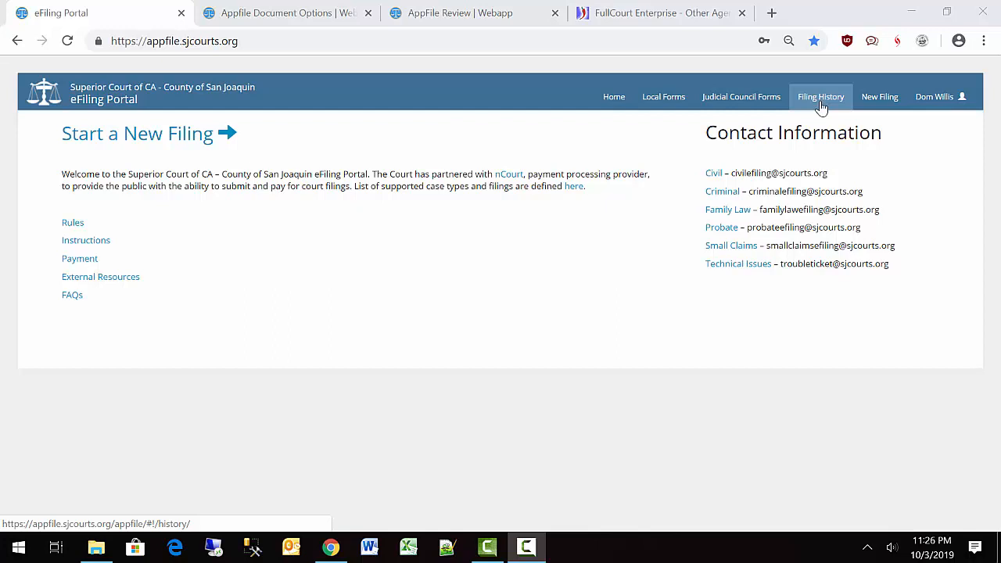
Open the signed-in user's account options menu.
click(914, 100)
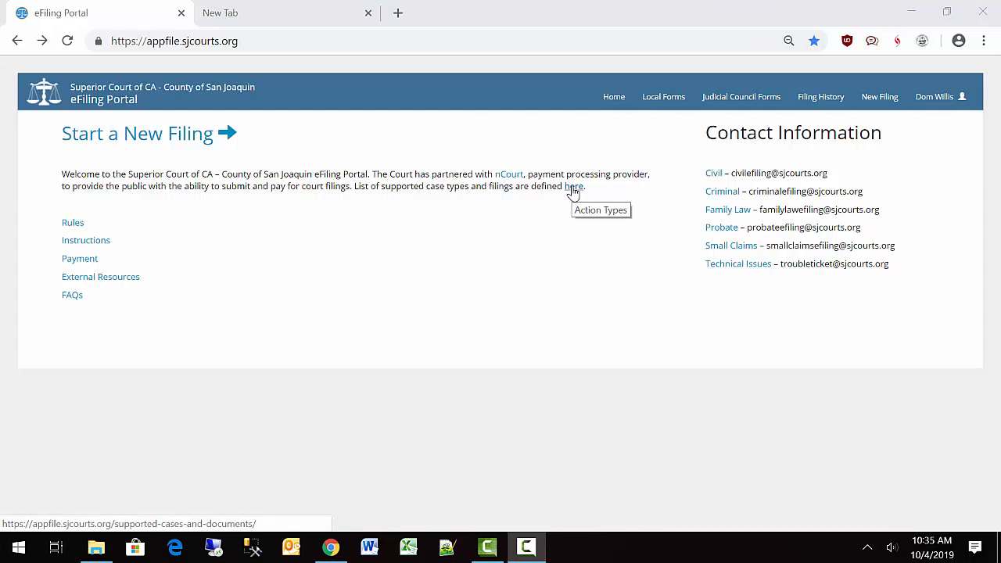
Begin a new filing order and add a case of type Civil.
click(156, 144)
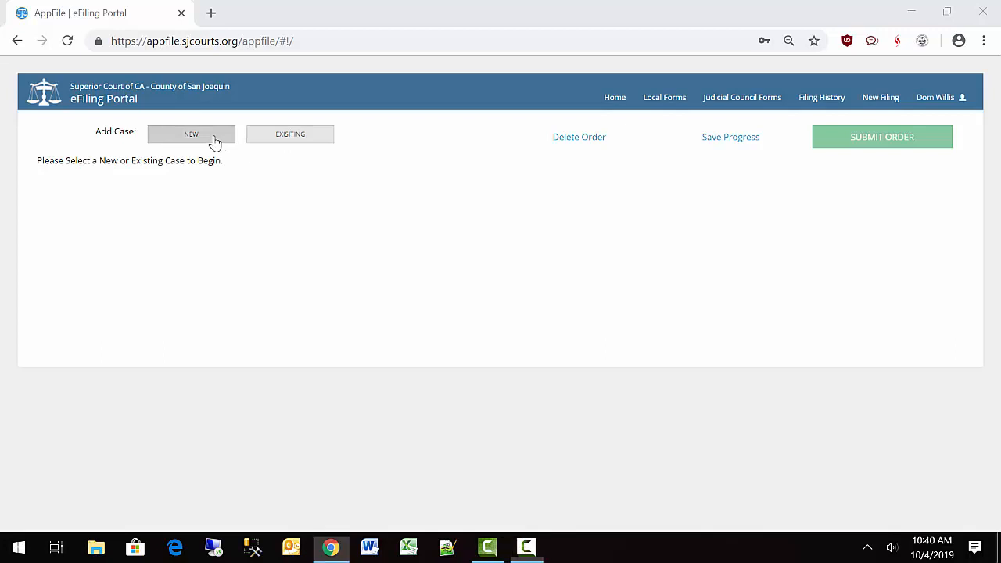
click(214, 141)
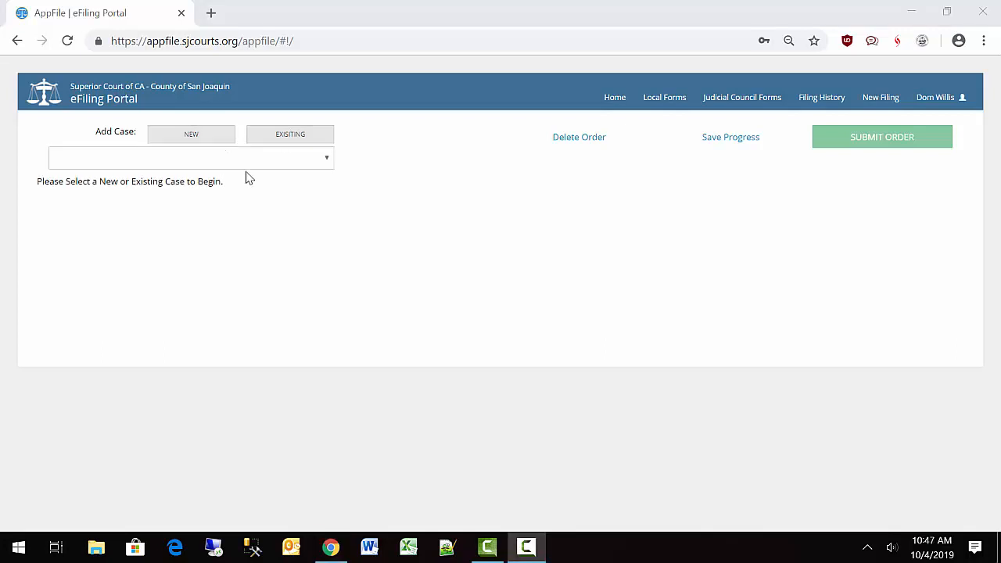
click(245, 163)
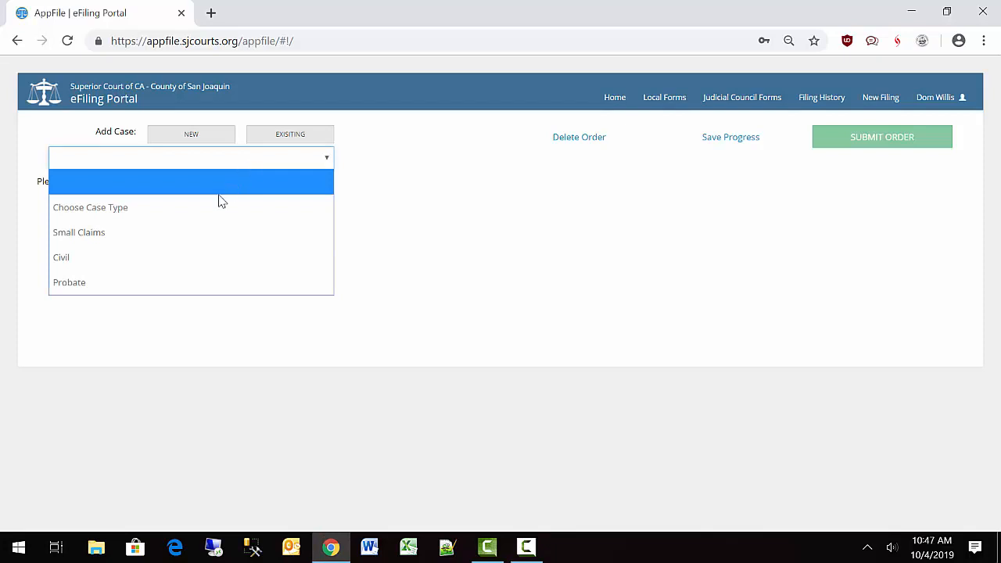
click(149, 263)
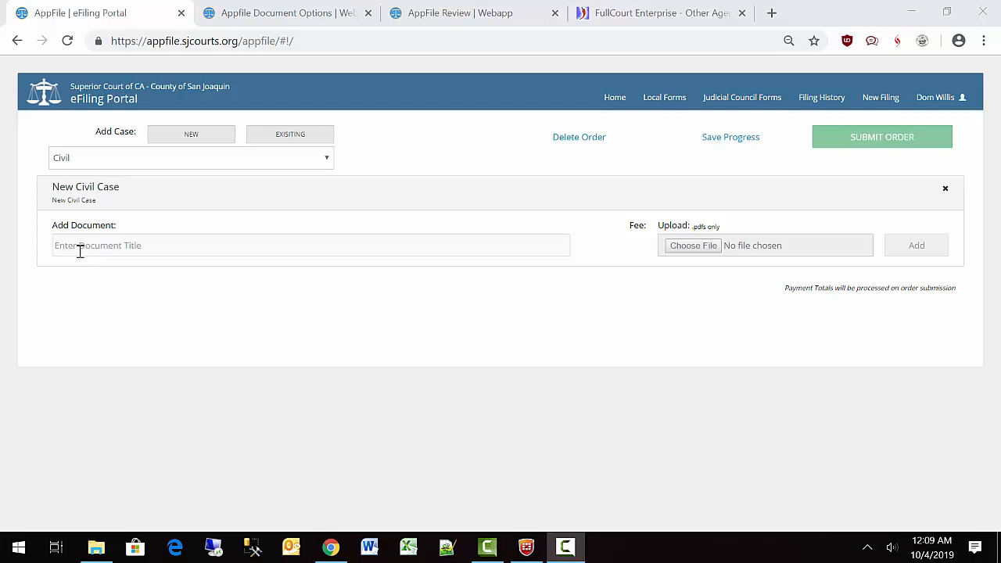
Add a Complaint Limited ($10,000 up to $25,000) document for 2 litigants with the complaint PDF.
click(79, 249)
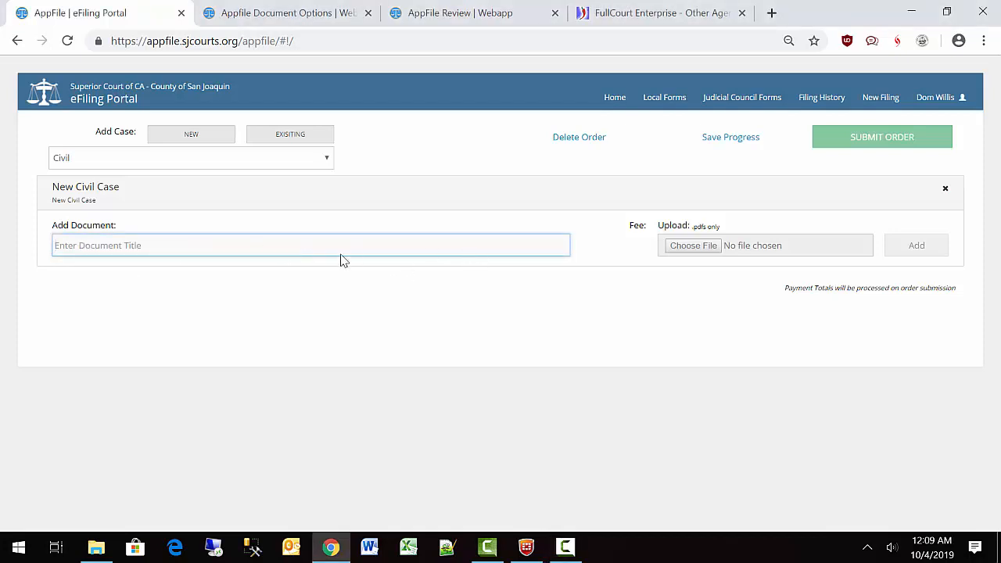
text(Complaint)
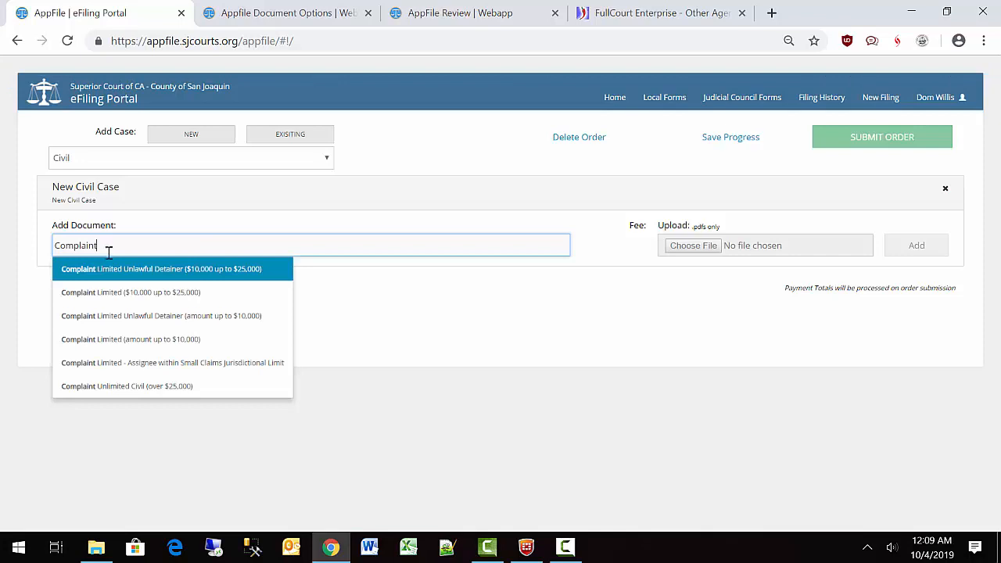
click(114, 294)
click(114, 294)
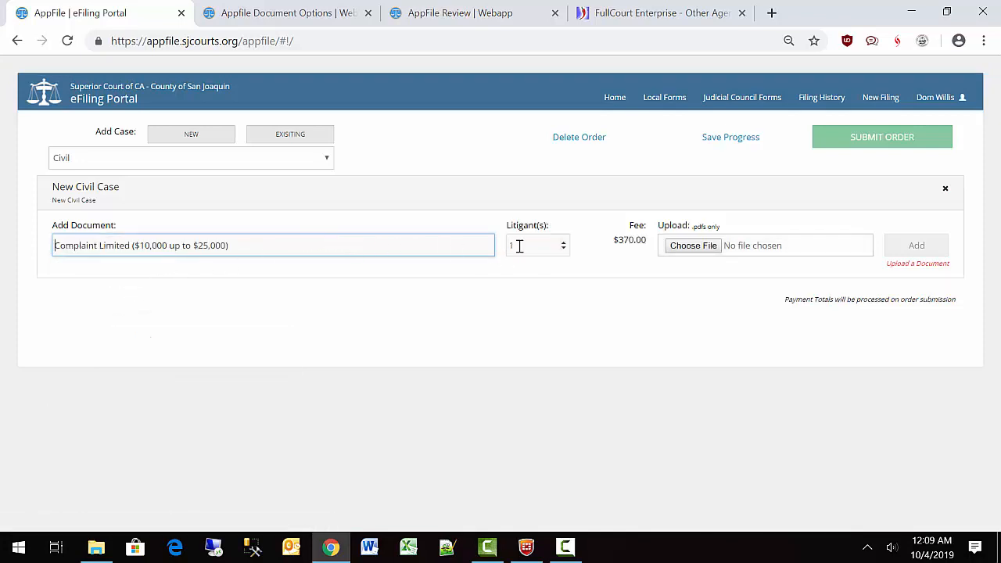
click(564, 243)
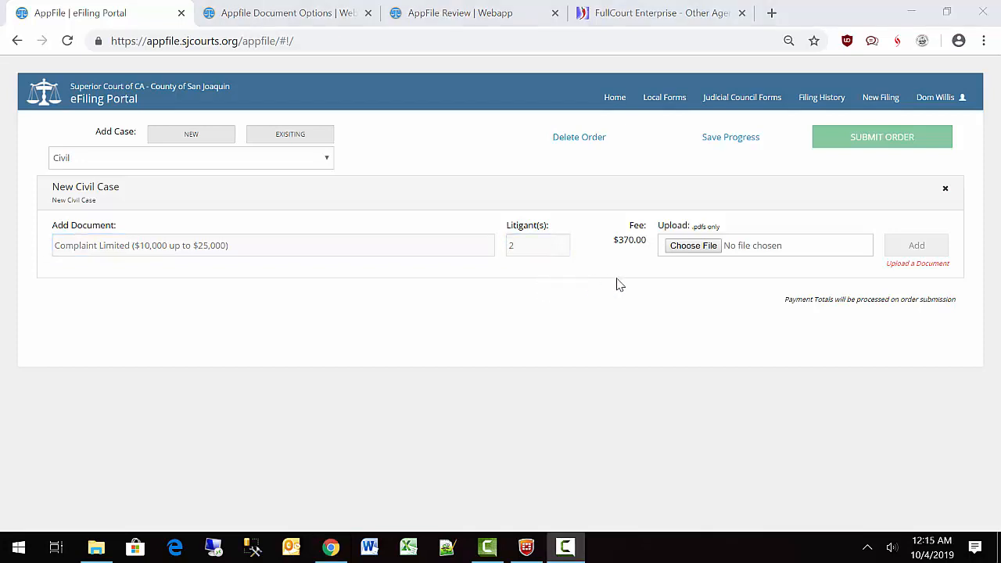
click(705, 251)
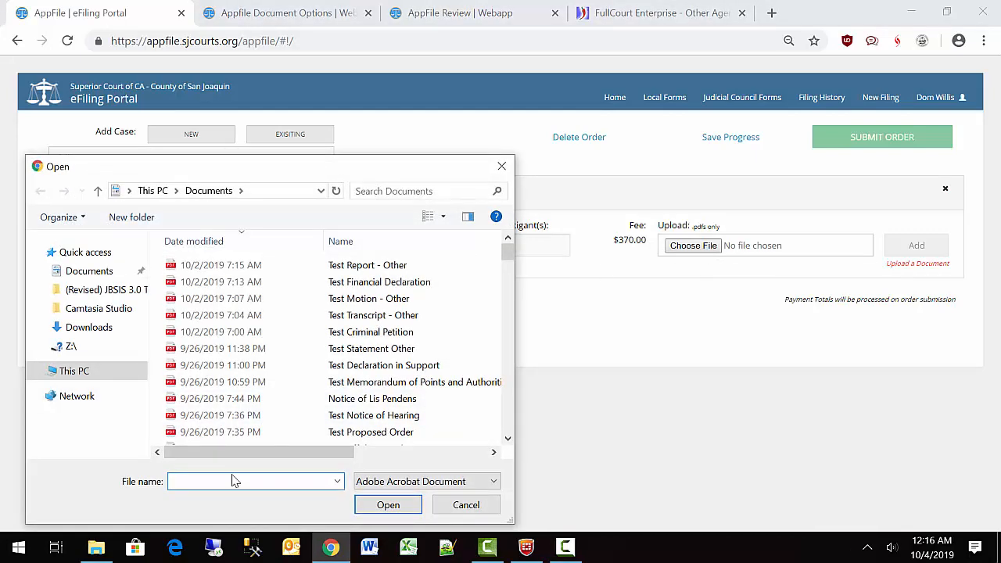
text(Test Co)
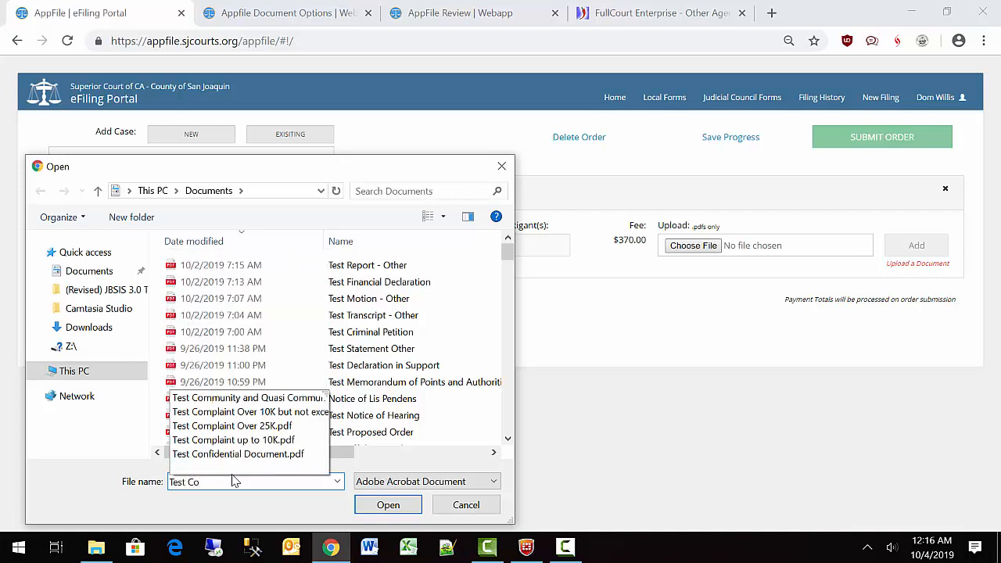
text(m)
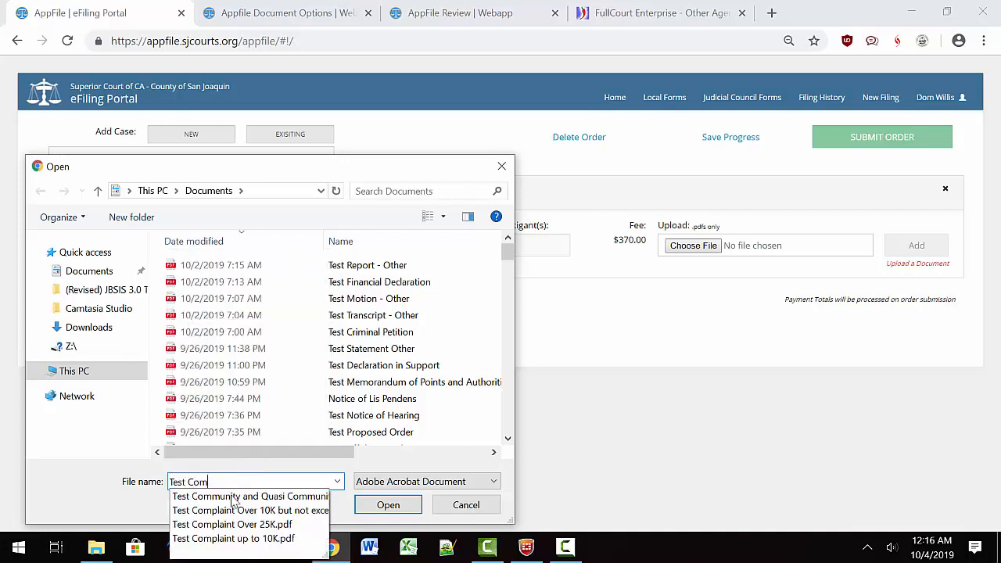
click(235, 510)
click(379, 507)
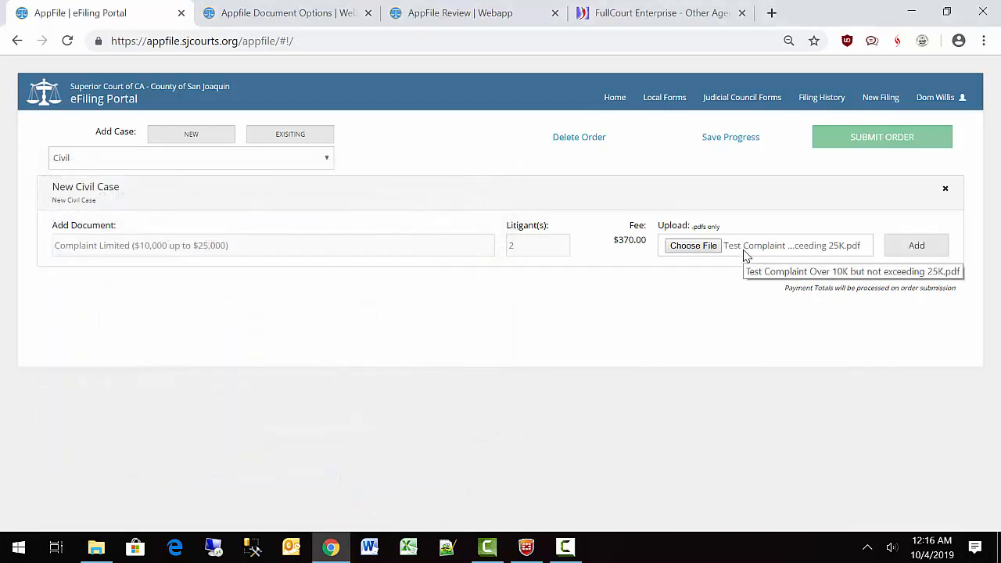
click(908, 247)
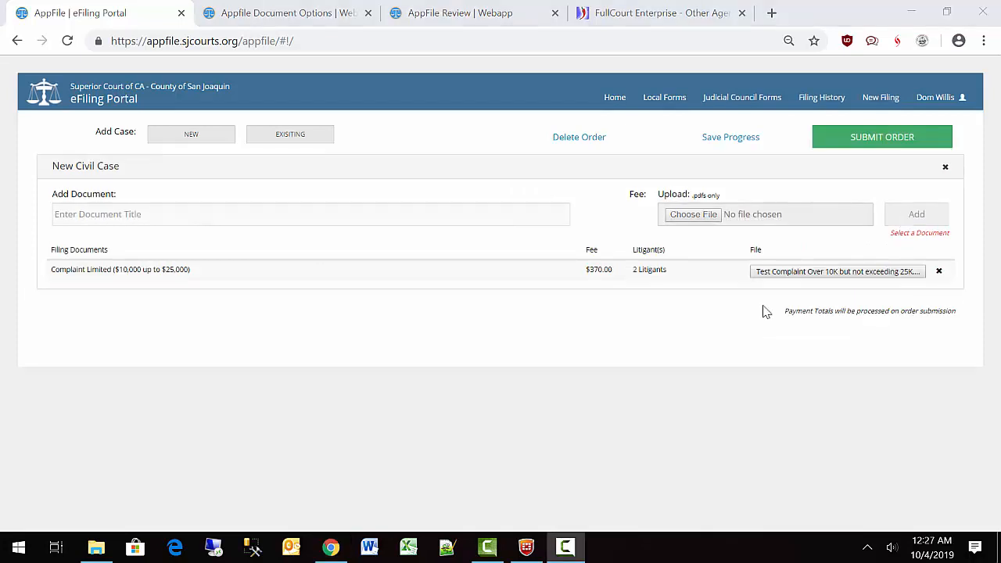
Add a Civil Case Cover Sheet document with its cover sheet PDF attached.
click(199, 207)
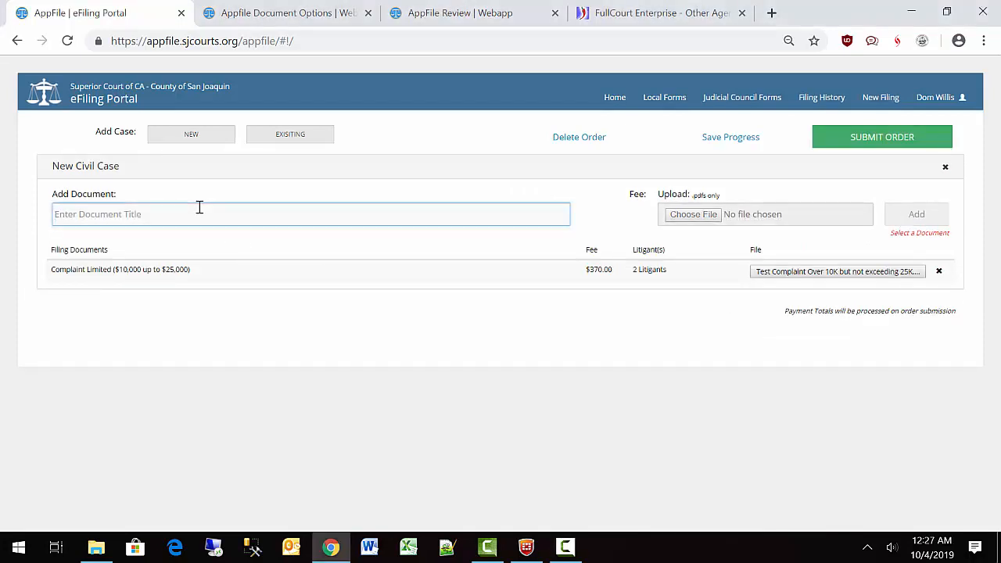
text(Civil Ca)
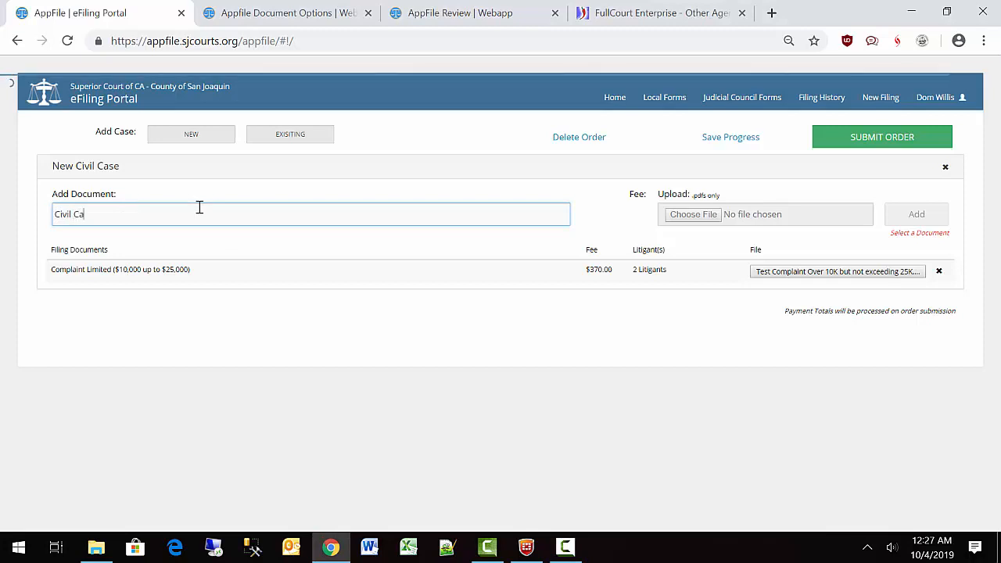
click(76, 242)
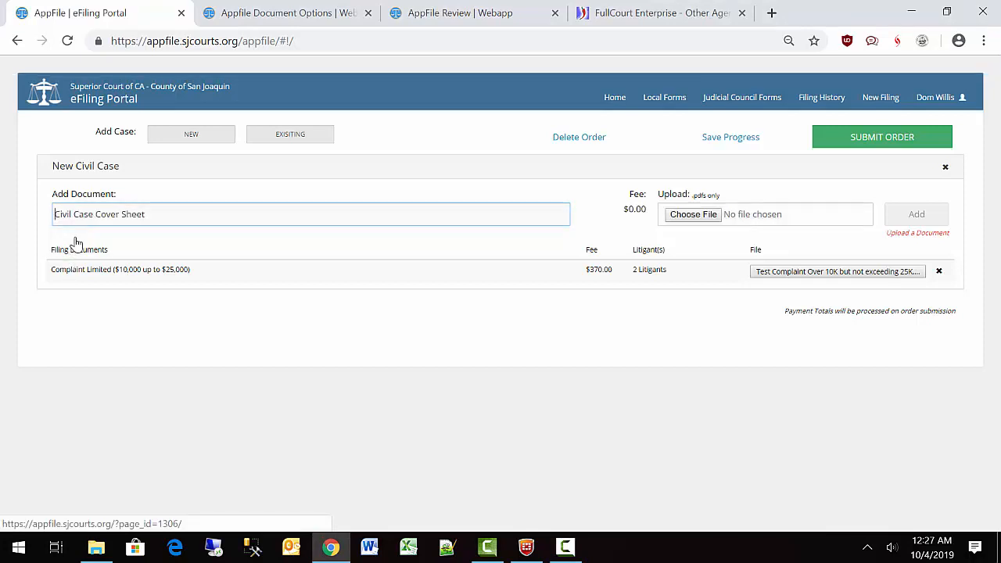
click(756, 221)
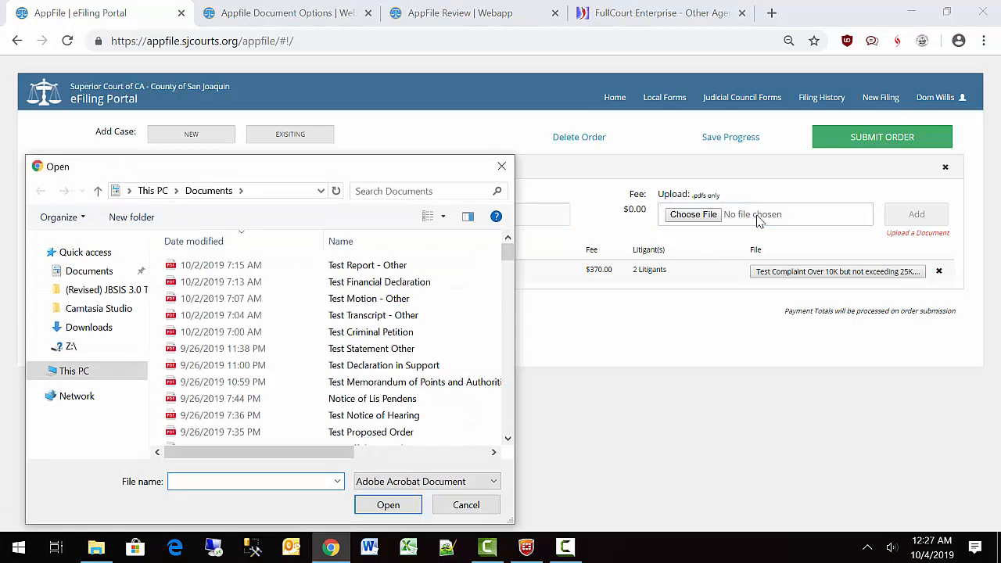
text(Test Civil)
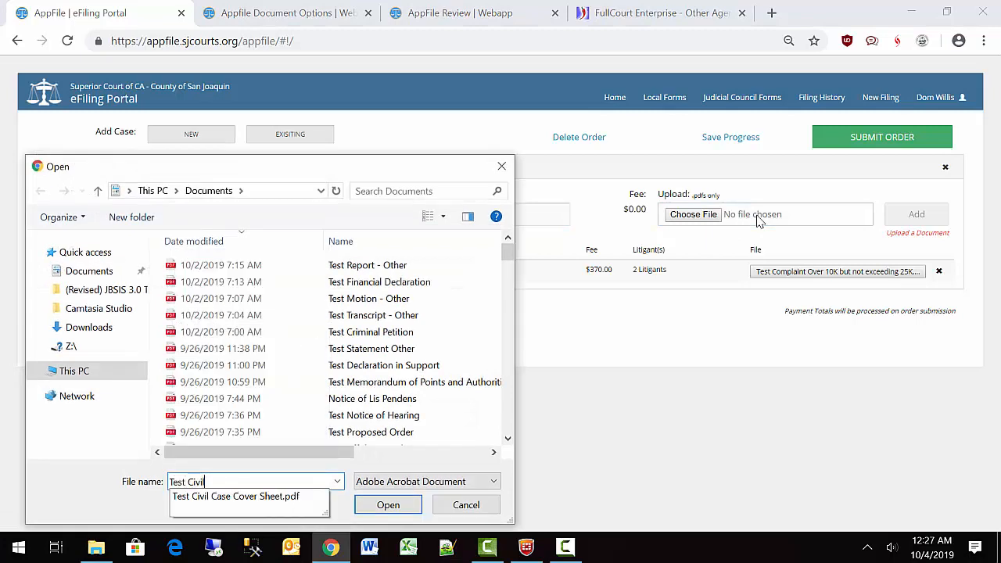
click(302, 499)
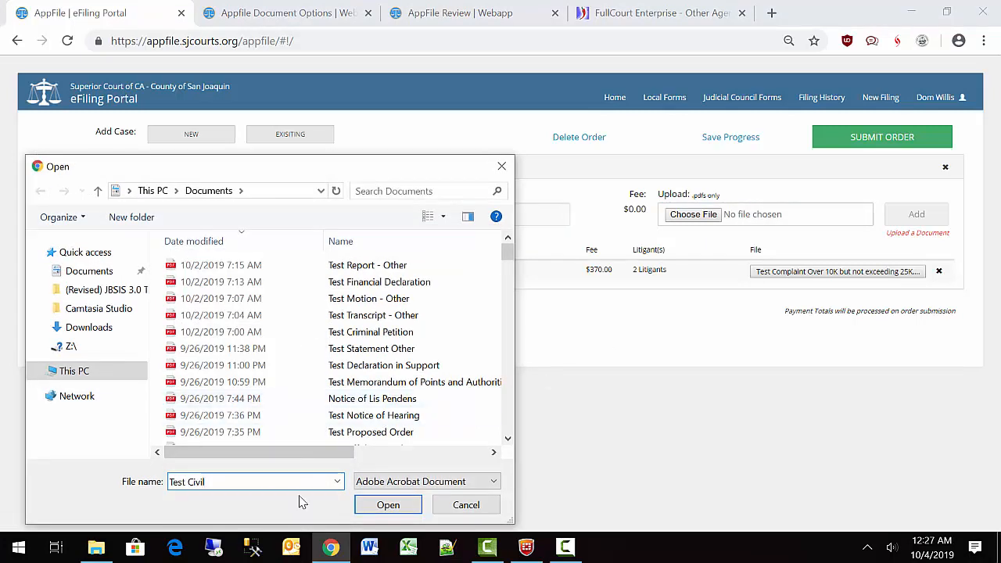
click(383, 505)
click(917, 218)
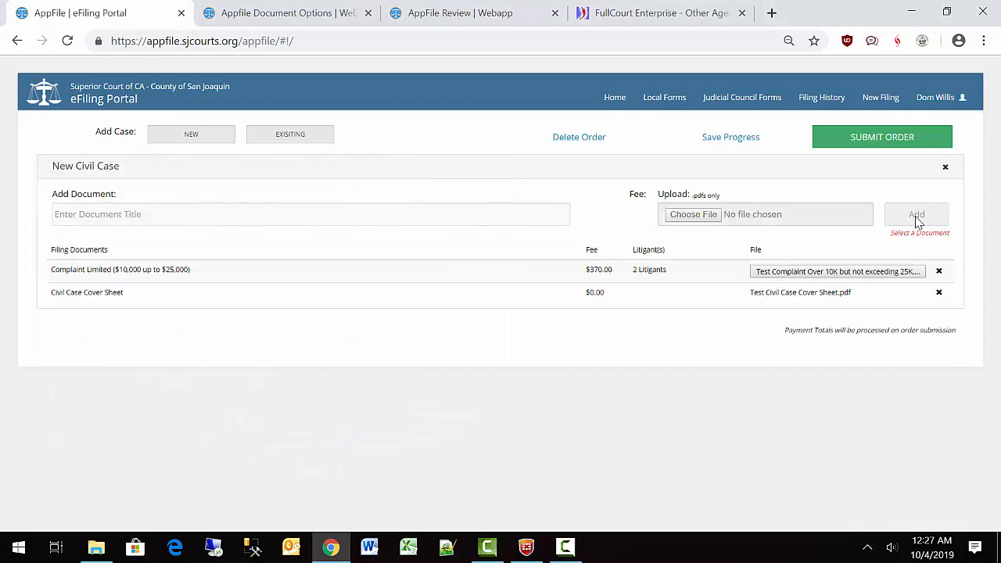
Add a Summons - Civil document with Test Summons.pdf attached.
click(244, 209)
text(s)
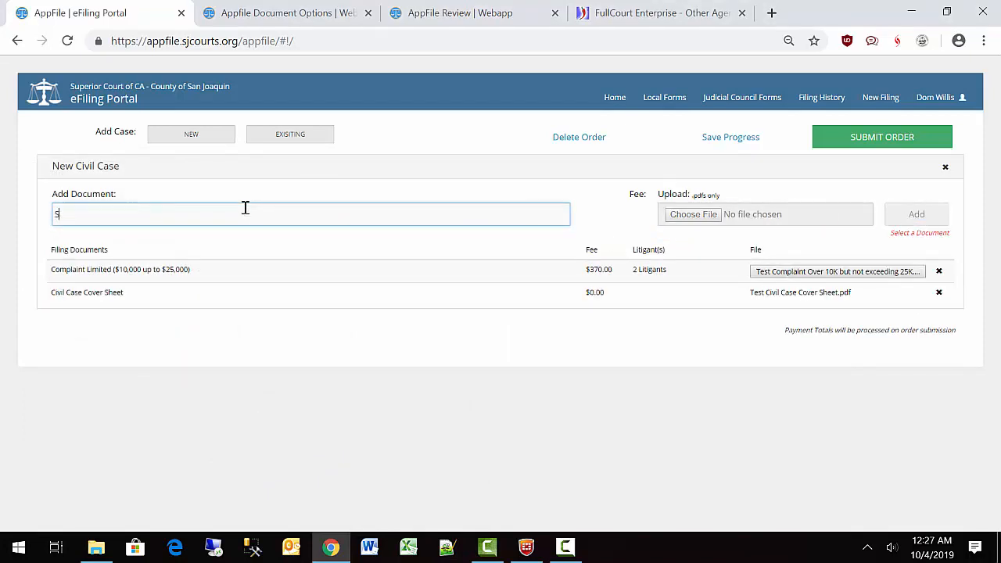
text(ummons)
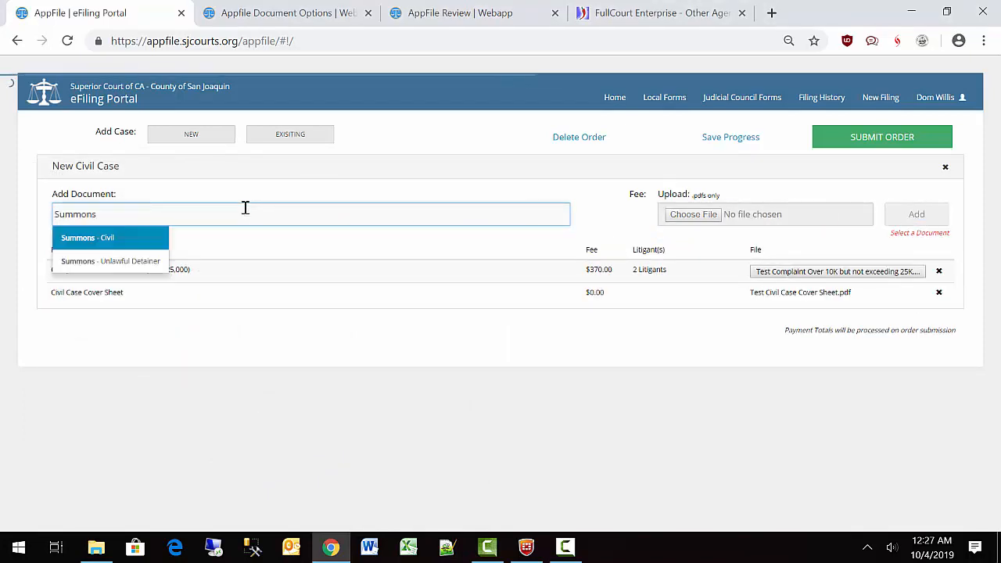
click(127, 243)
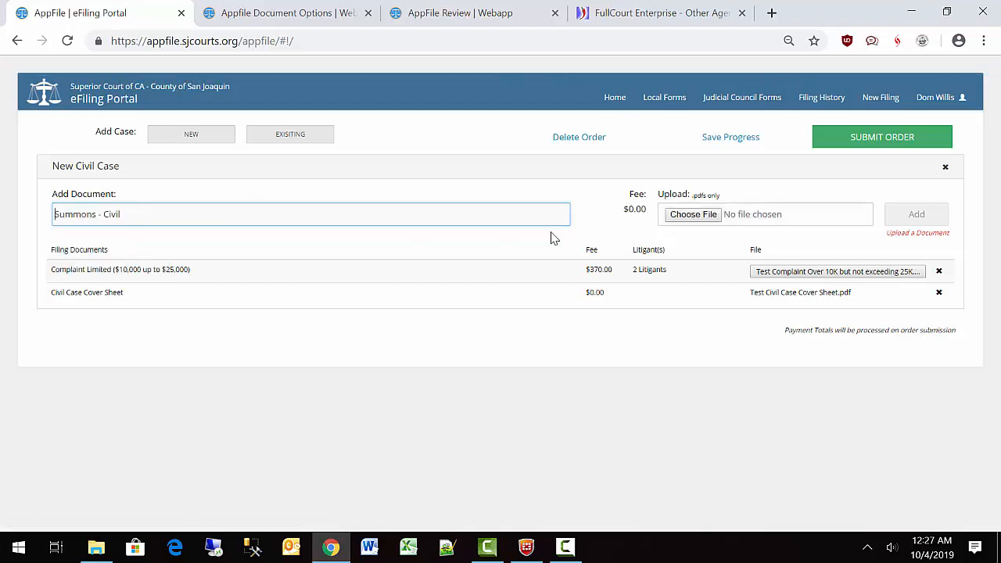
click(758, 223)
text(Test )
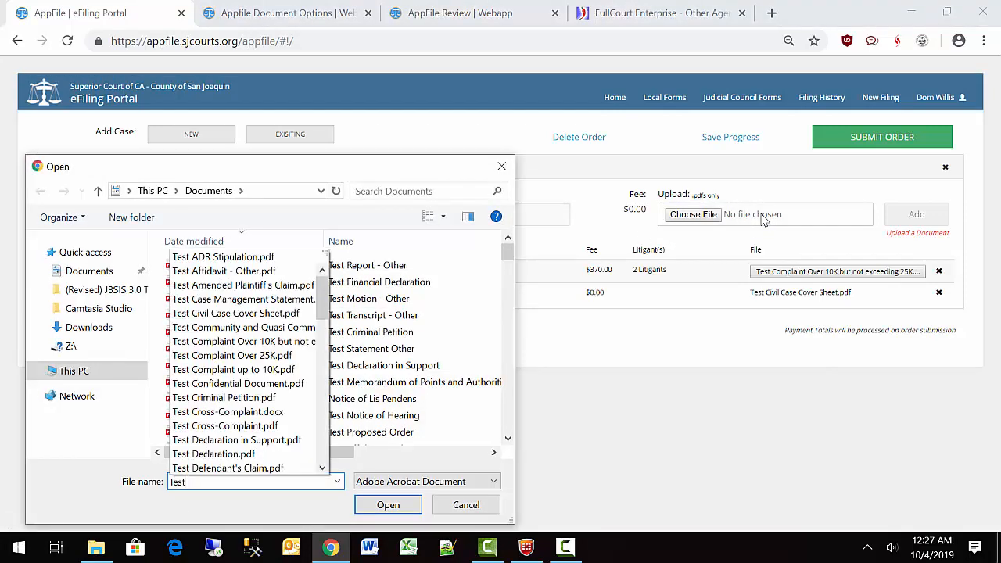
text(Summons)
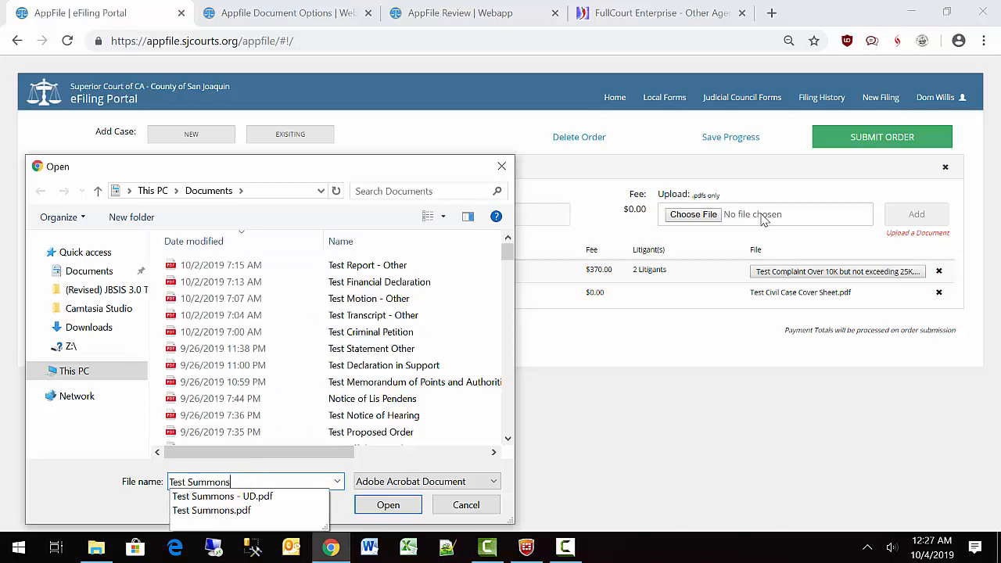
click(211, 510)
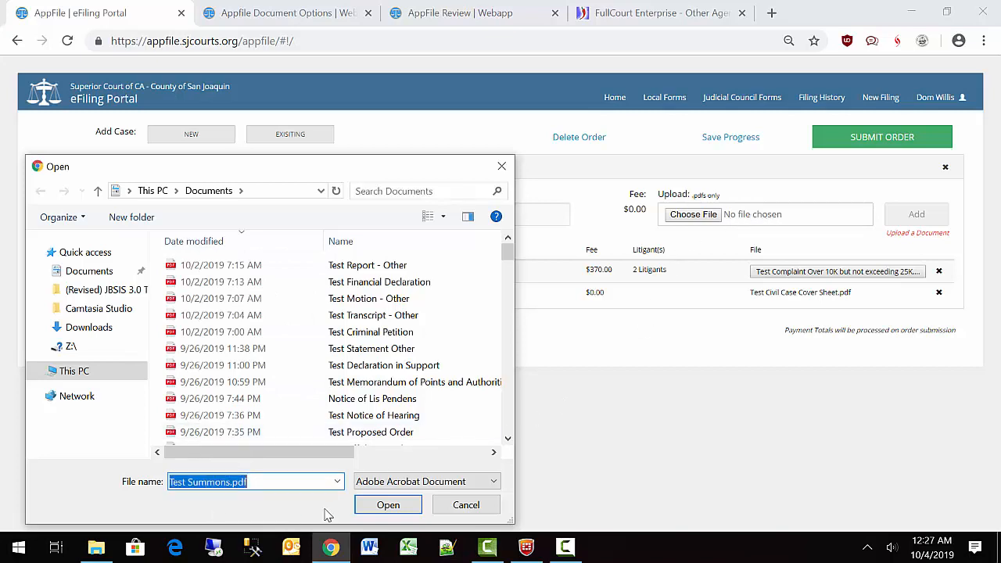
click(377, 506)
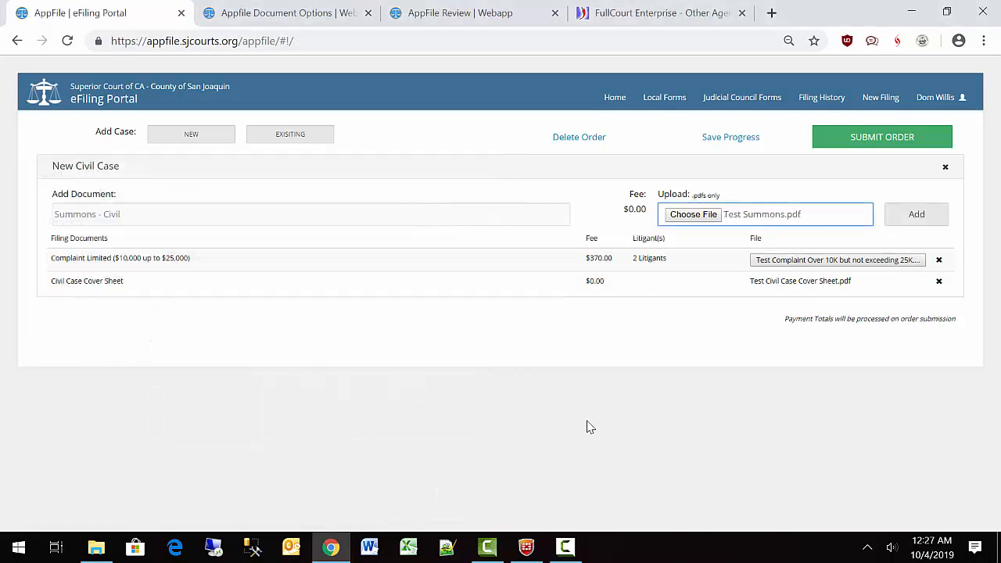
click(906, 217)
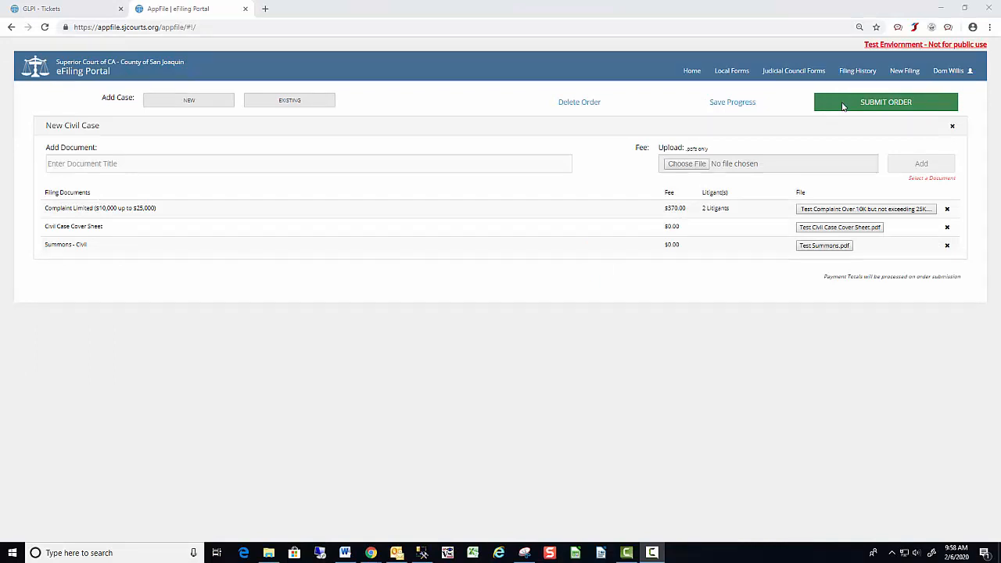
Submit the order to reach review, showing three civil documents and $370.00 total.
click(844, 106)
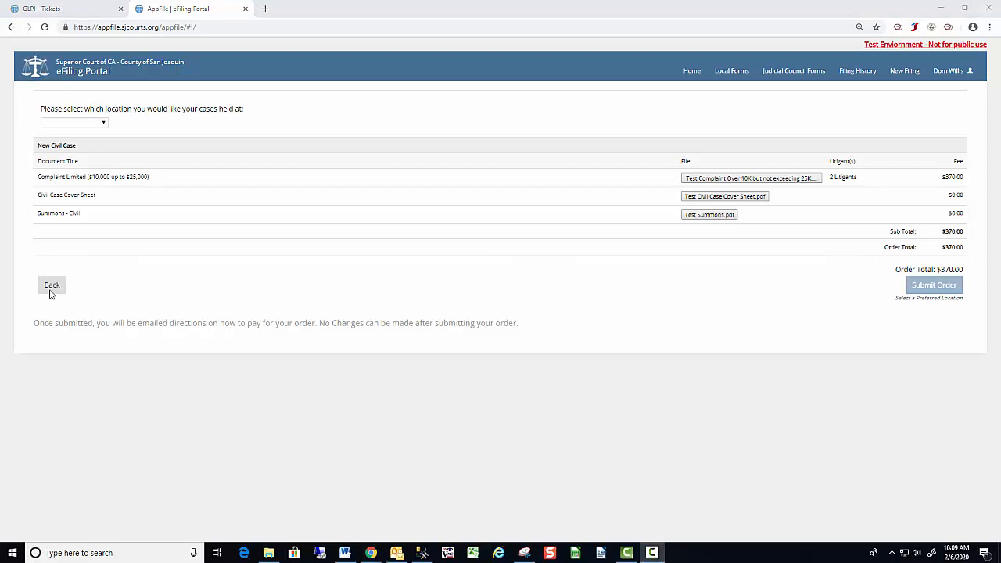
Set the case location to Stockton and submit the order, confirming the prompt.
click(75, 122)
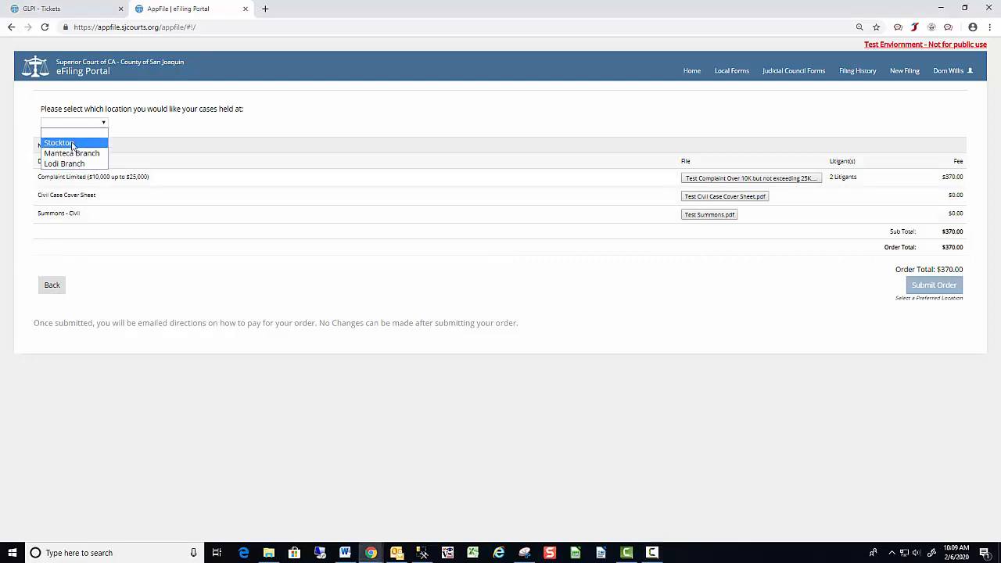
click(72, 144)
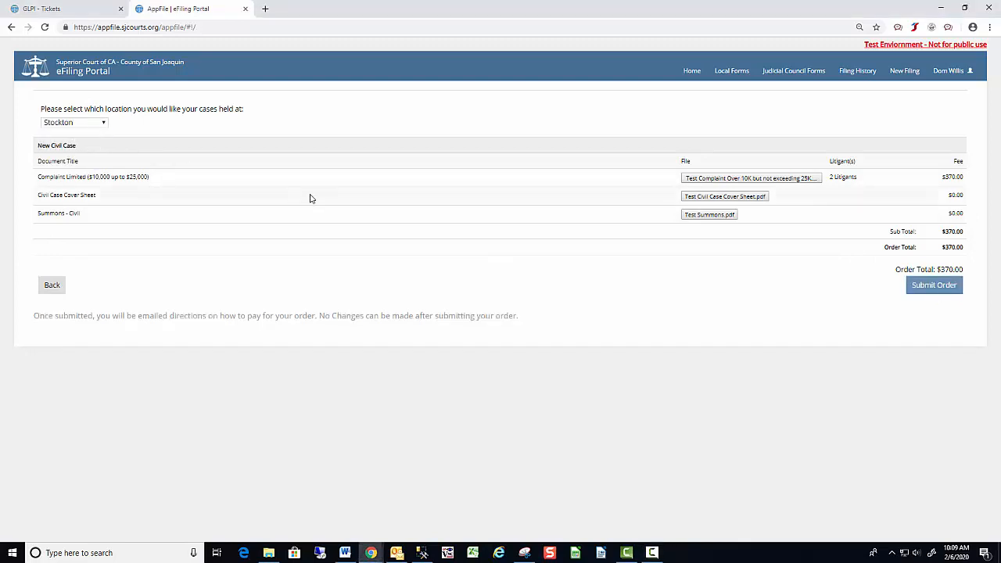
click(940, 290)
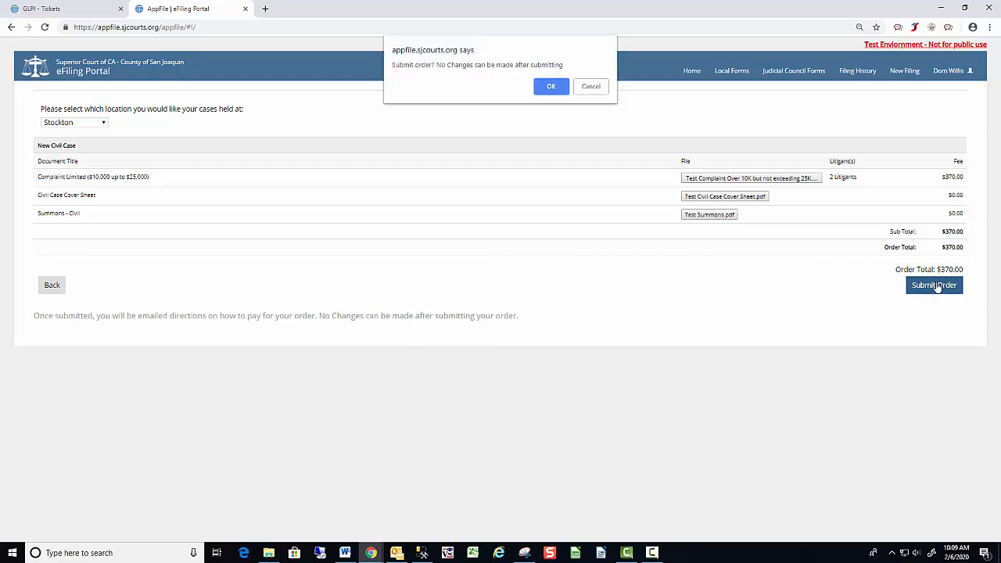
click(552, 87)
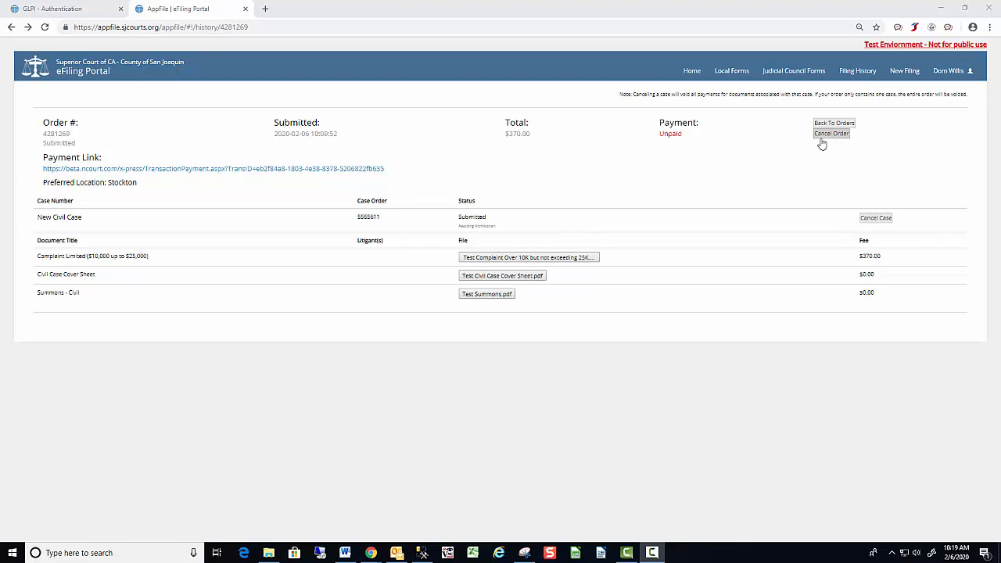
Pay the $388.50 civil filing fees on the nCourt payment page.
click(186, 168)
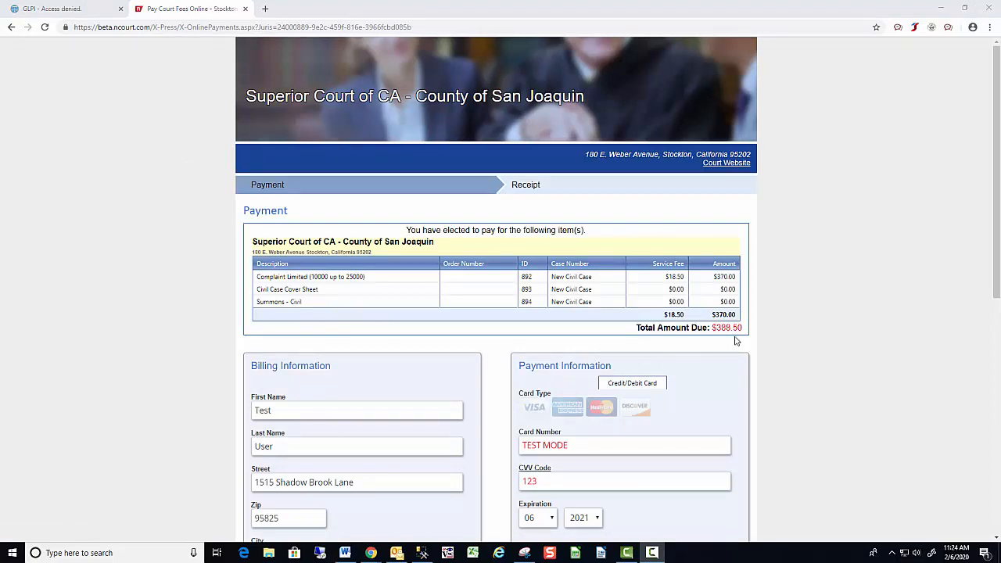
scroll(342, 363, down, 1)
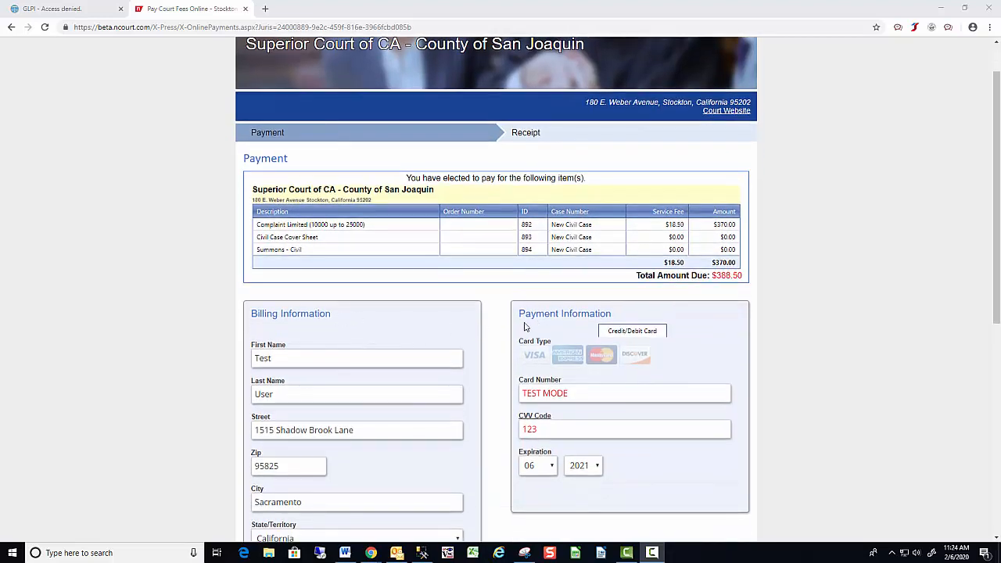
scroll(441, 374, down, 4)
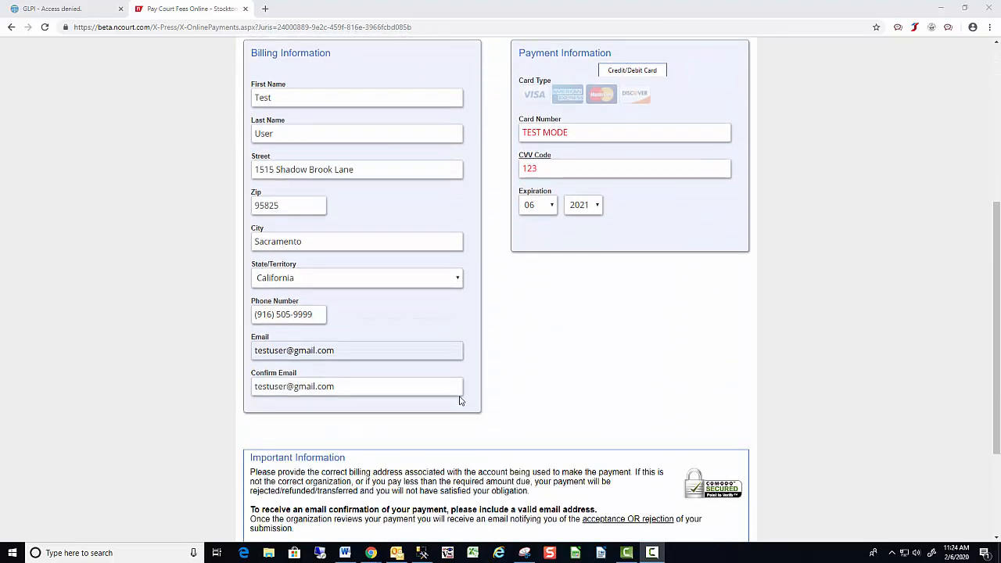
scroll(461, 401, down, 1)
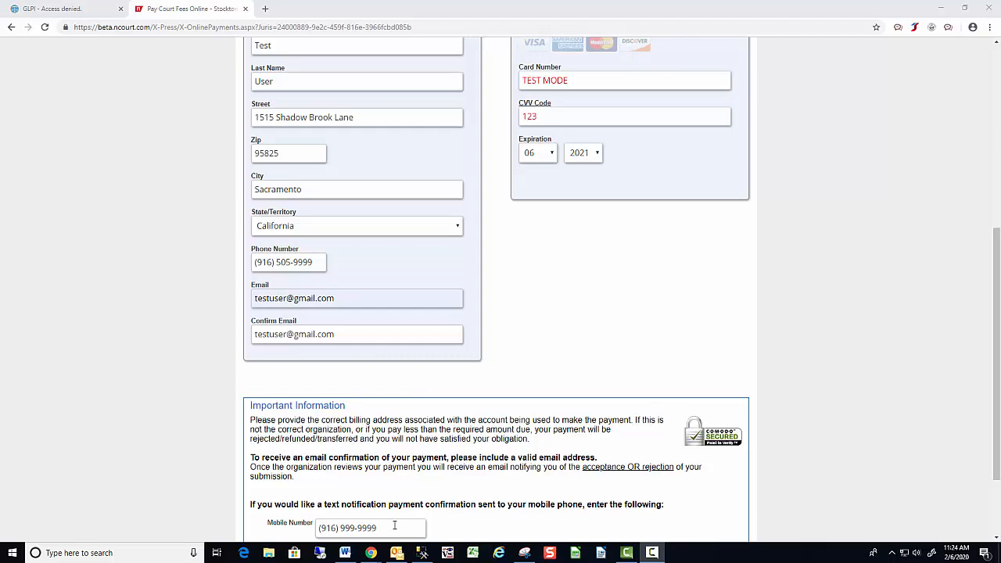
scroll(469, 521, down, 2)
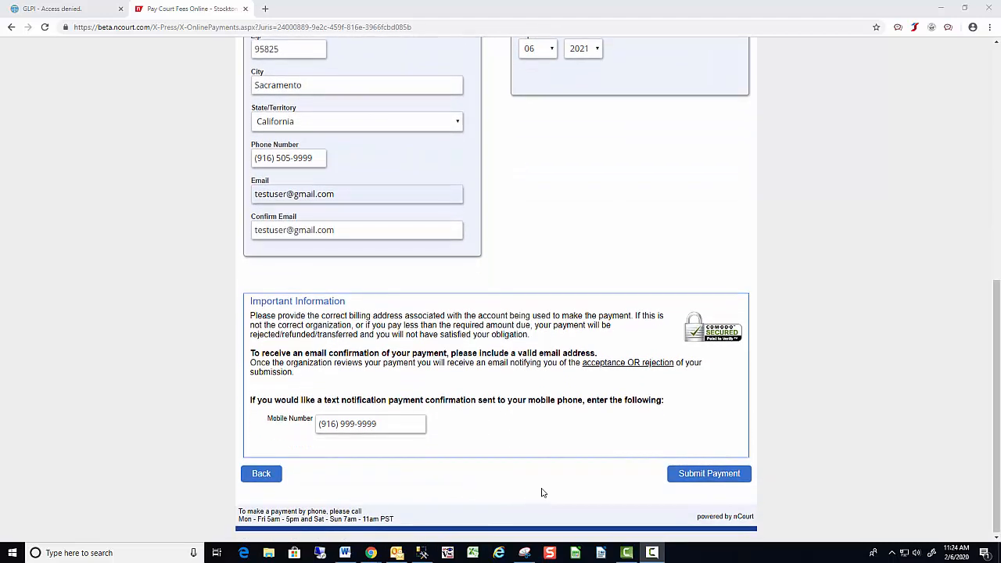
click(708, 473)
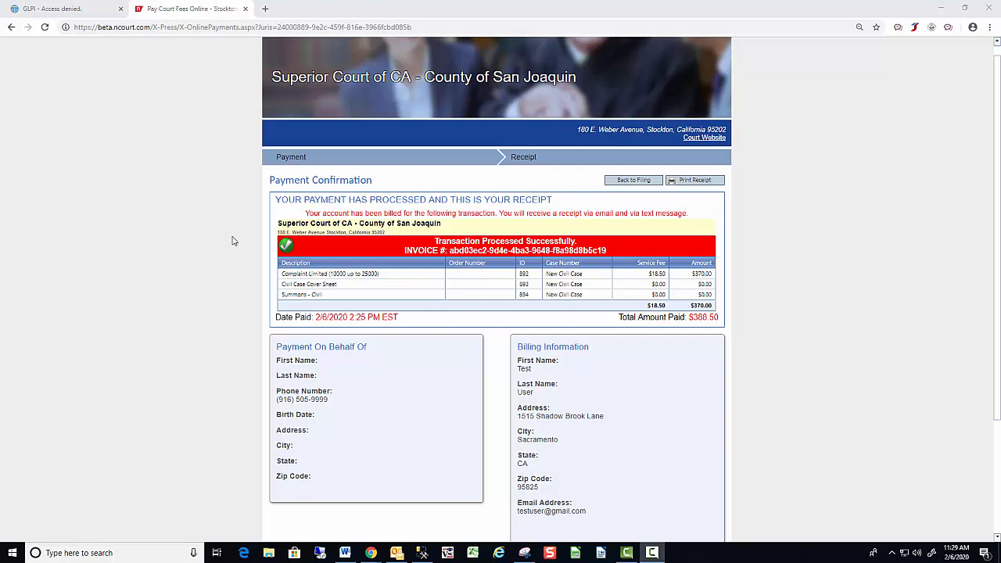
Return from the nCourt receipt to the AppFile order, now marked Paid.
click(635, 181)
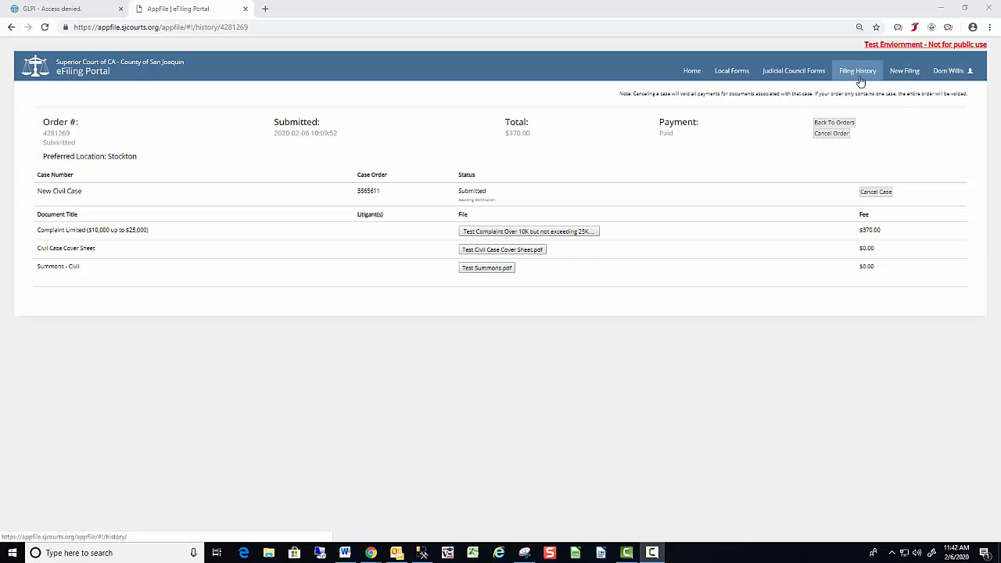
click(938, 78)
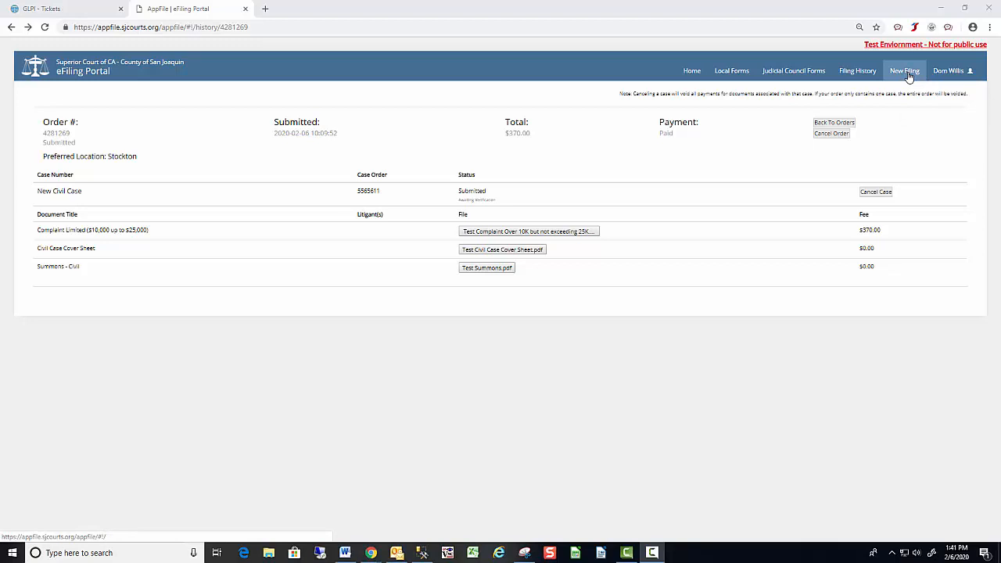
click(905, 72)
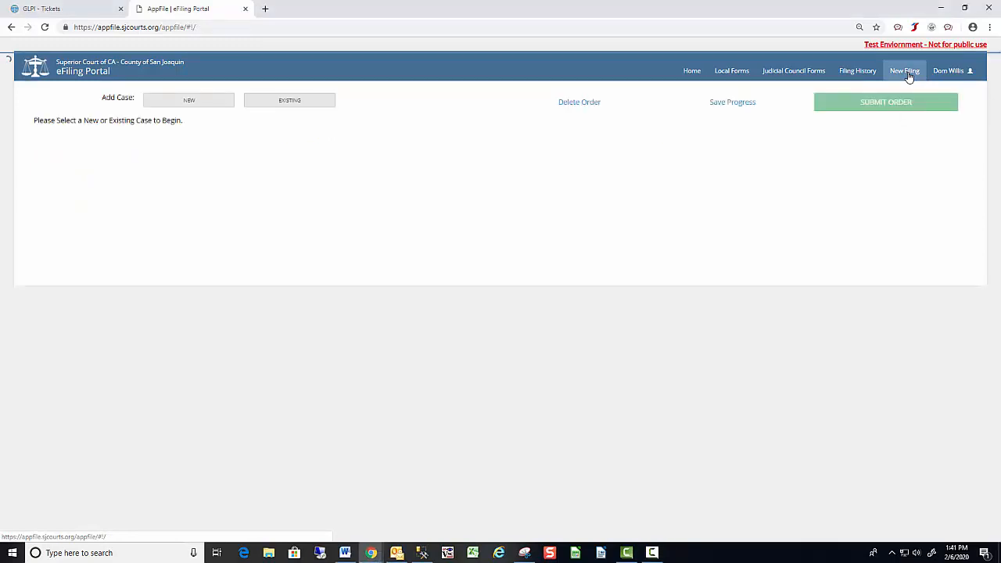
click(268, 103)
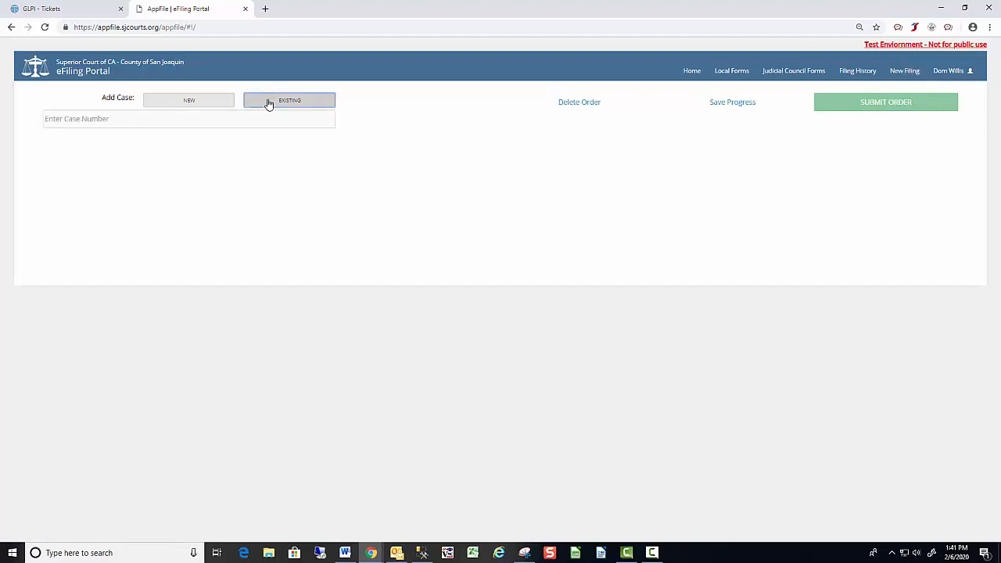
click(49, 119)
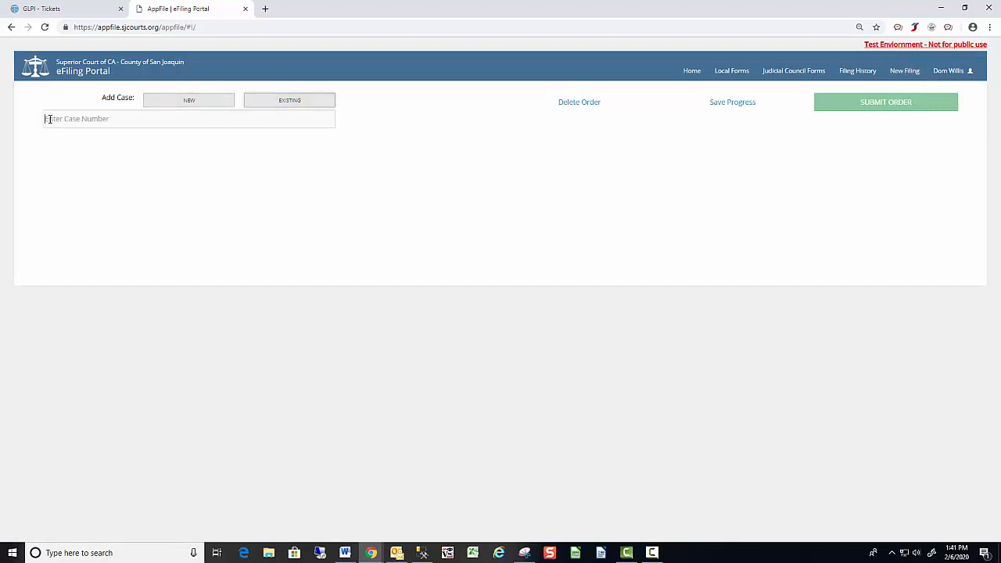
click(49, 119)
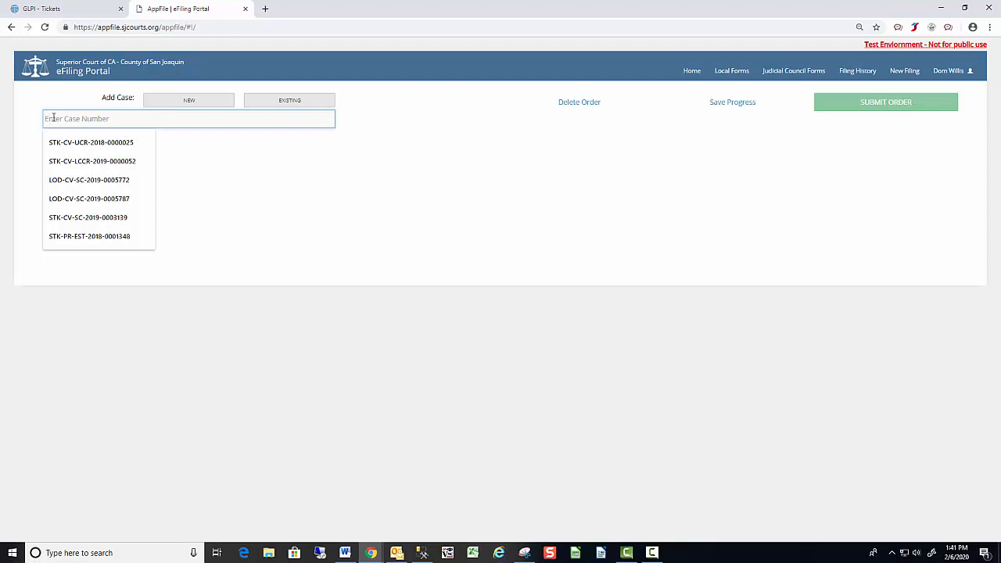
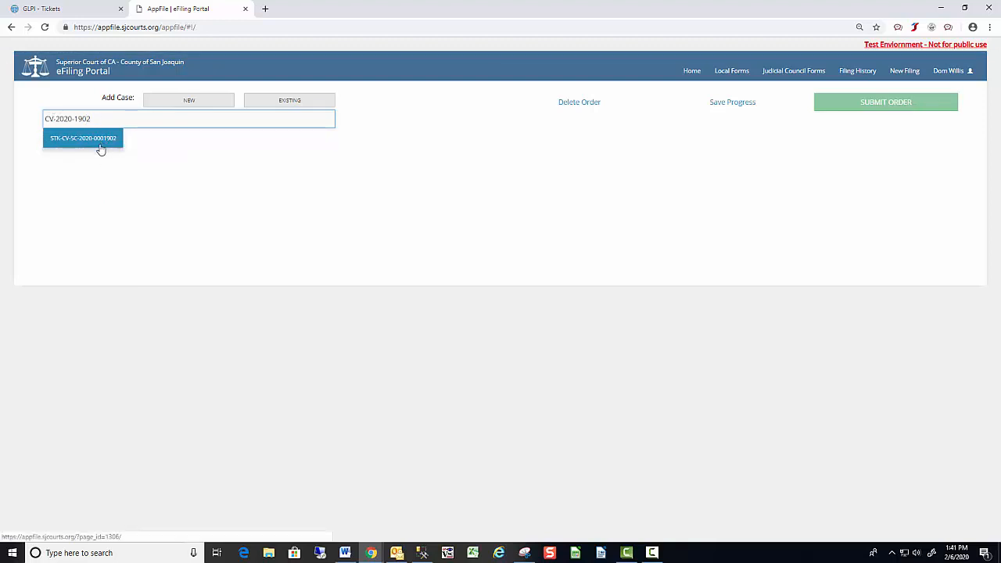
click(101, 146)
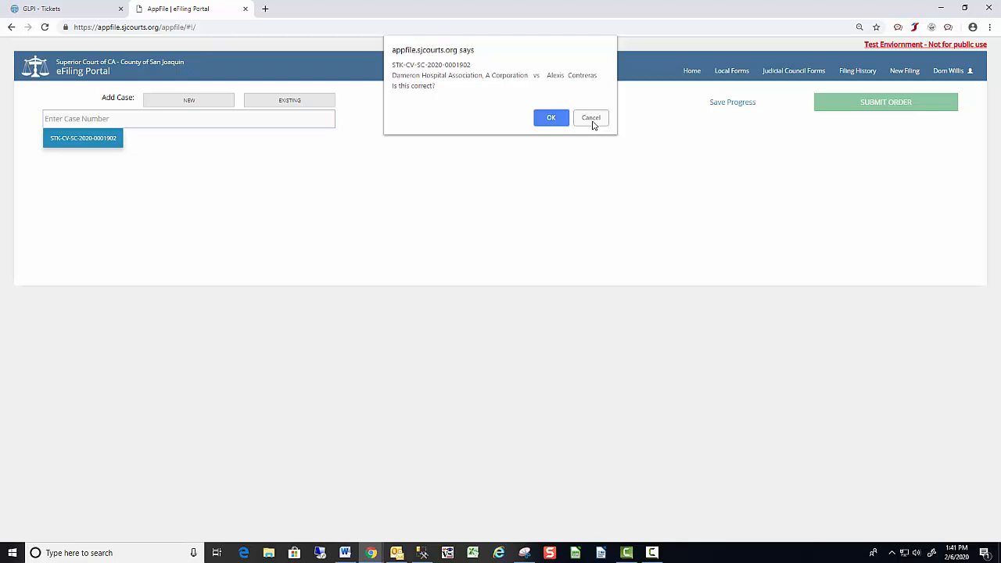
click(565, 120)
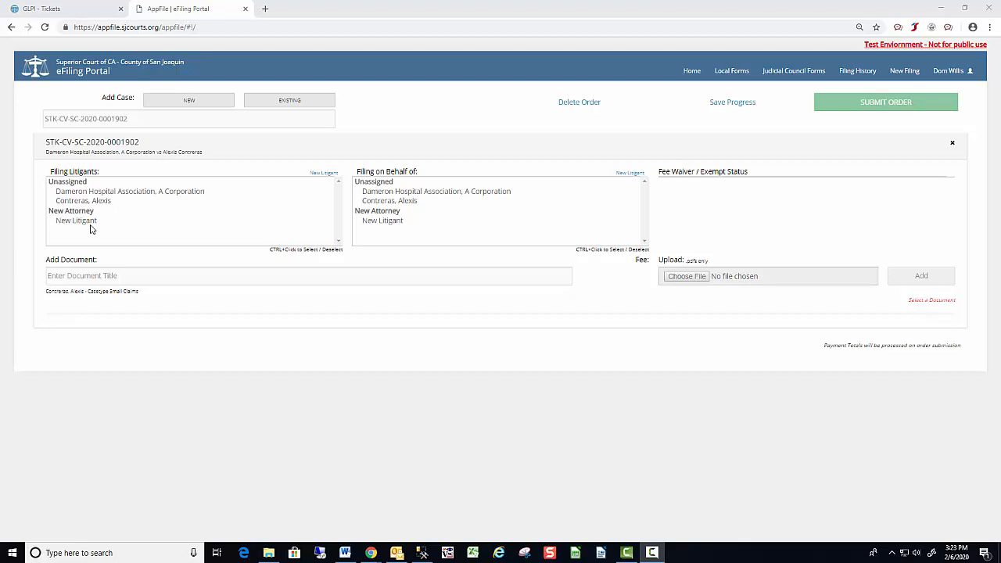
Make the individual party the filing litigant.
click(133, 203)
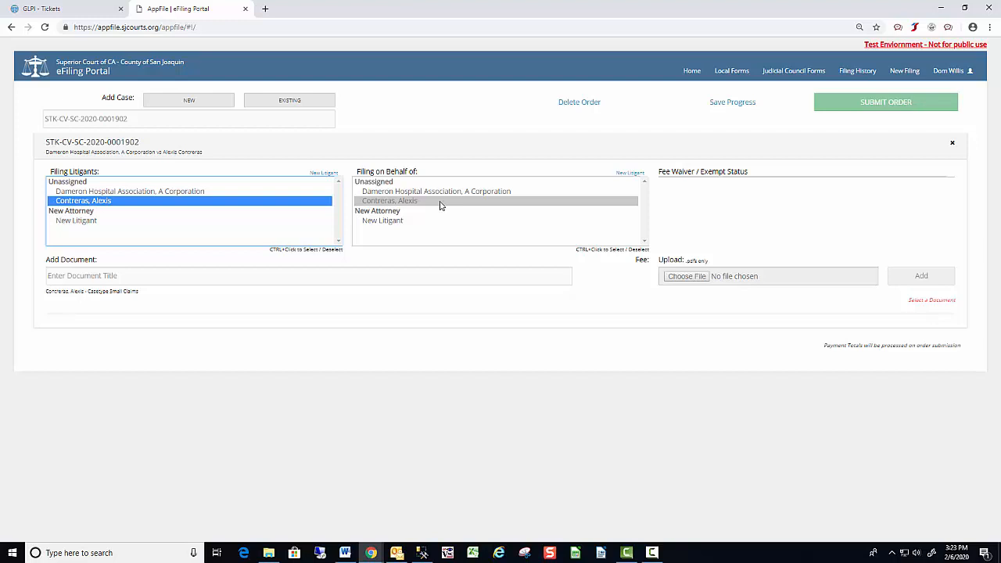
ctrl+click(267, 205)
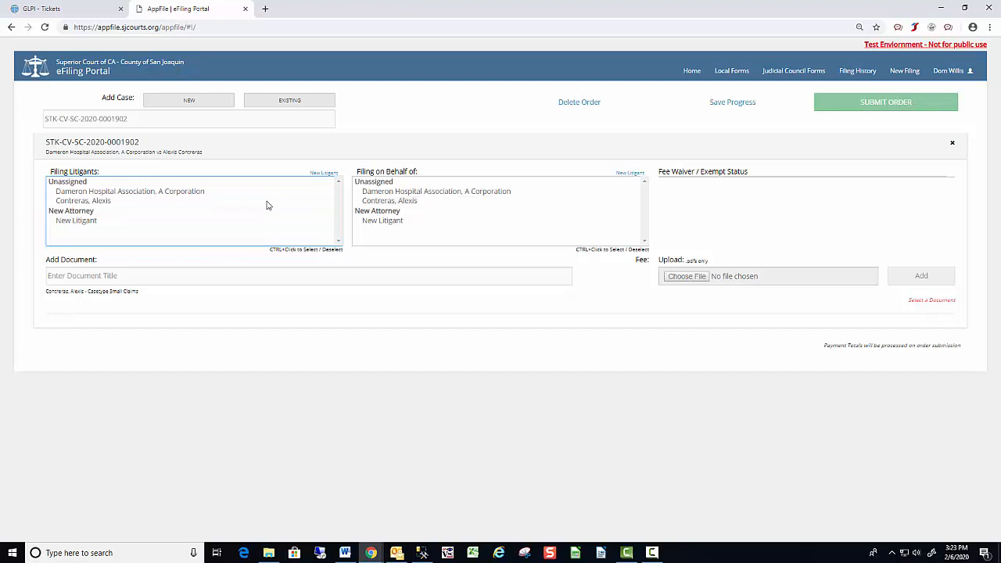
ctrl+click(267, 205)
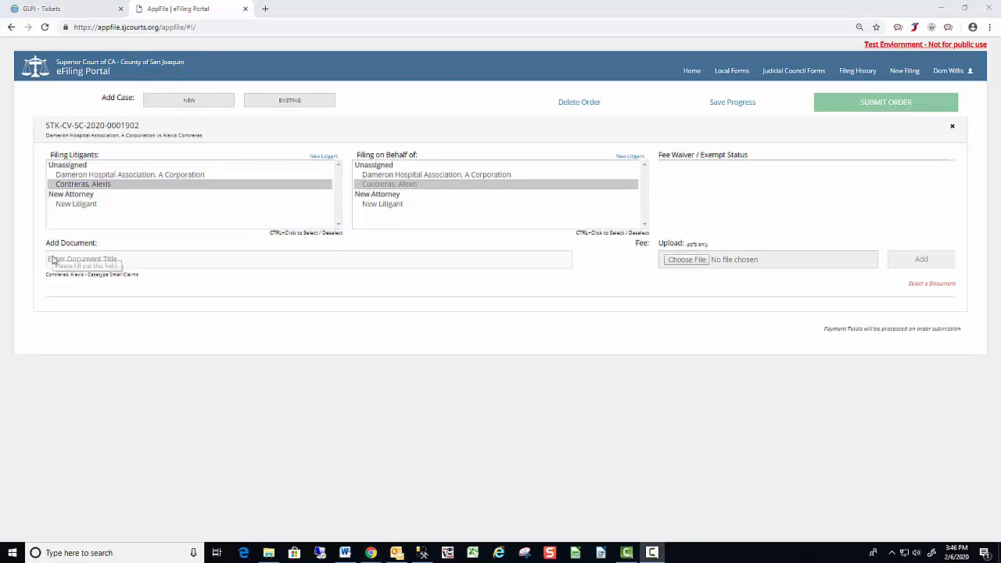
Add Defendant's Claim ($1500 or less) with Test Defendant's Claim.pdf attached.
click(53, 260)
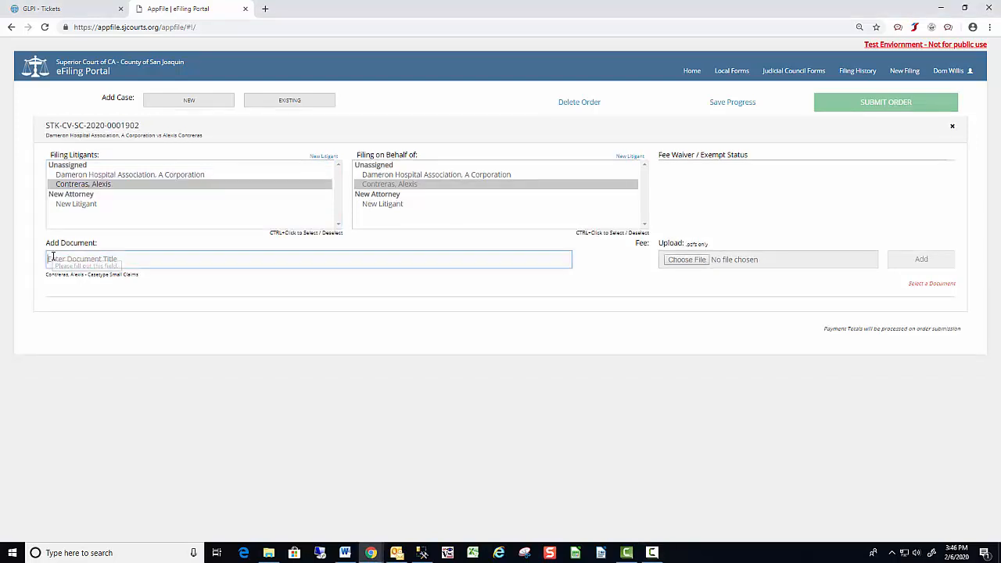
text(Defend)
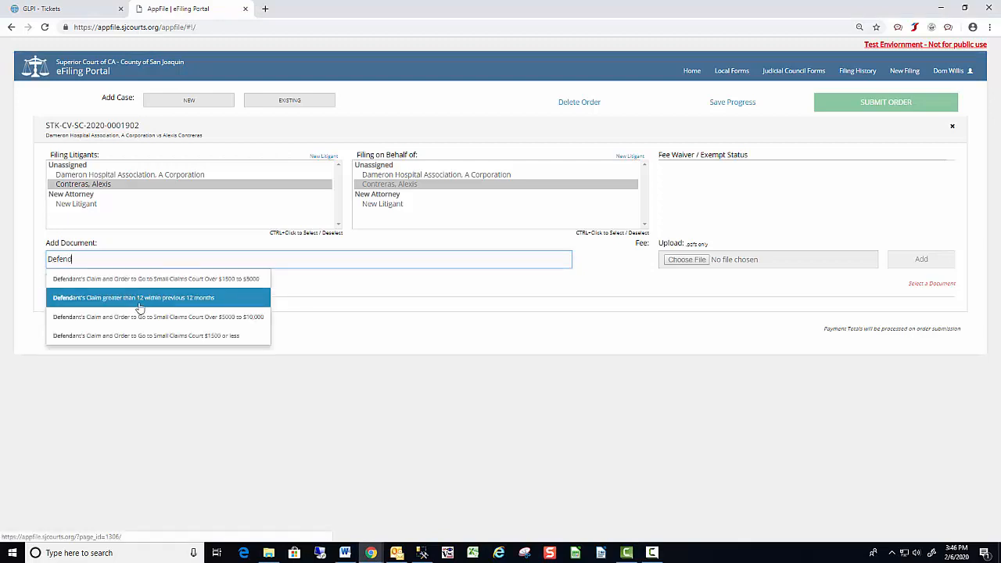
click(139, 335)
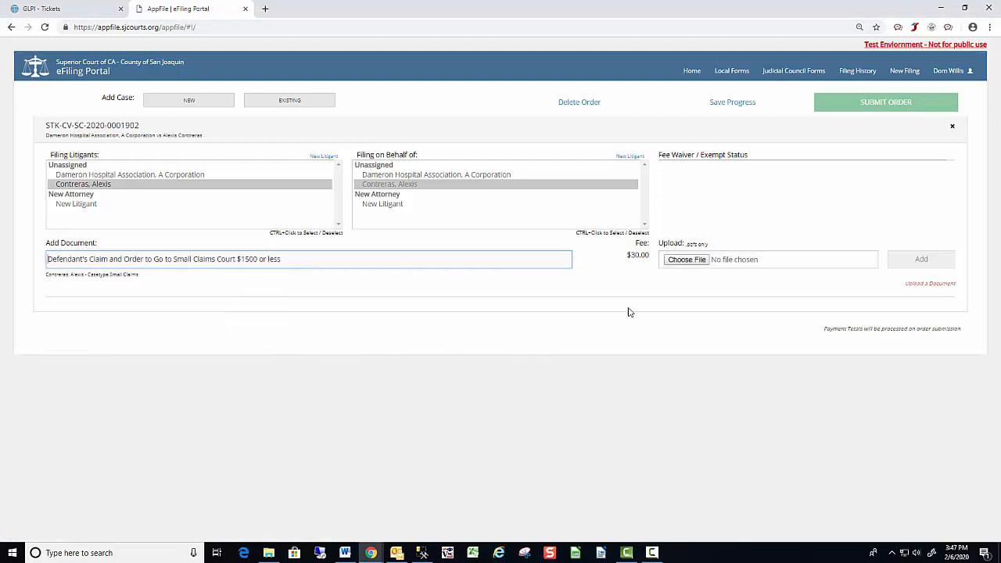
click(688, 260)
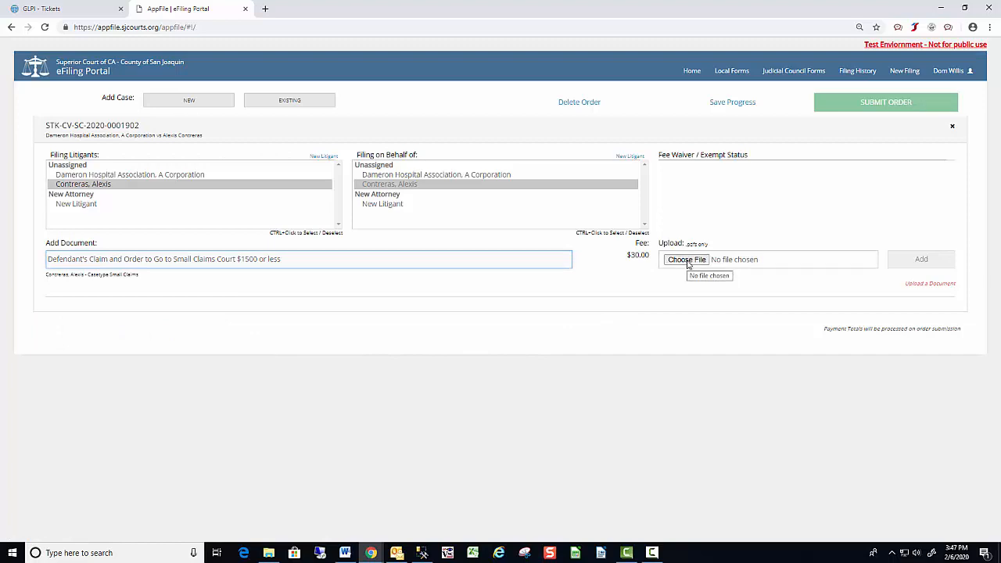
text(Test Def)
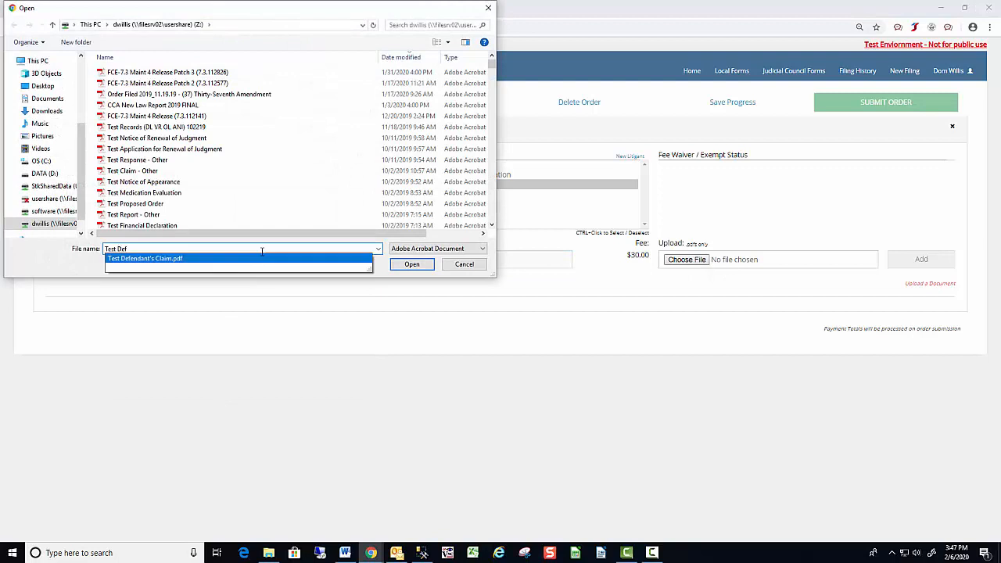
click(239, 259)
click(412, 265)
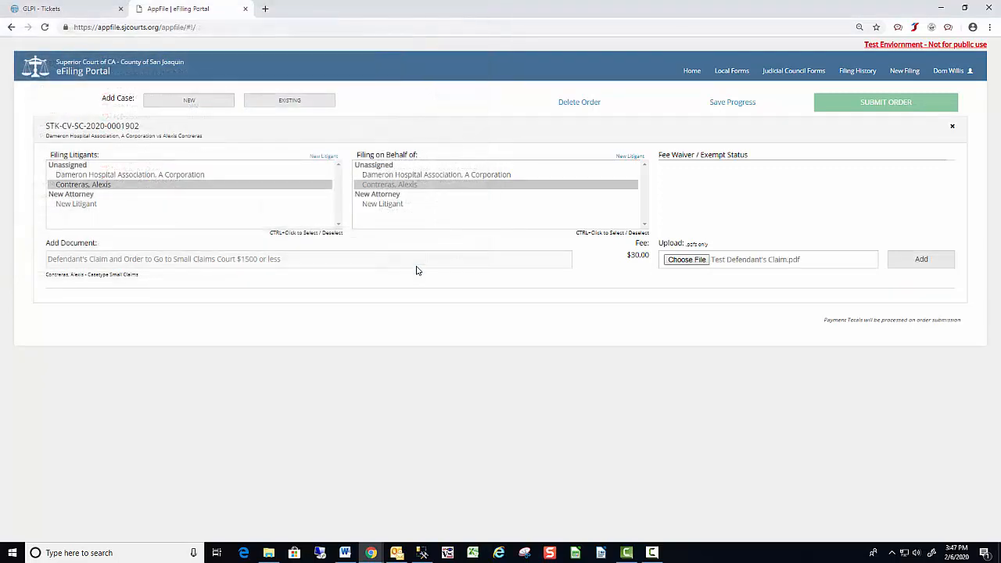
click(907, 266)
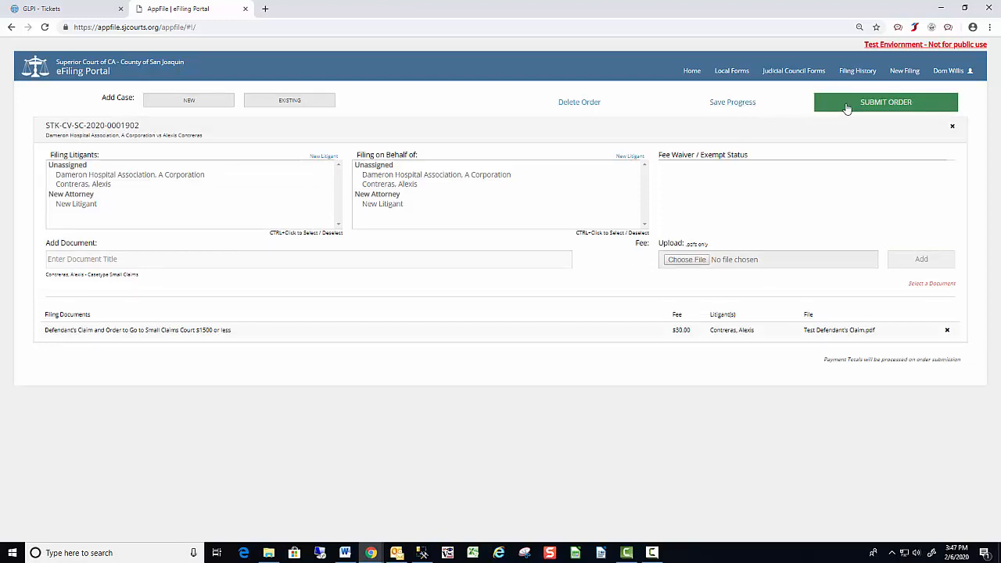
Add Proof of Service with Test Proof of Service.pdf, then bring up the $30.00 order review.
click(75, 258)
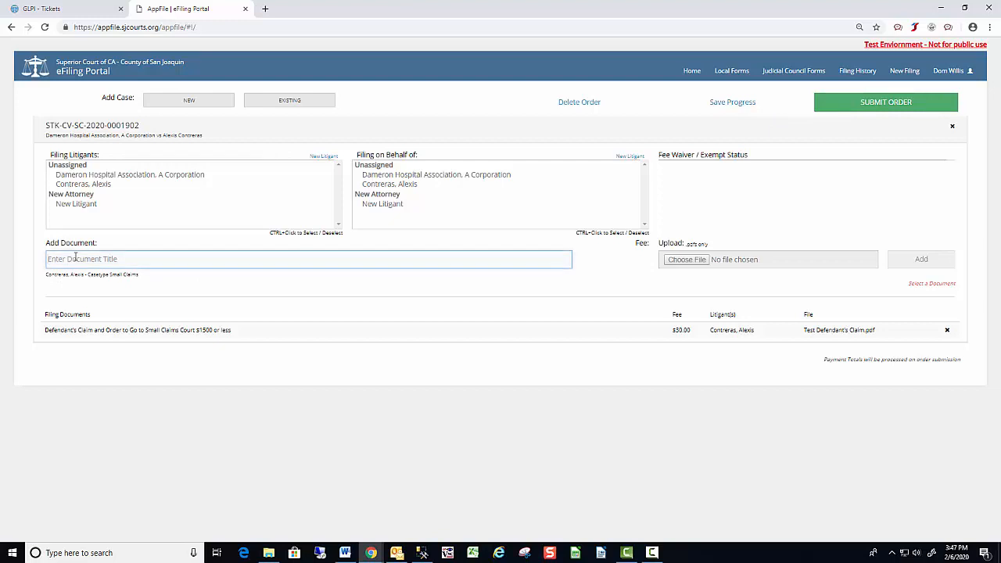
text(Proof of Ser)
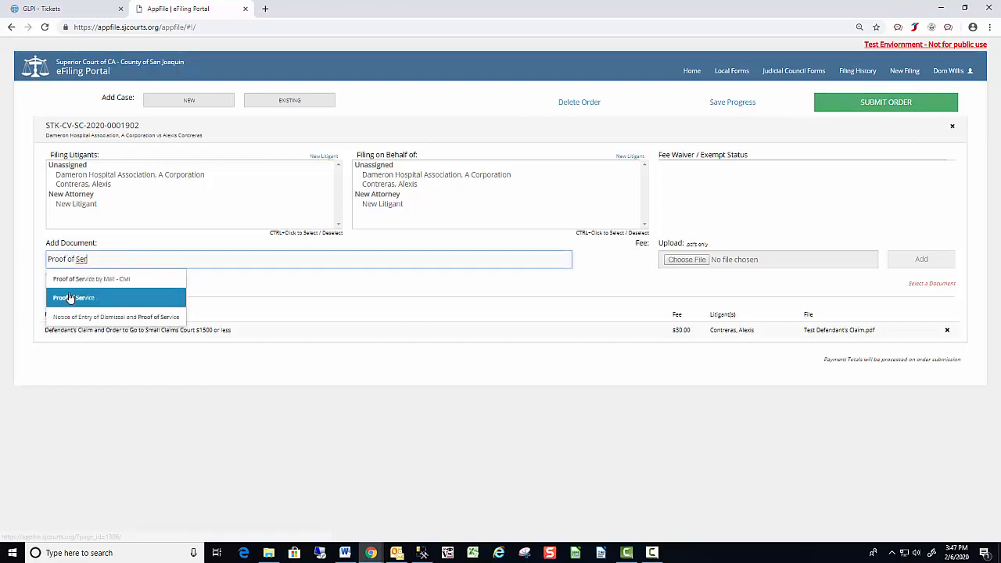
click(69, 297)
click(755, 261)
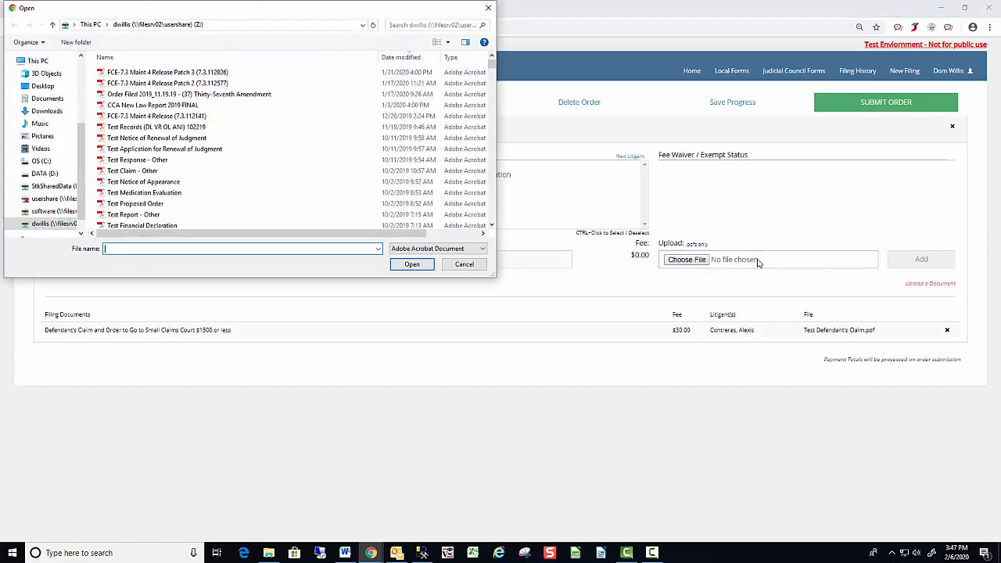
text(Test Pr)
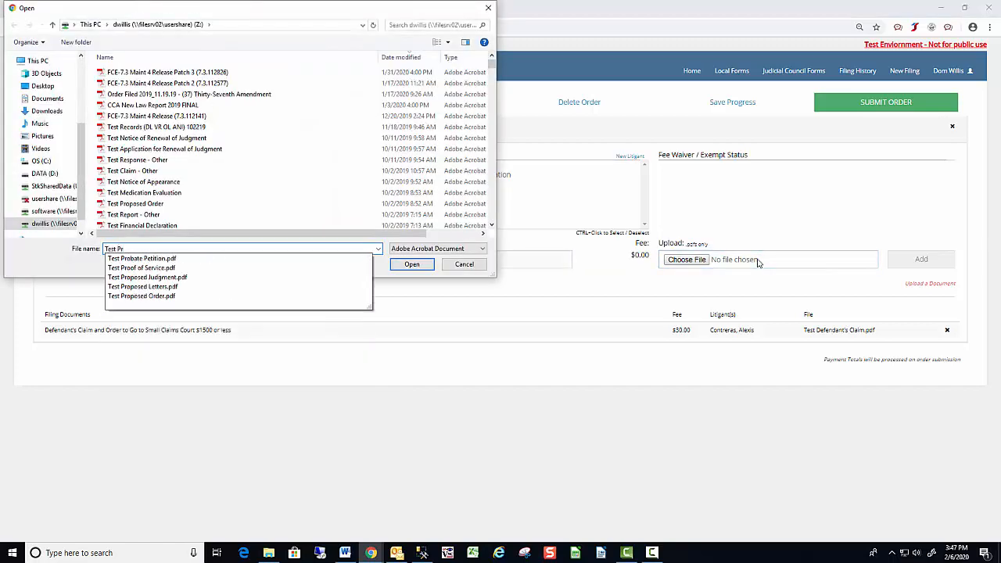
click(164, 269)
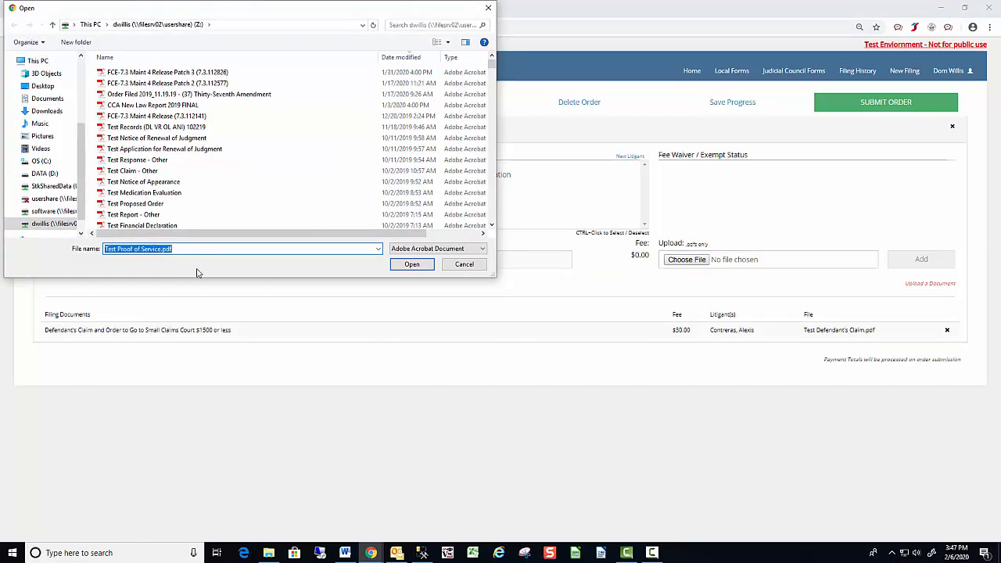
click(412, 265)
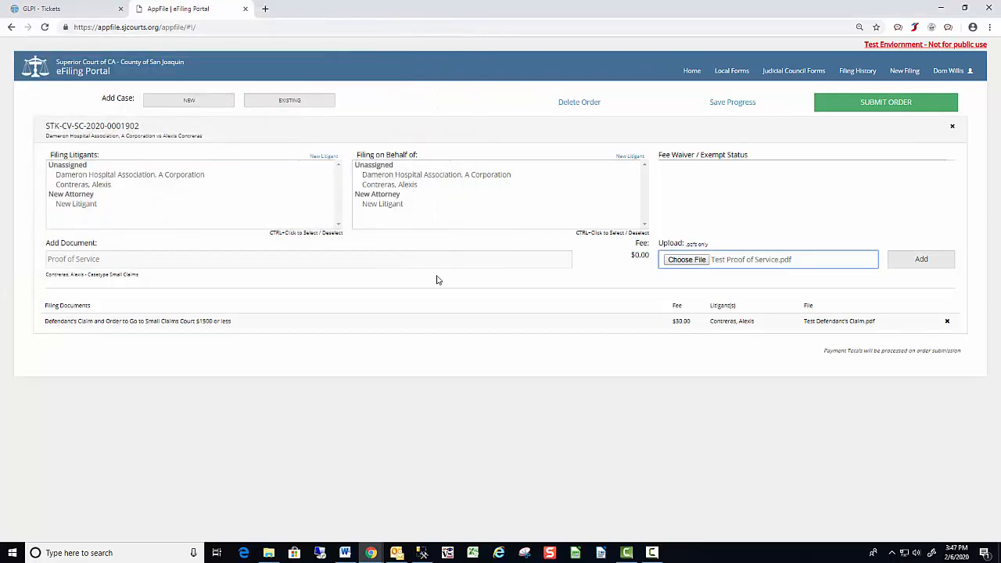
click(918, 260)
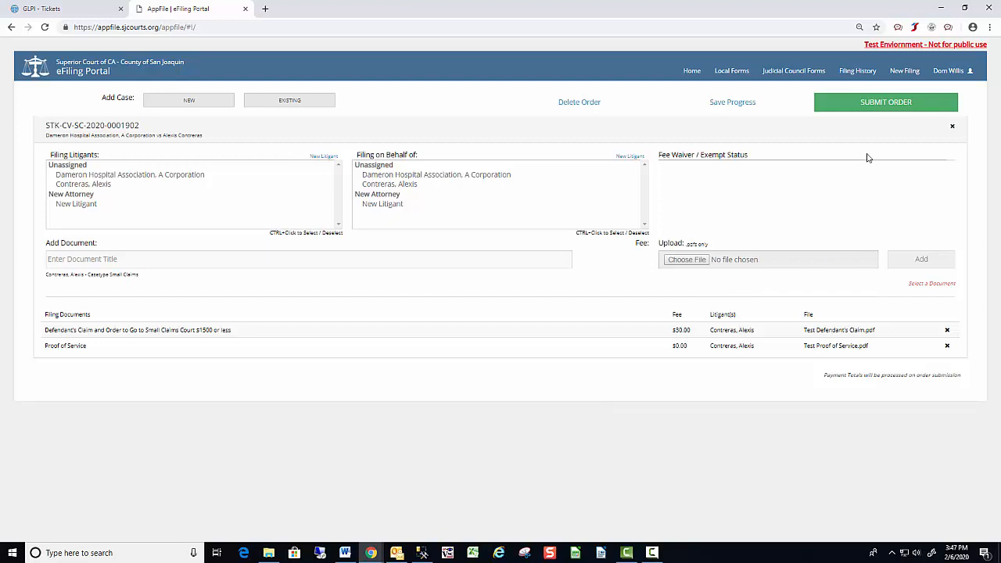
click(879, 105)
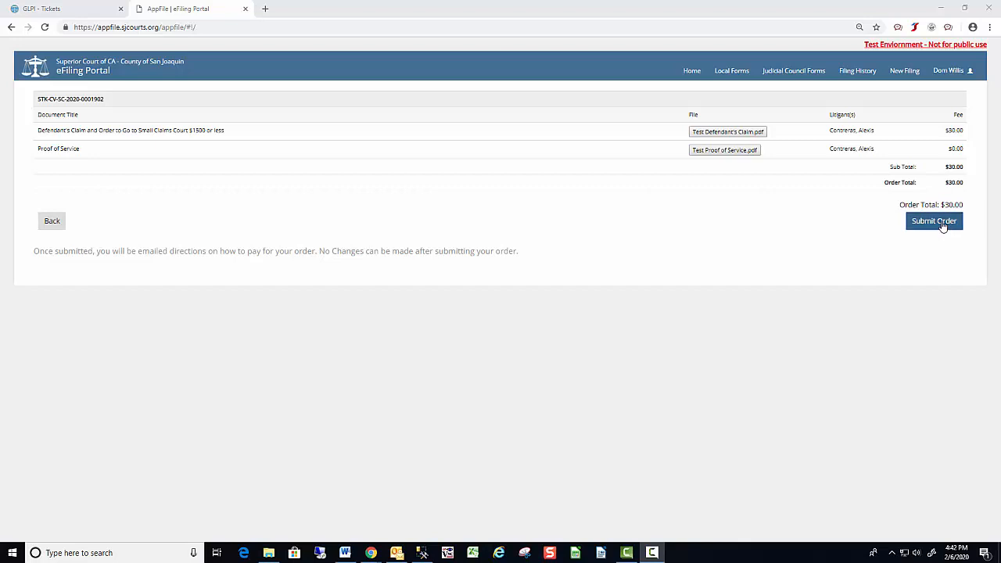
Submit the $30.00 order, confirming no further changes will be made.
click(934, 221)
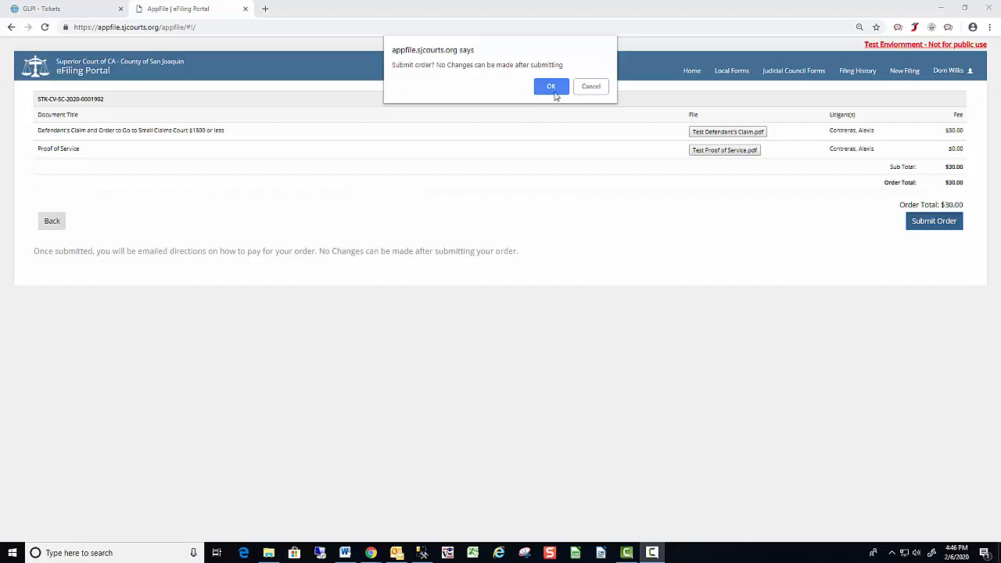
click(553, 86)
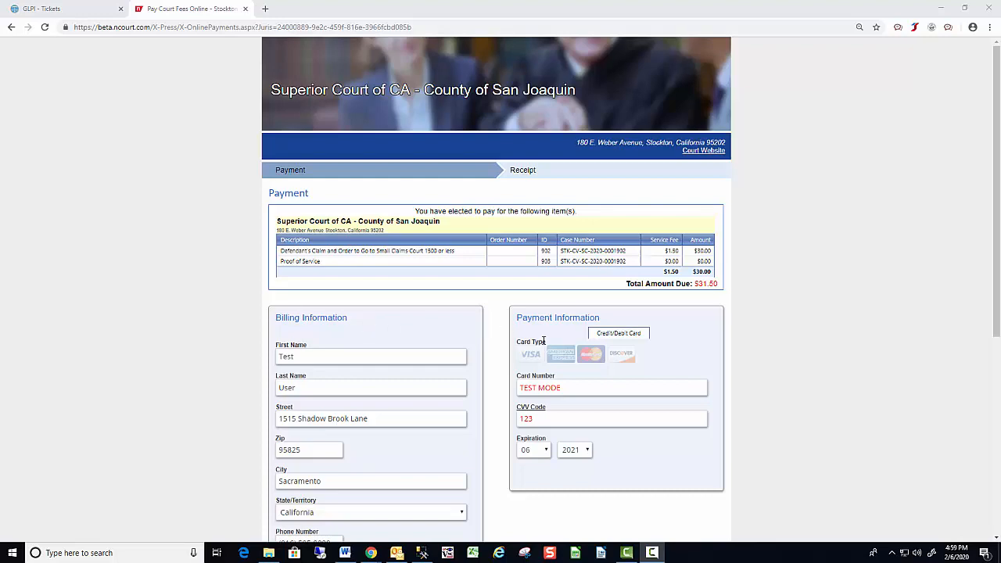
Pay the $31.50 total on nCourt with the prefilled billing and card details.
scroll(504, 328, down, 2)
scroll(503, 324, down, 1)
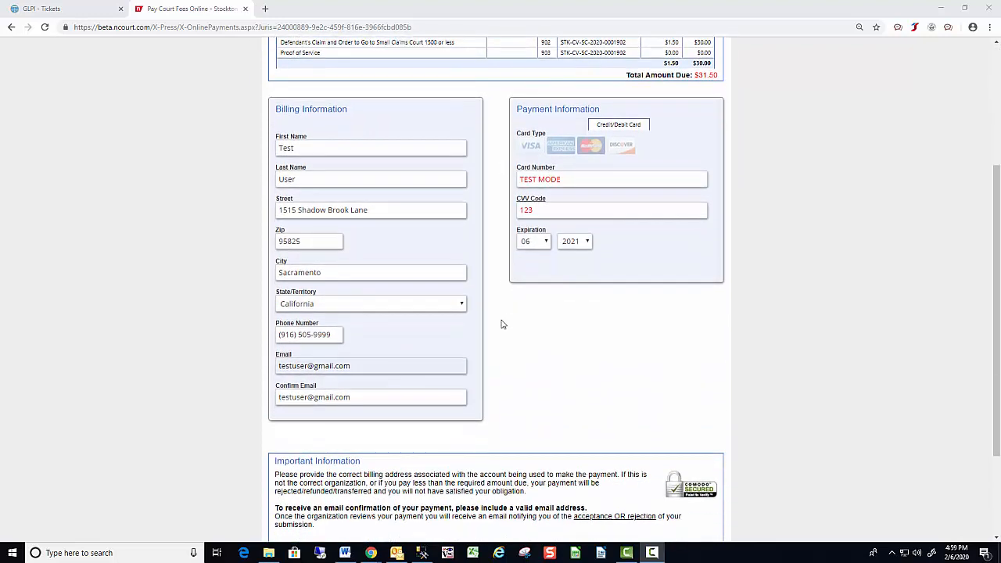
scroll(503, 324, down, 2)
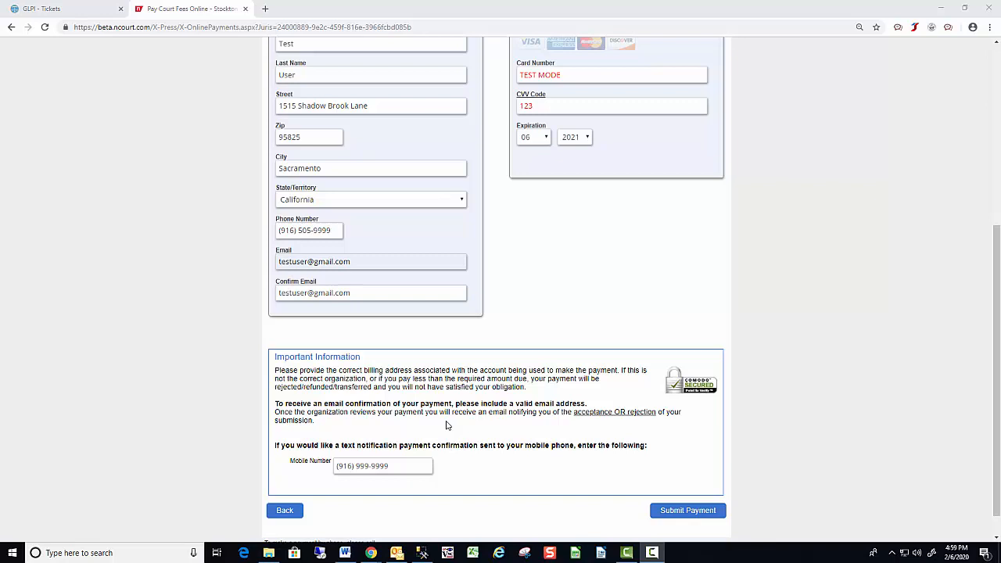
click(684, 513)
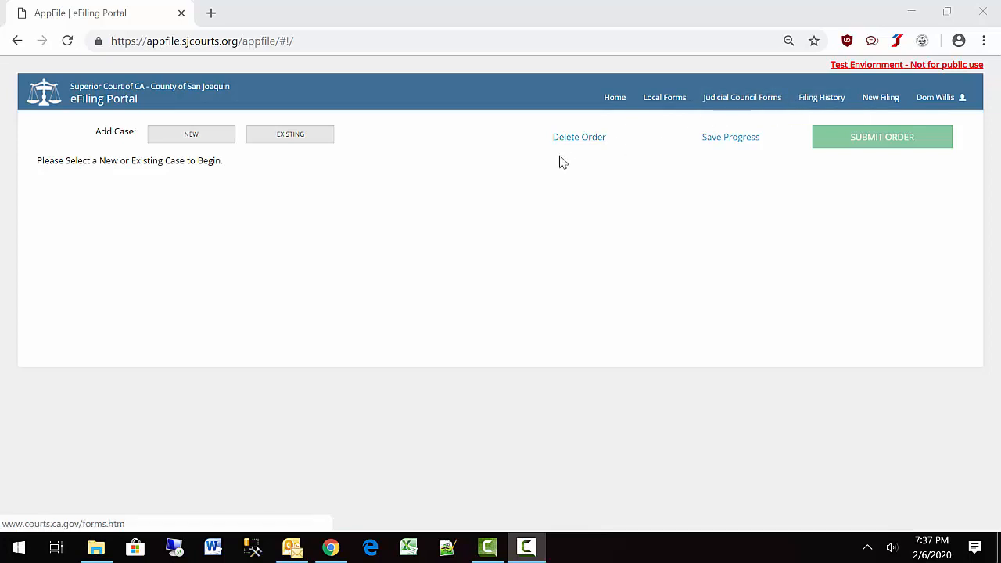
Add a new Civil case to the order.
click(208, 138)
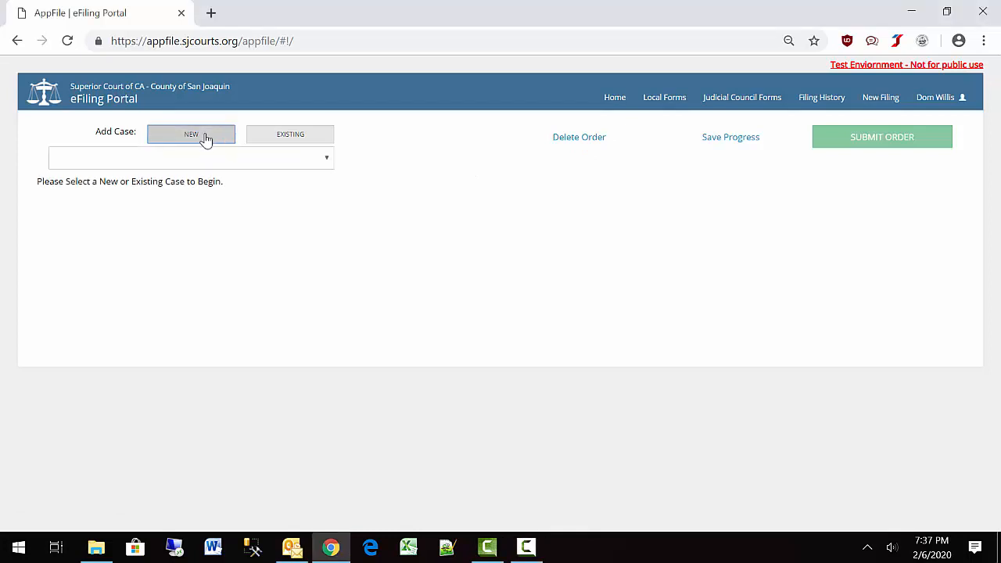
click(188, 160)
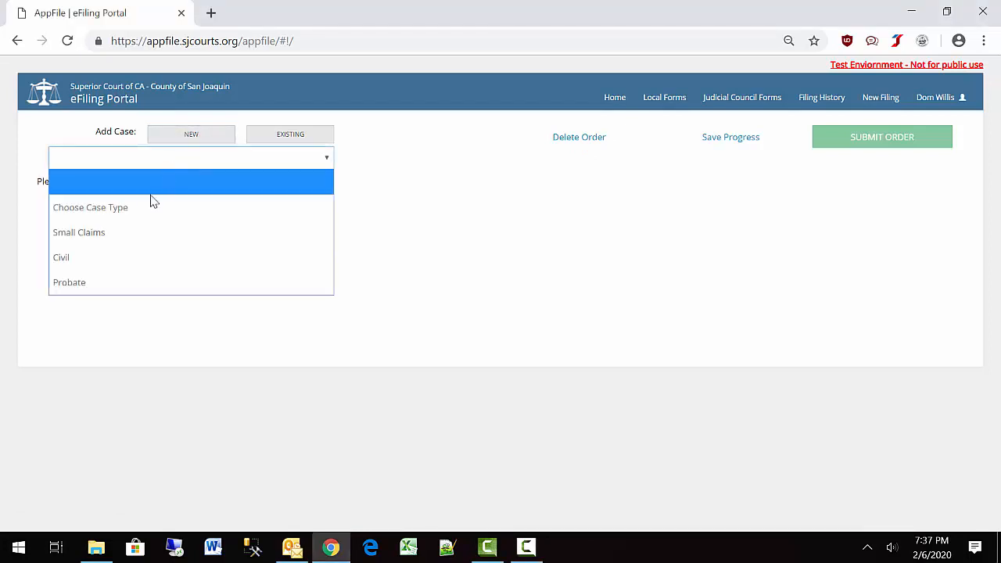
click(139, 258)
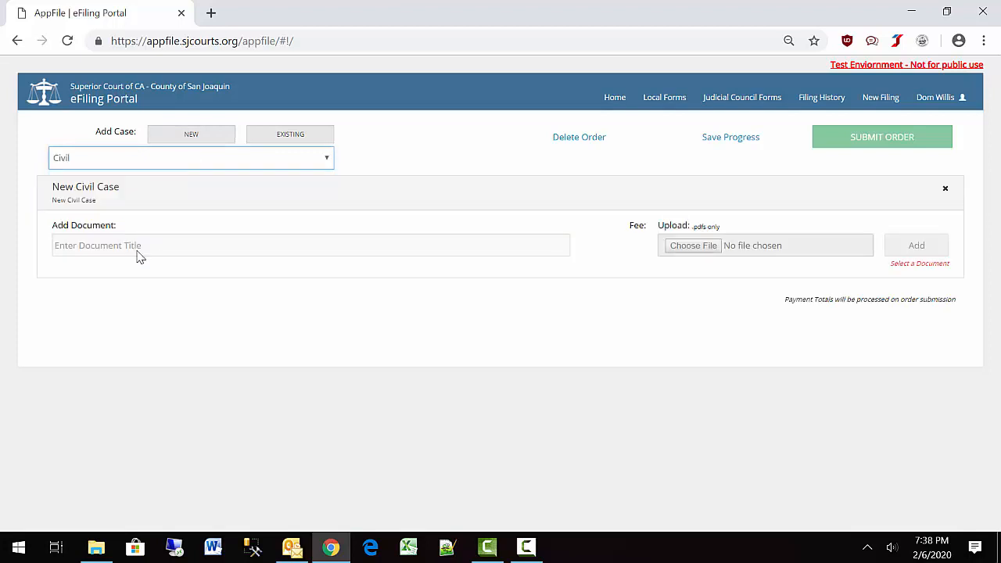
Add Complaint Limited (up to $10,000) for 2 litigants with Test Complaint up to 10K.pdf.
click(104, 245)
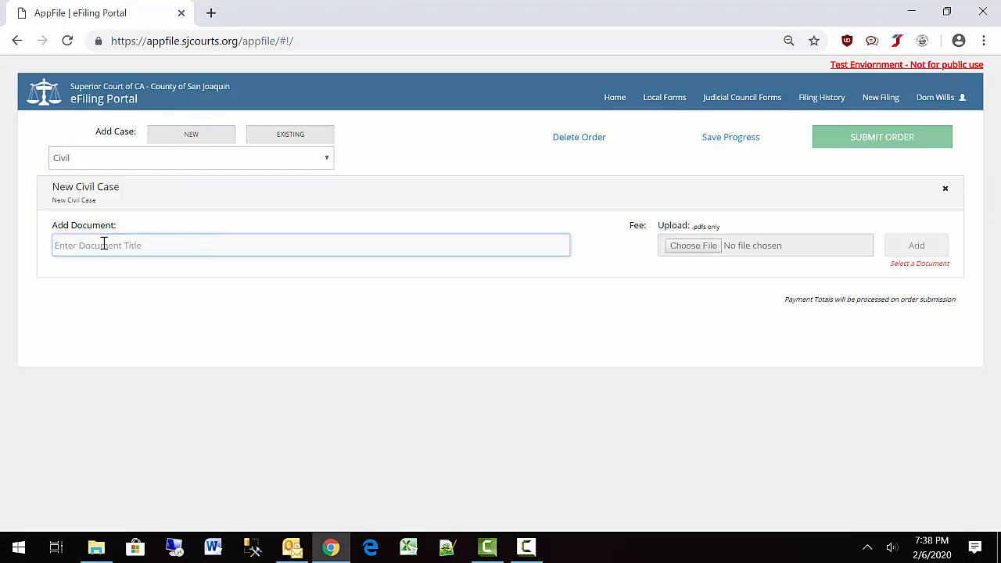
text(Complaint)
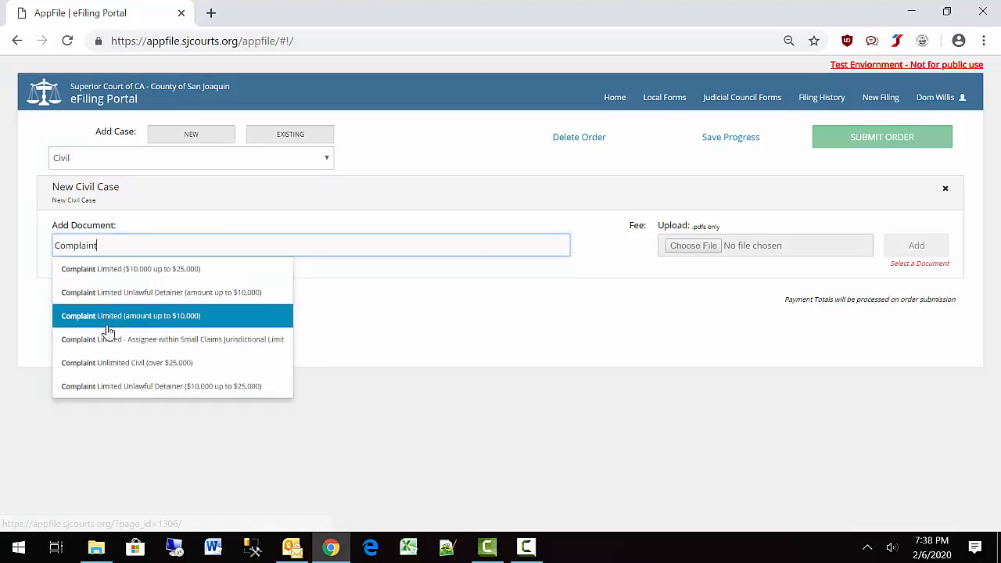
click(108, 320)
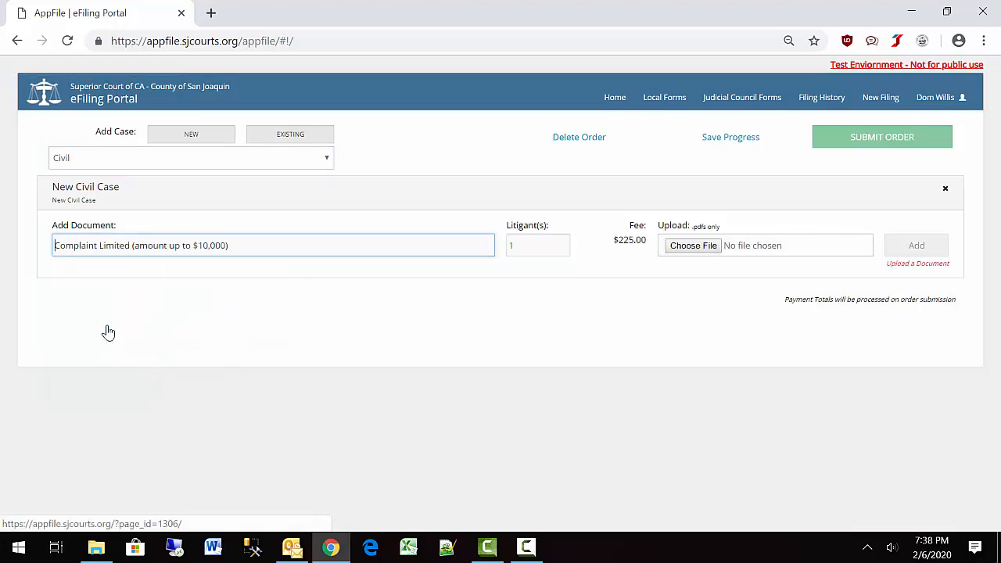
click(564, 245)
click(747, 246)
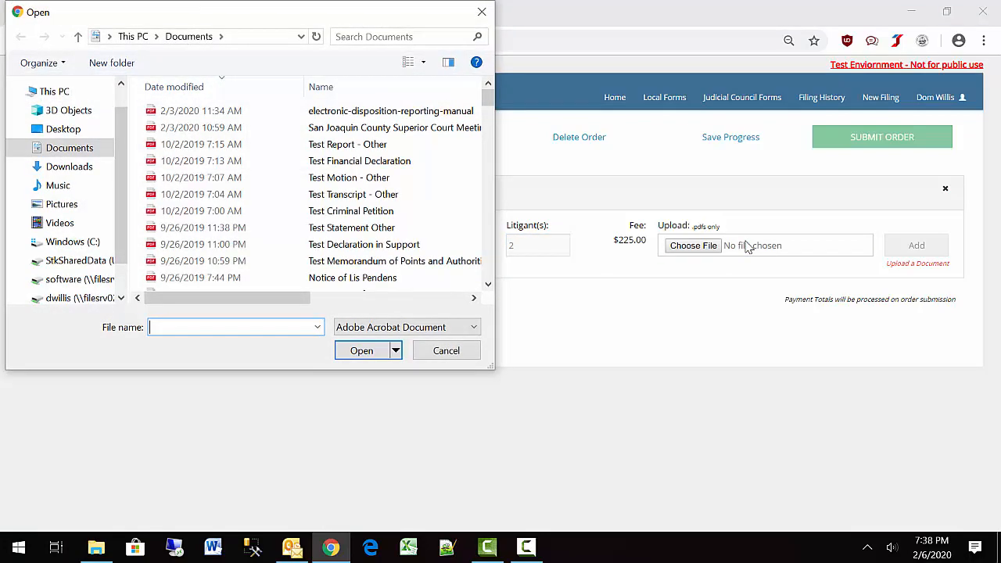
text(Test Comp)
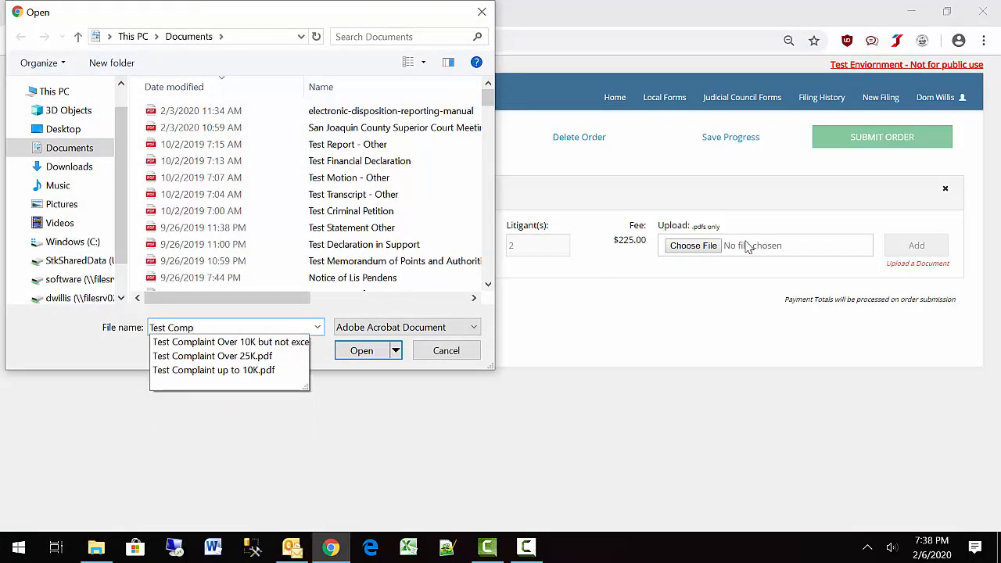
click(215, 371)
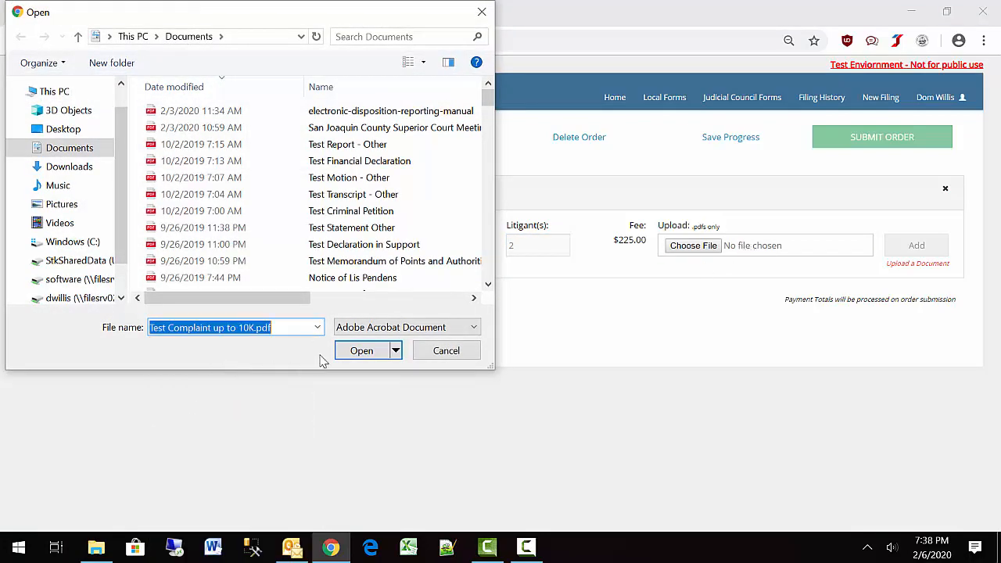
click(348, 352)
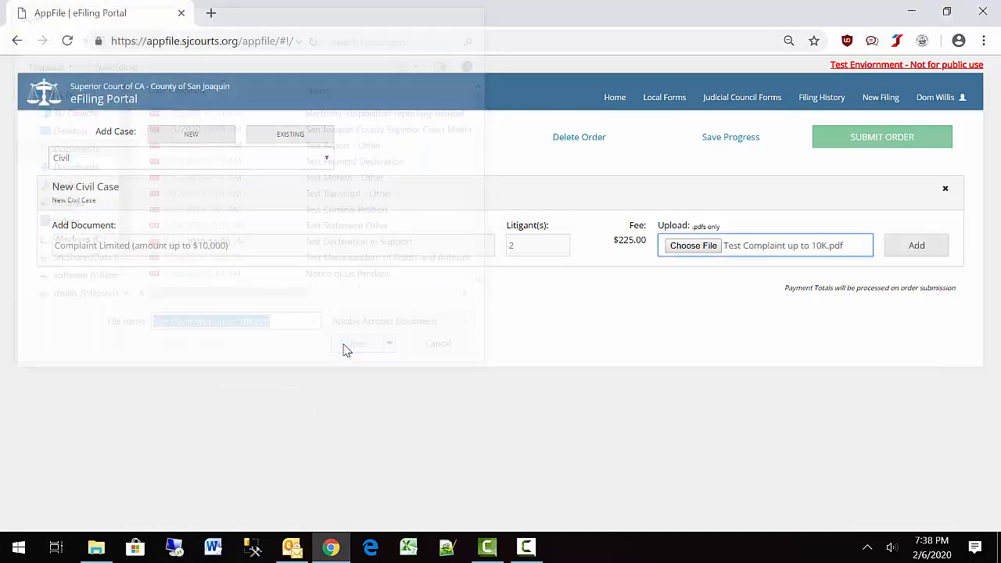
click(918, 248)
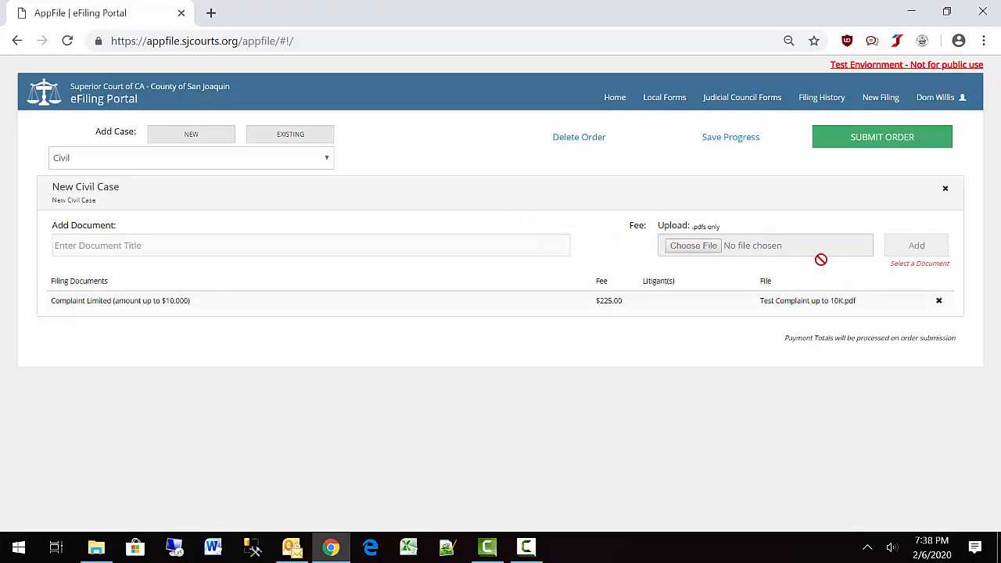
Add Civil Case Cover Sheet with Test Civil Case Cover Sheet.pdf attached.
click(92, 244)
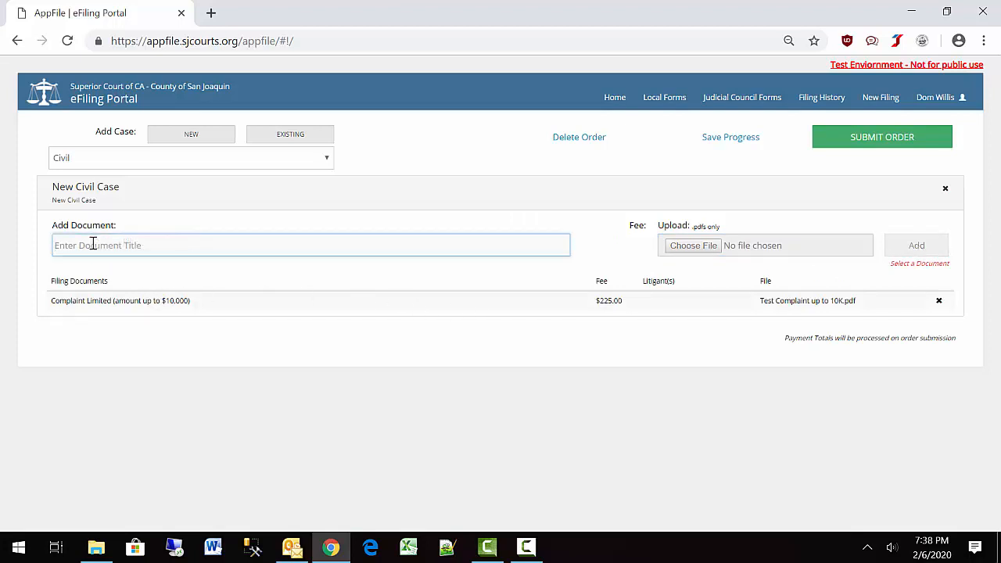
text(Civil)
click(64, 270)
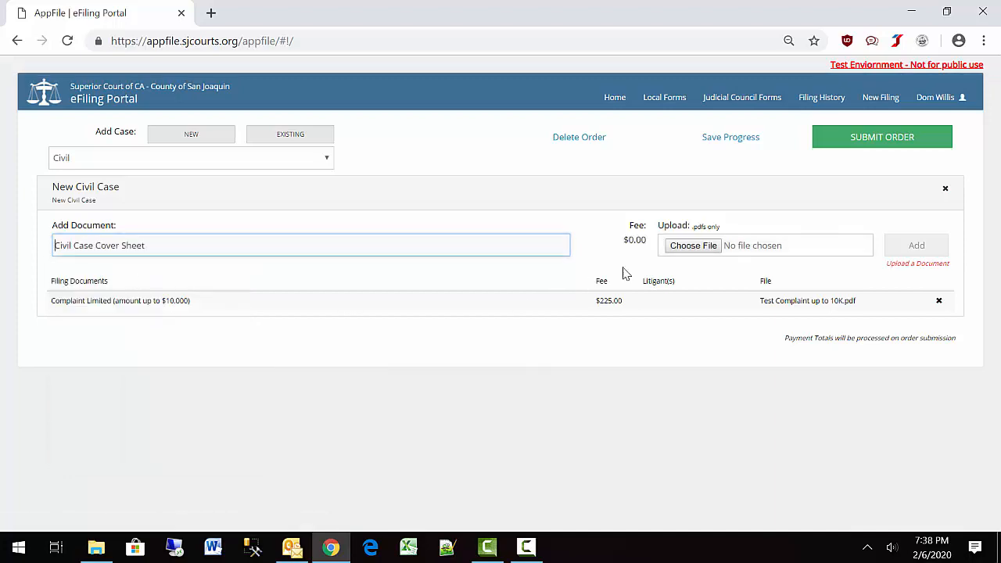
click(756, 252)
text(Test)
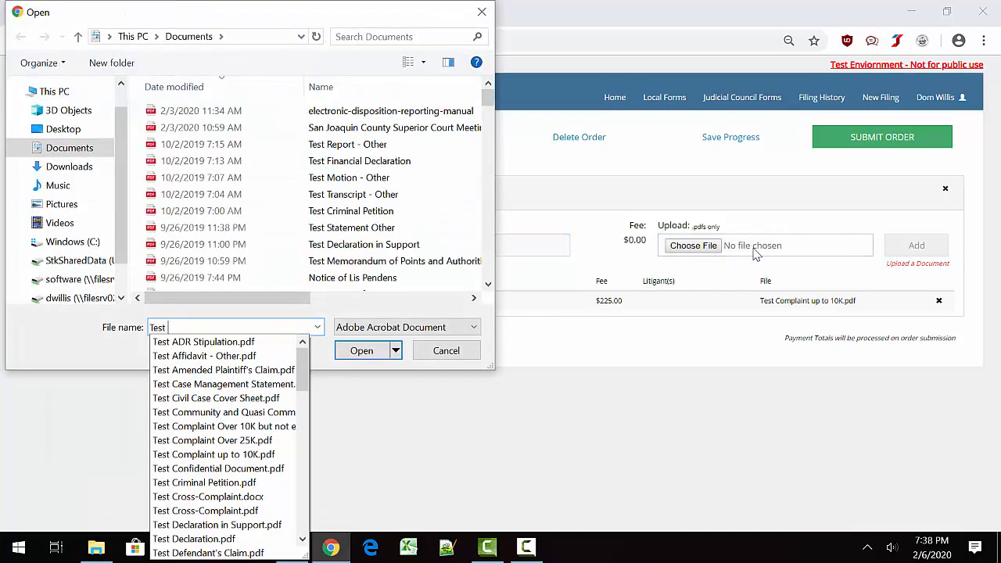
text( Civi)
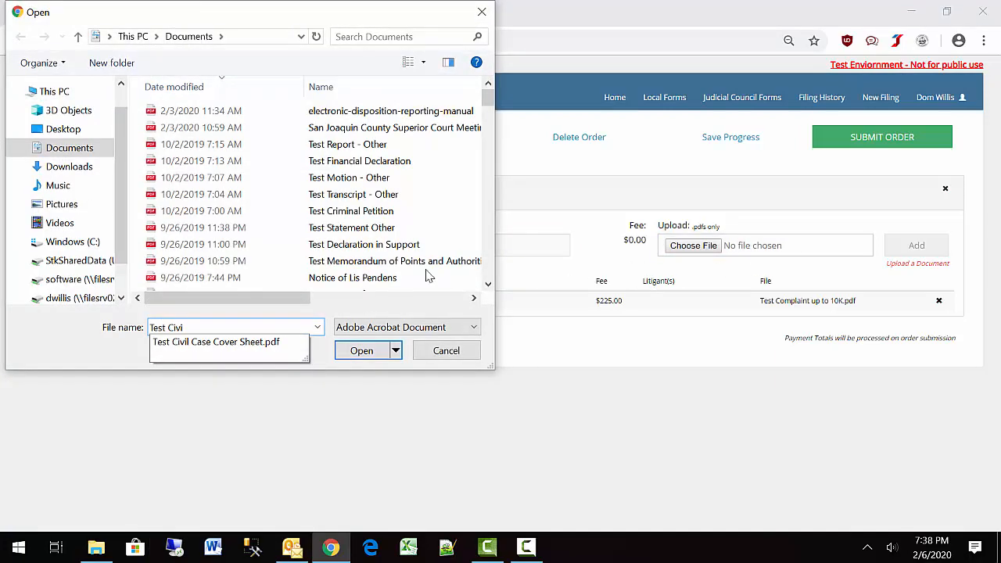
click(280, 344)
click(362, 350)
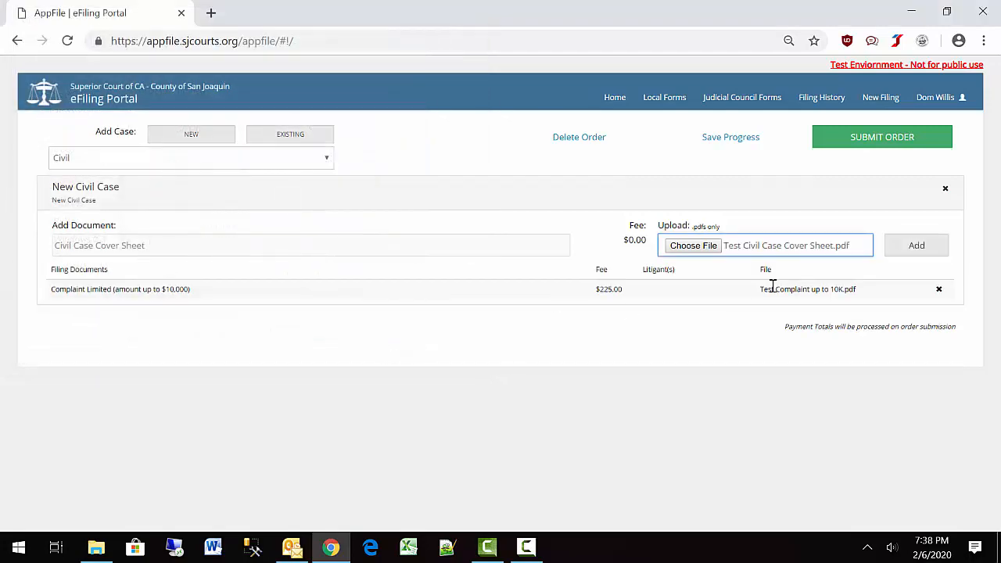
click(921, 249)
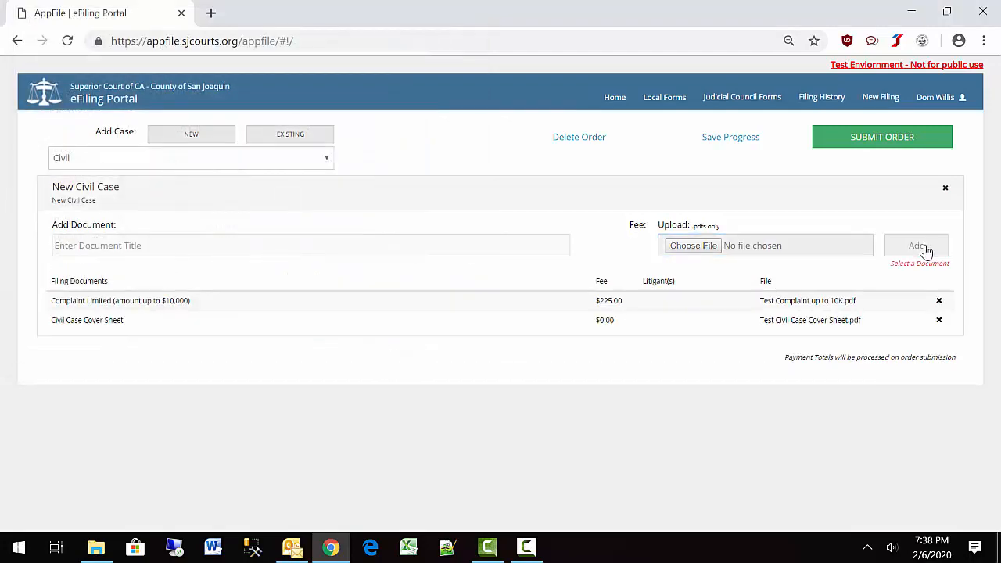
Add Summons - Civil with Test Summons.pdf attached.
click(94, 246)
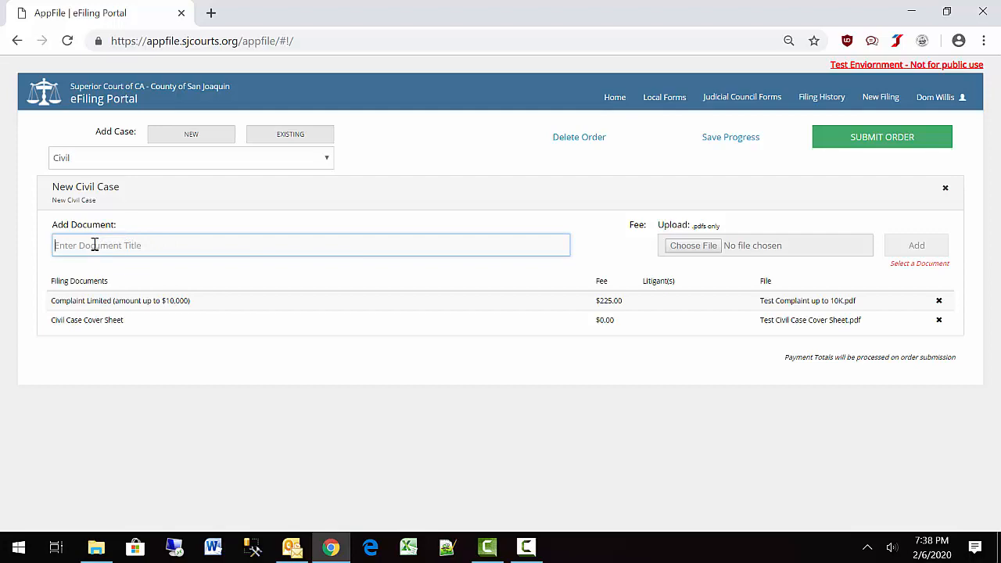
text(Summons)
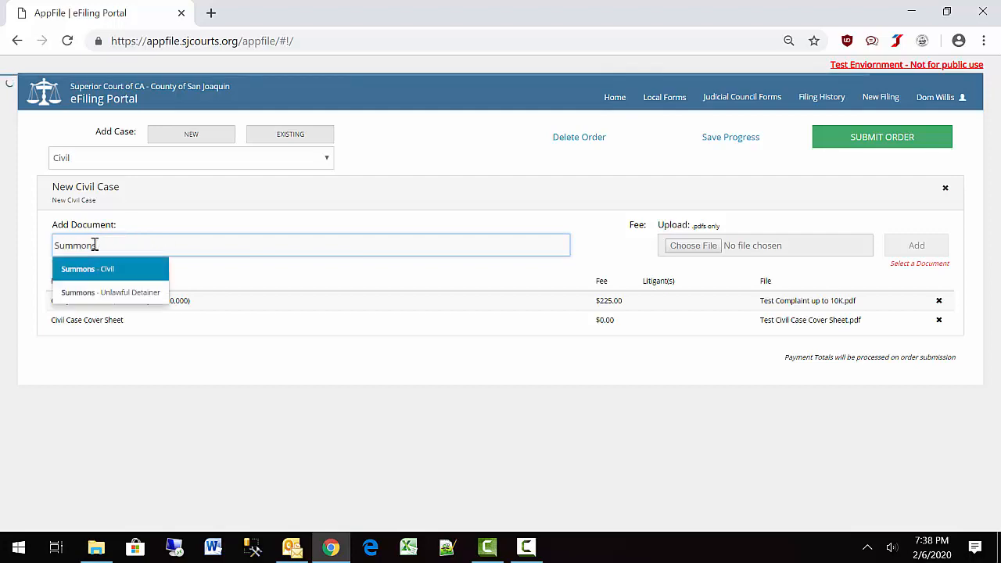
click(123, 269)
click(715, 249)
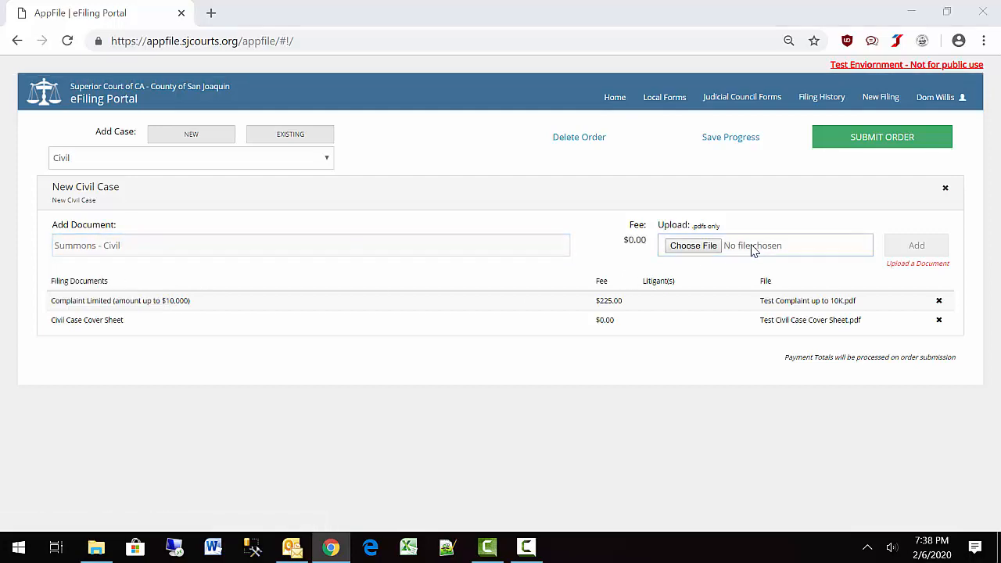
text(Test)
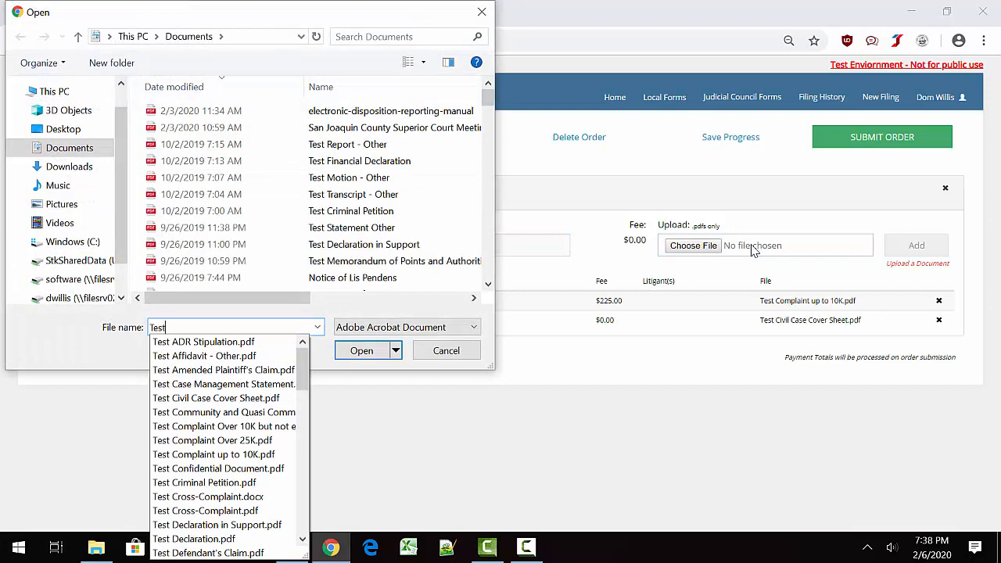
text( Su)
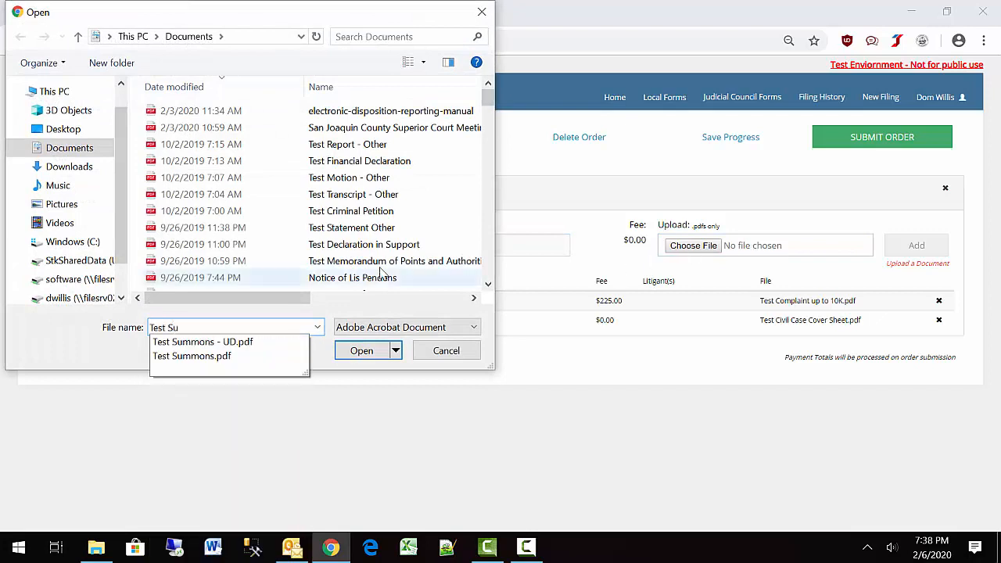
click(255, 363)
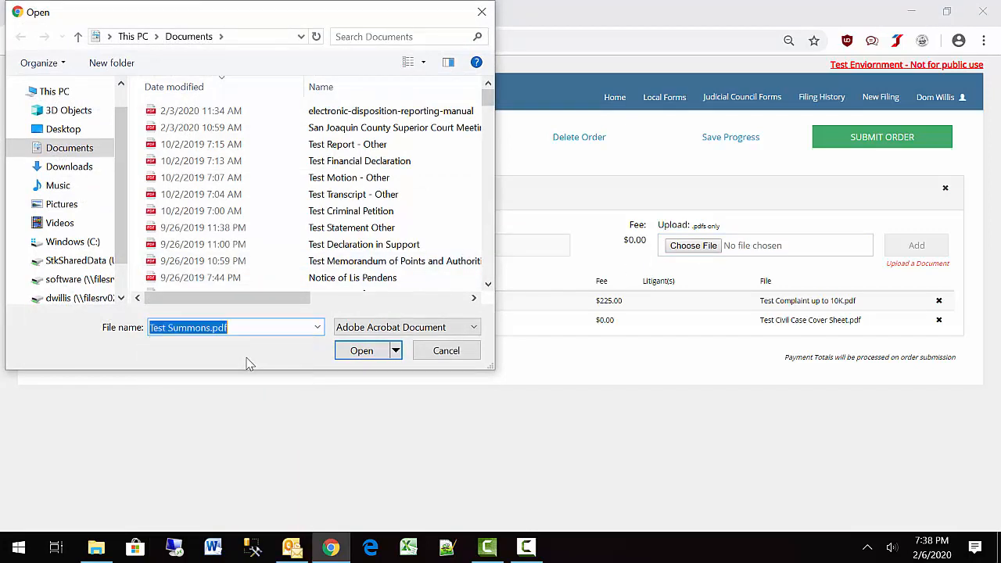
click(356, 352)
click(914, 249)
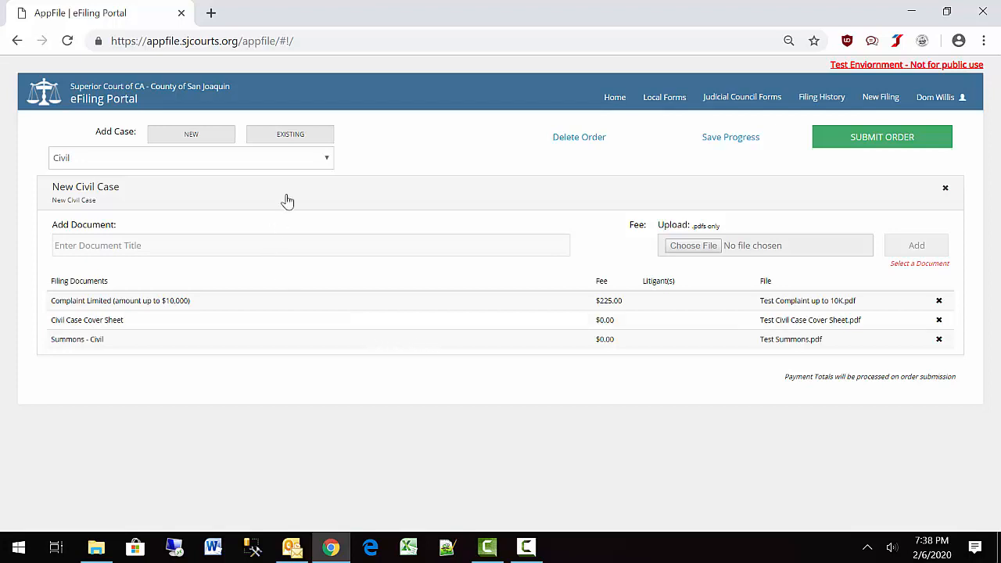
click(287, 137)
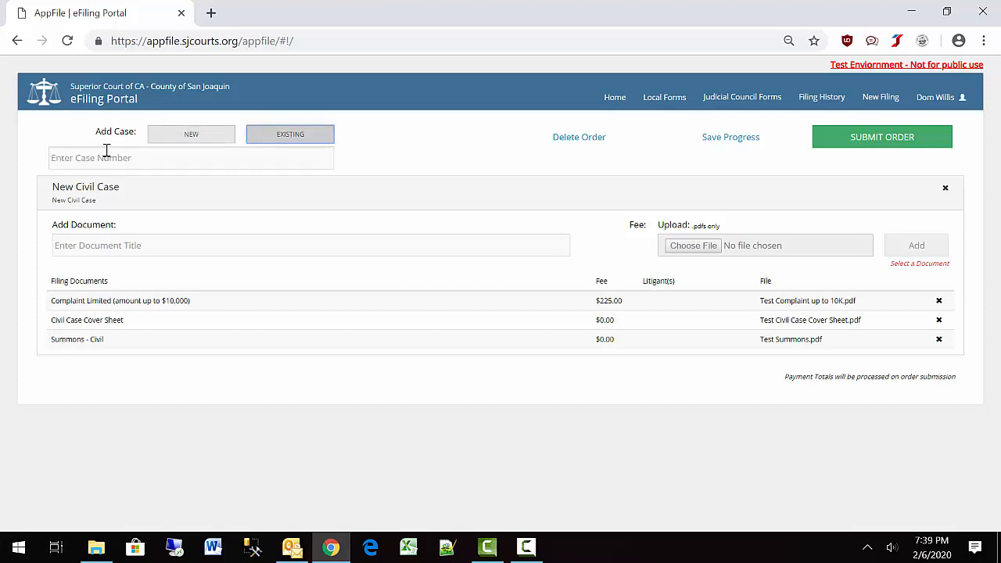
click(68, 159)
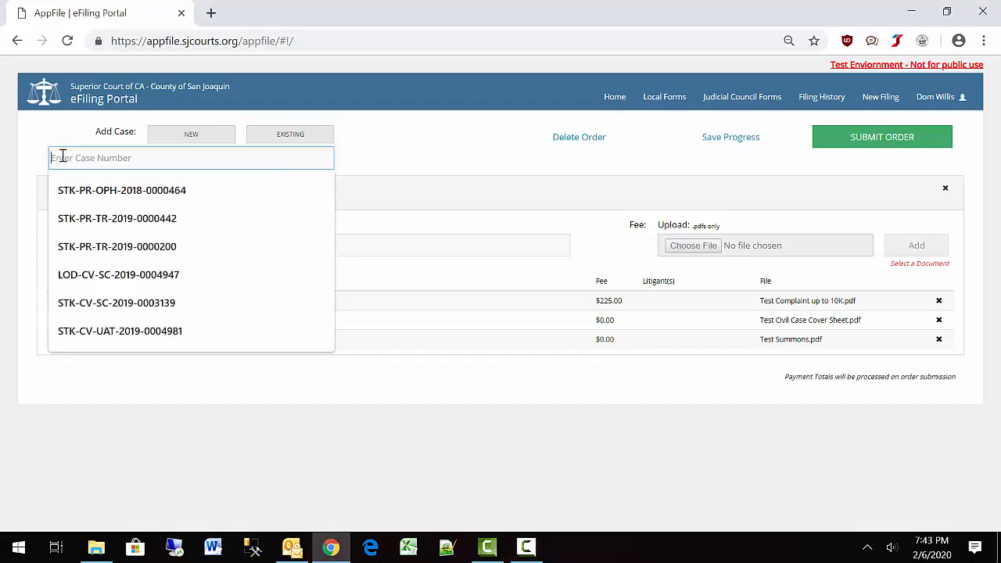
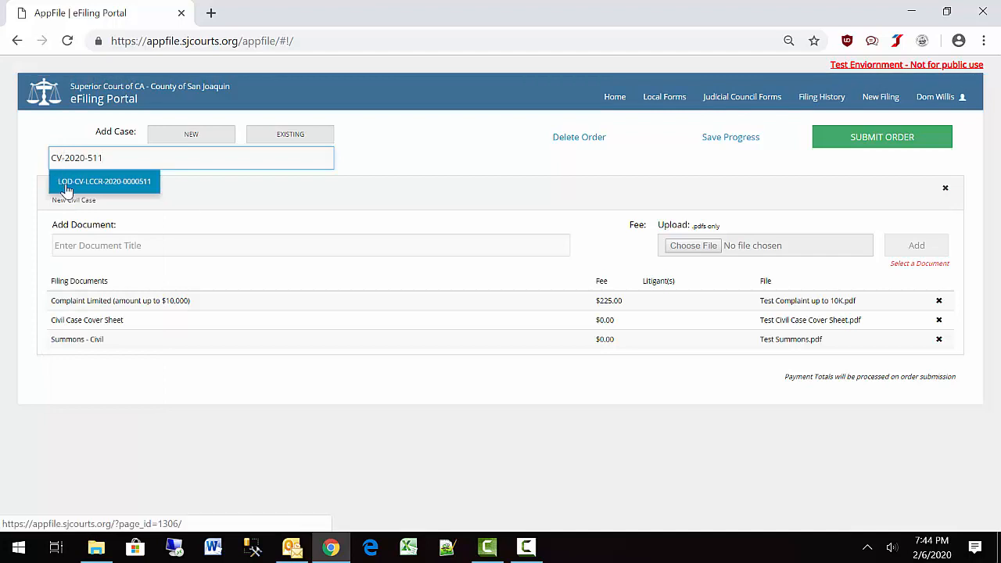
click(67, 191)
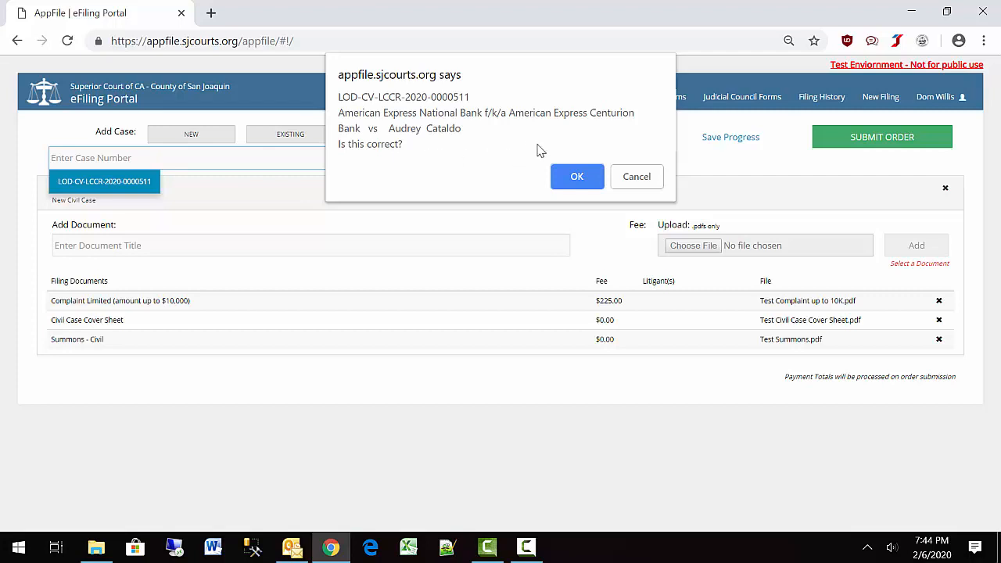
click(575, 177)
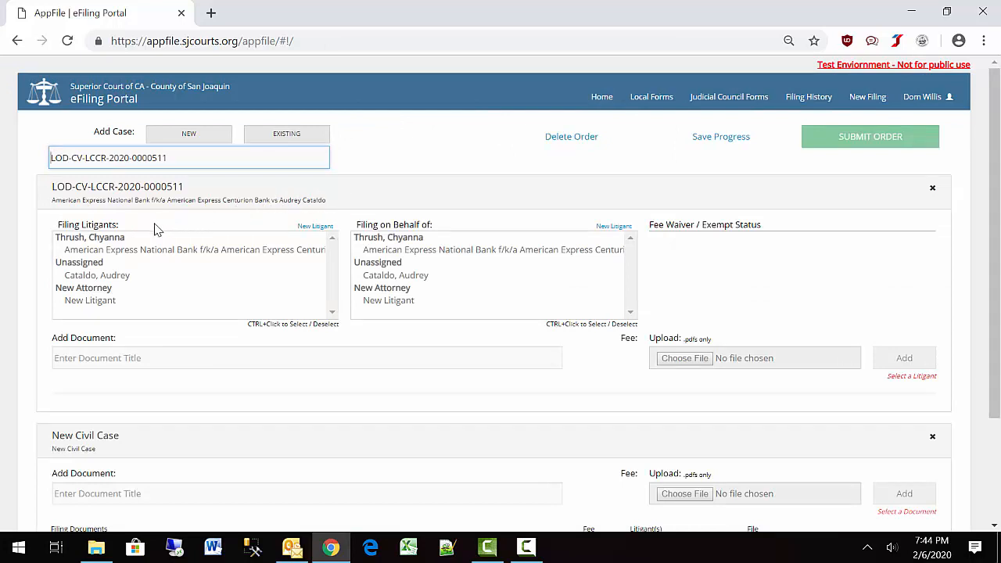
Set the unassigned party as filer and add Motion to Strike Portions of Complaint with Test Motion - Other.pdf.
click(132, 276)
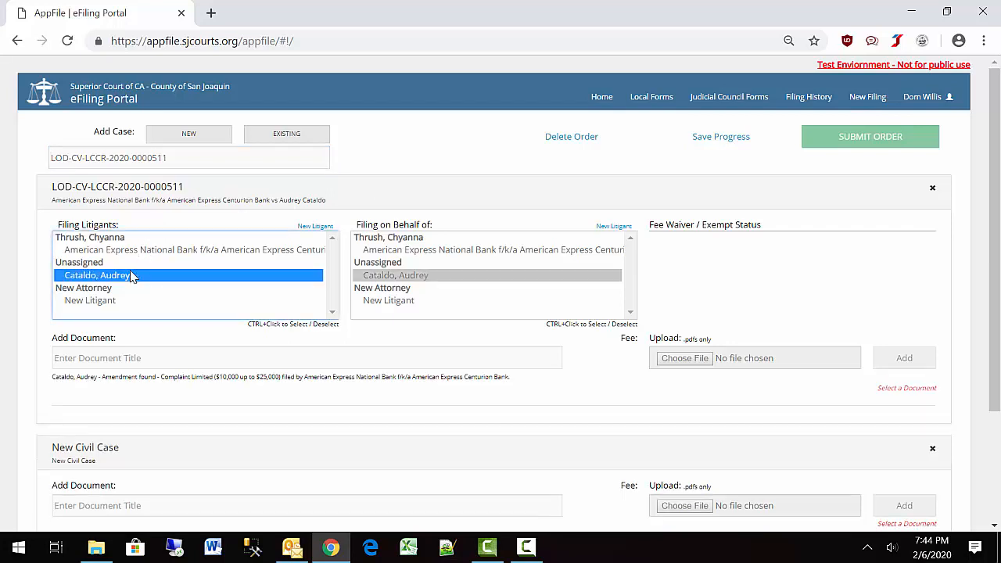
click(90, 356)
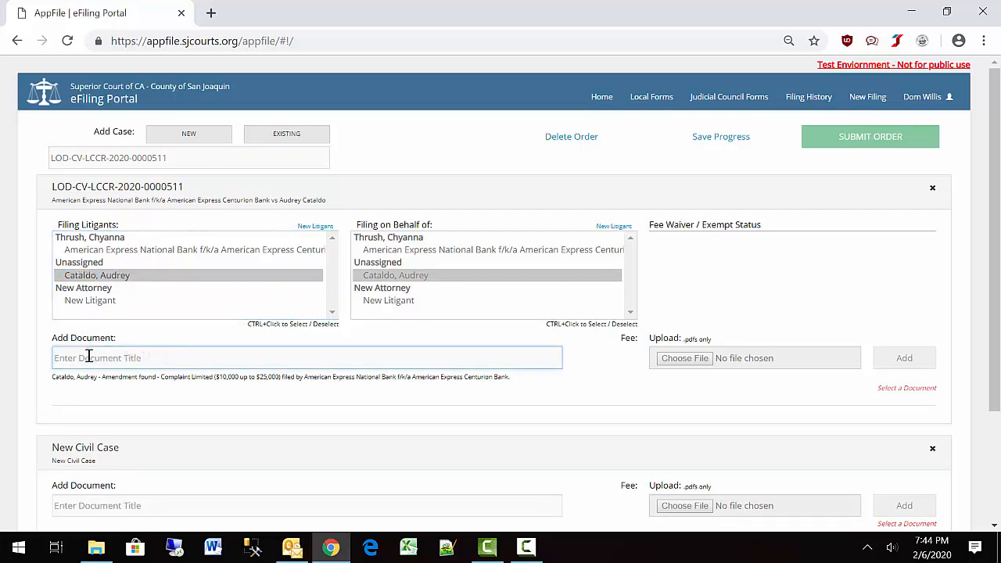
text(Motion)
scroll(154, 470, down, 1)
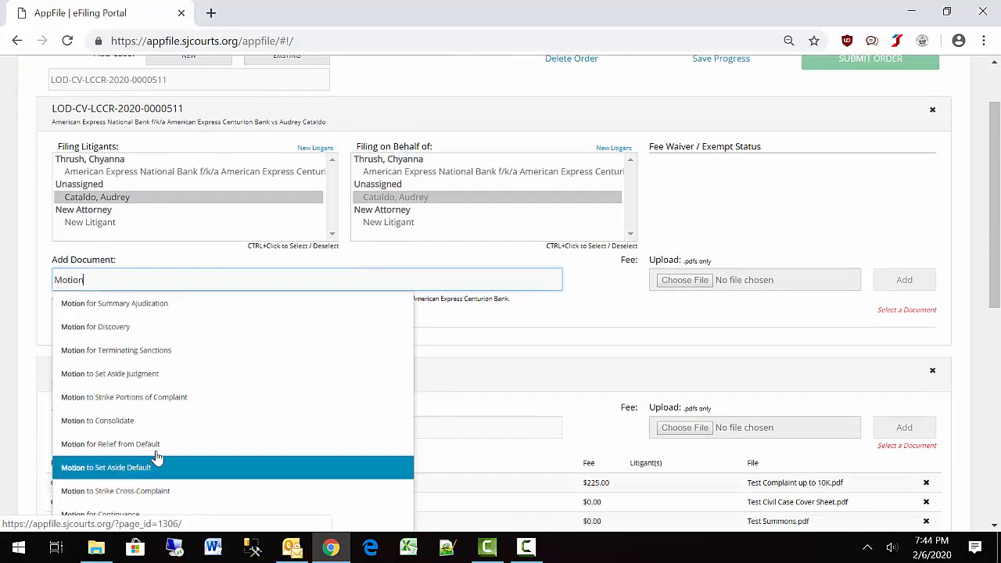
click(174, 401)
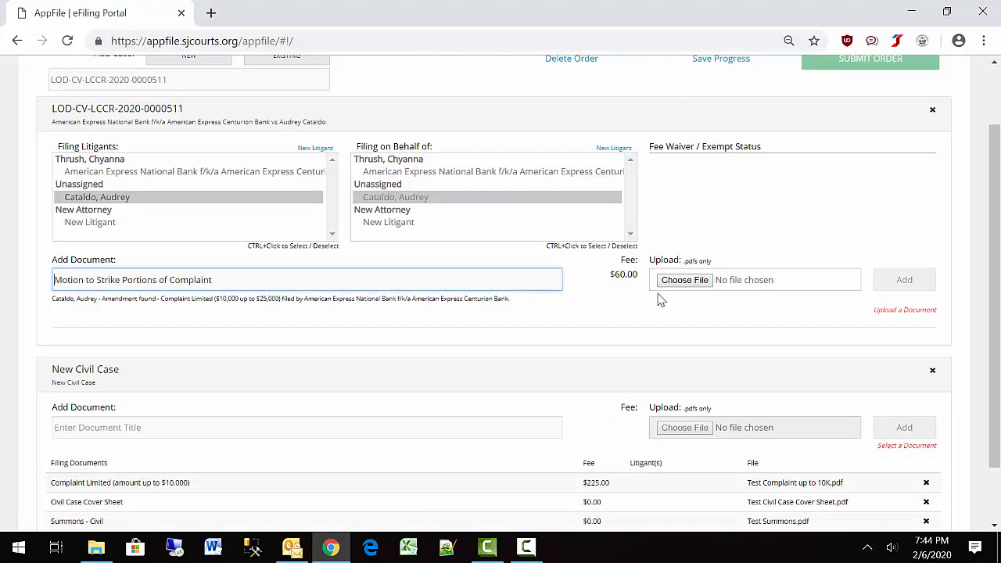
click(681, 283)
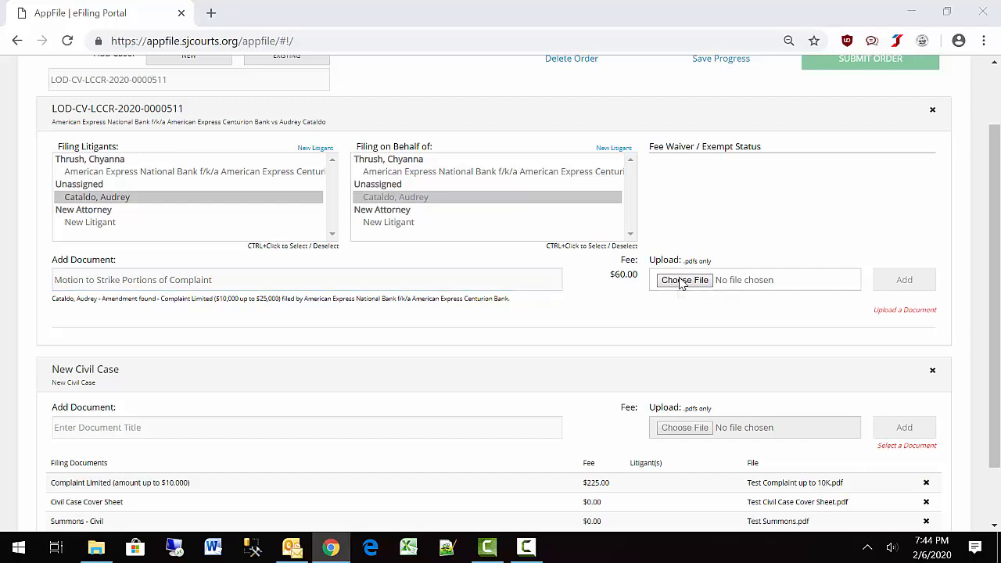
text(Test Mo)
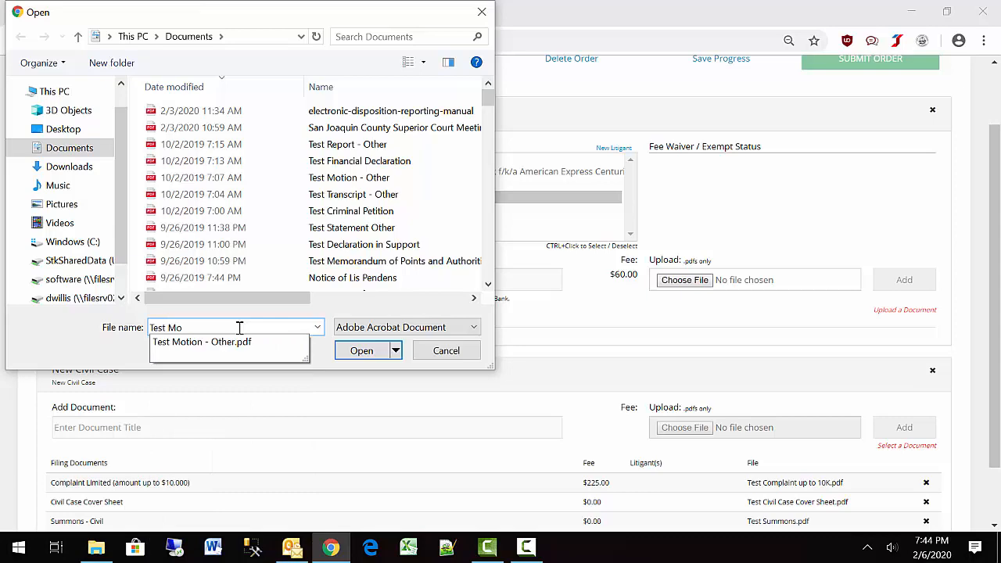
click(227, 349)
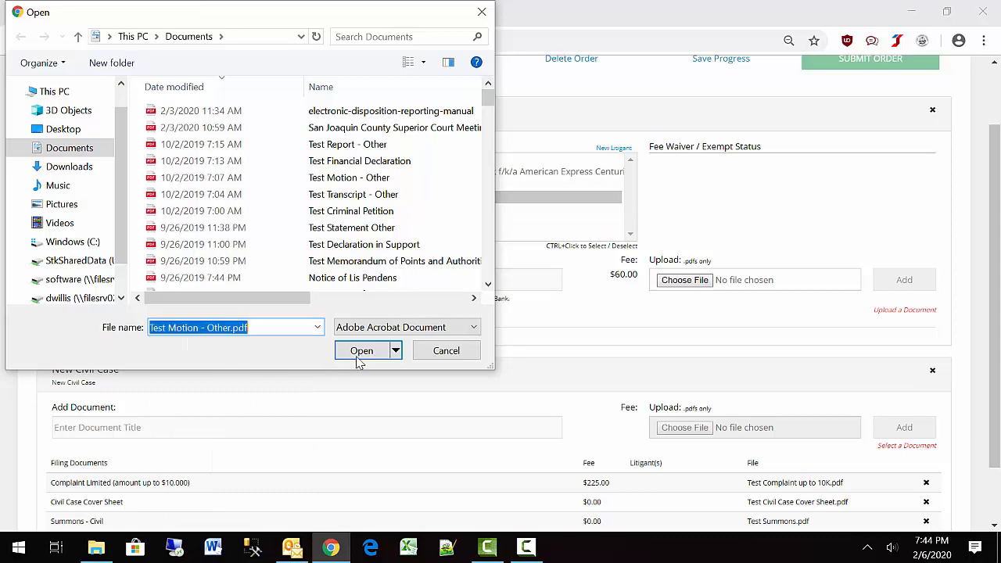
click(358, 353)
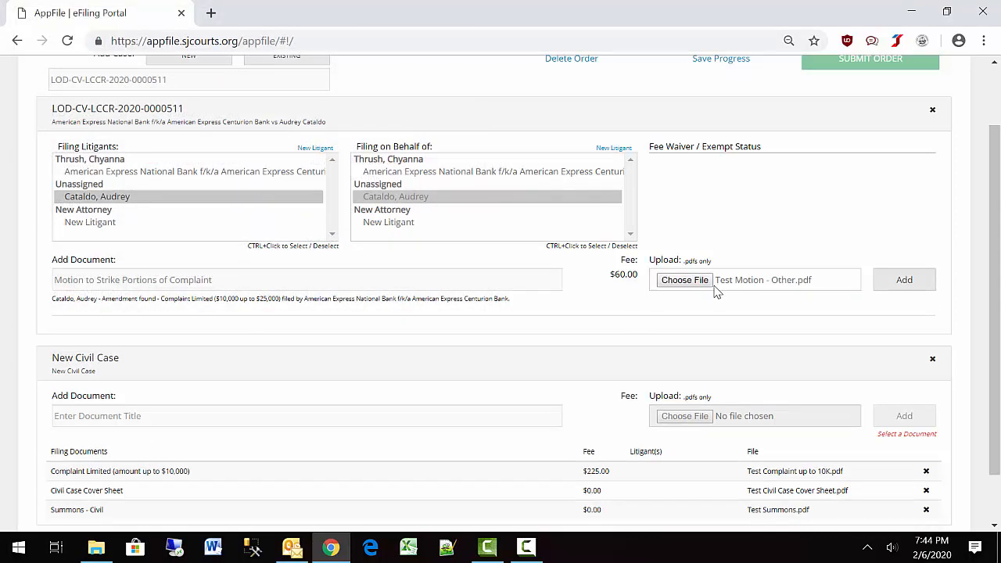
click(907, 281)
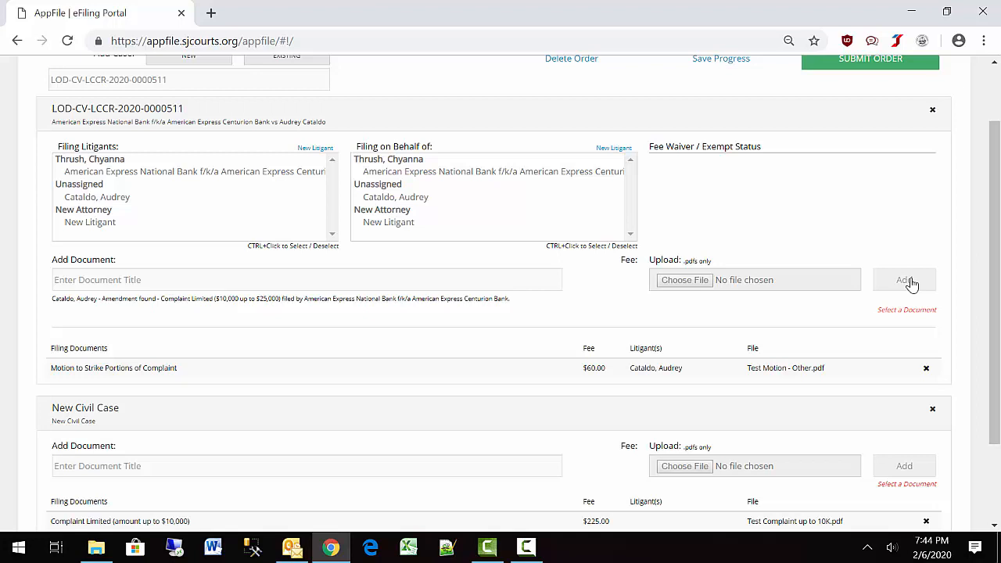
click(104, 280)
Add Memorandum of Points and Authorities with its memorandum PDF attached.
text(Memorandum)
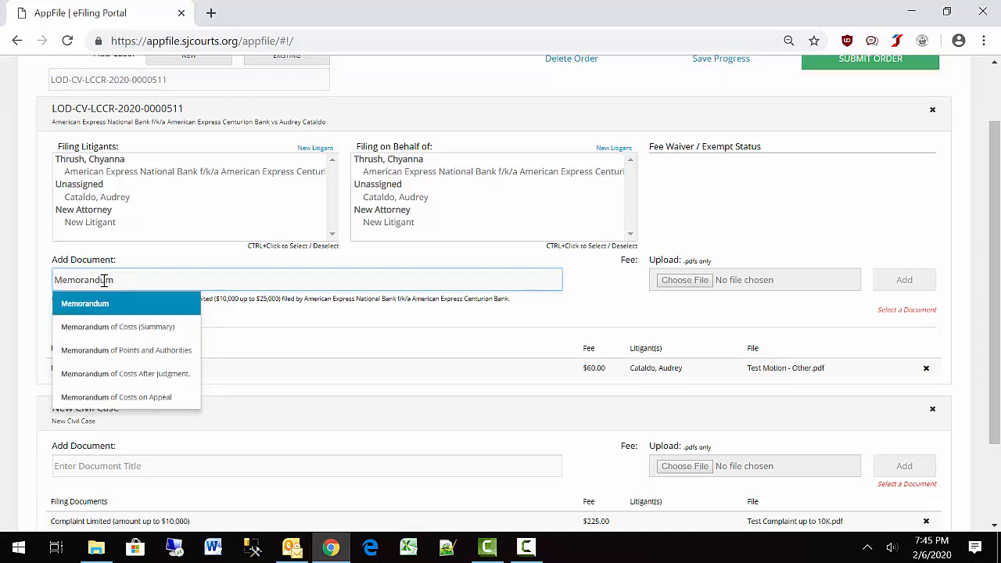
click(101, 351)
click(745, 287)
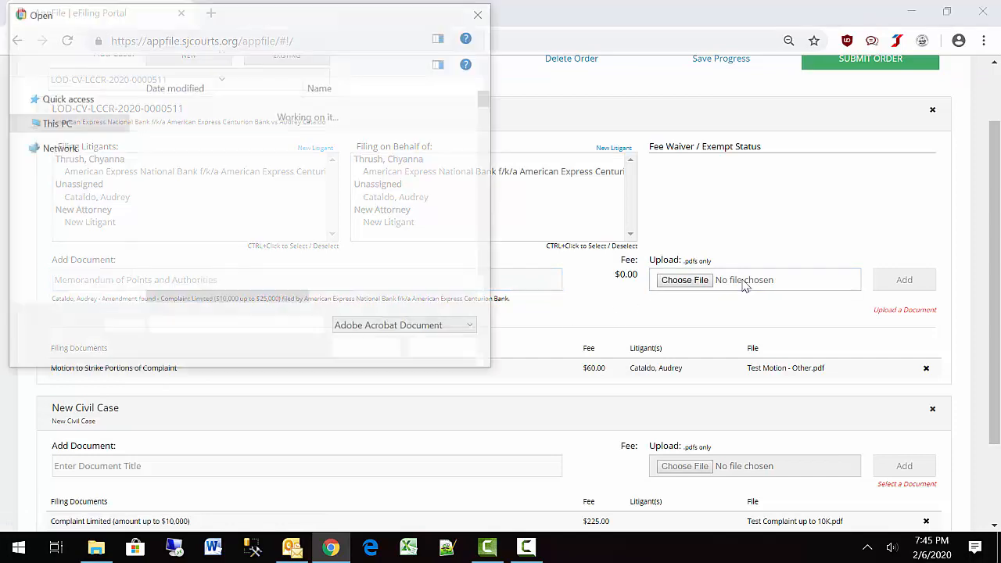
text(Test Mem)
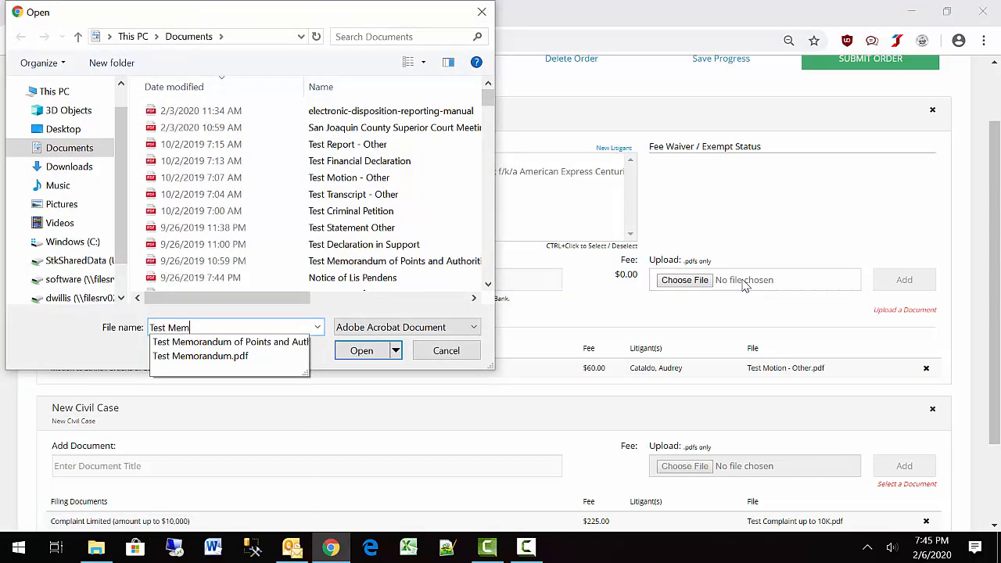
click(289, 348)
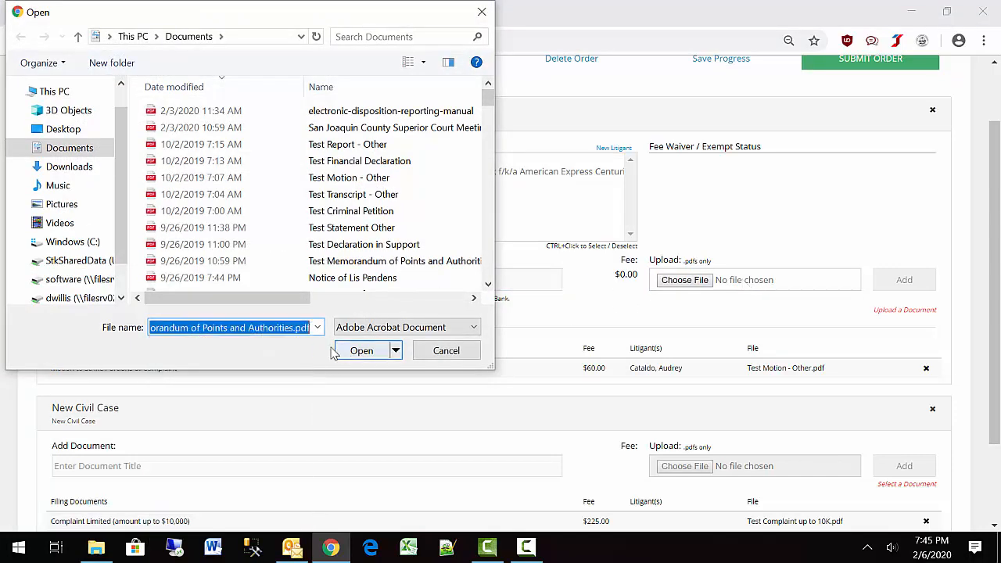
click(351, 351)
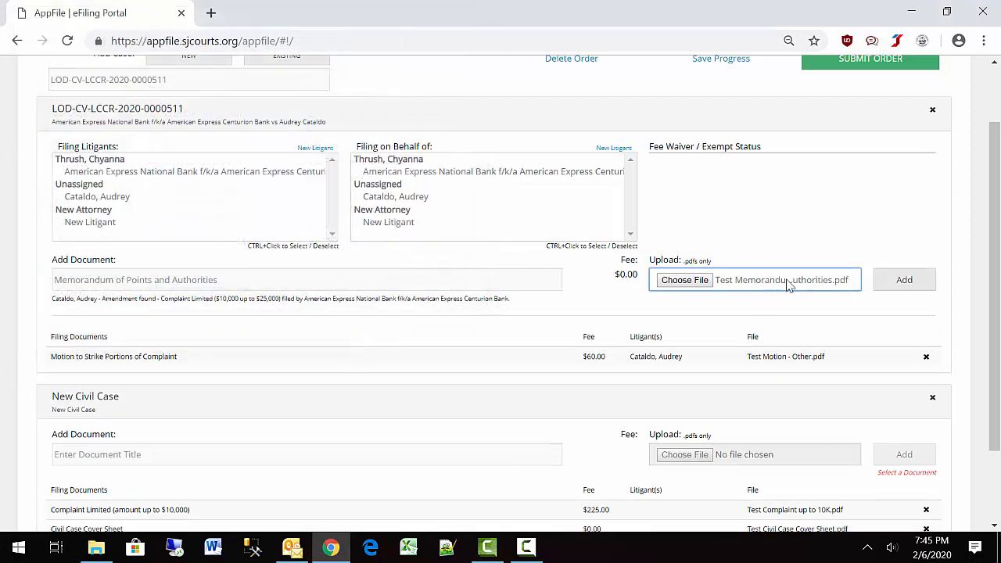
click(905, 279)
Add Proof of Service by Mail - Civil with Test Proof of Service.pdf attached.
click(117, 279)
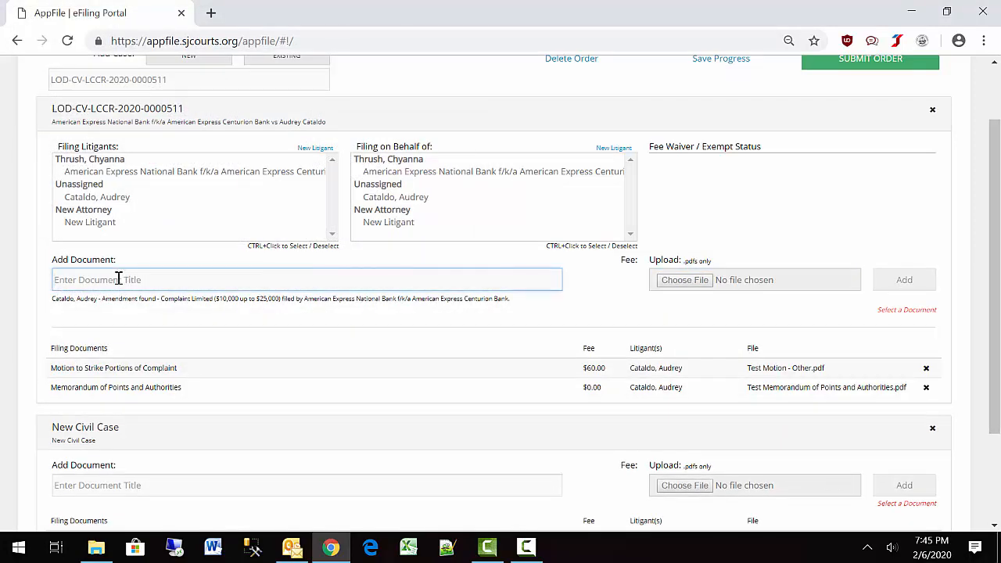
text(Pro)
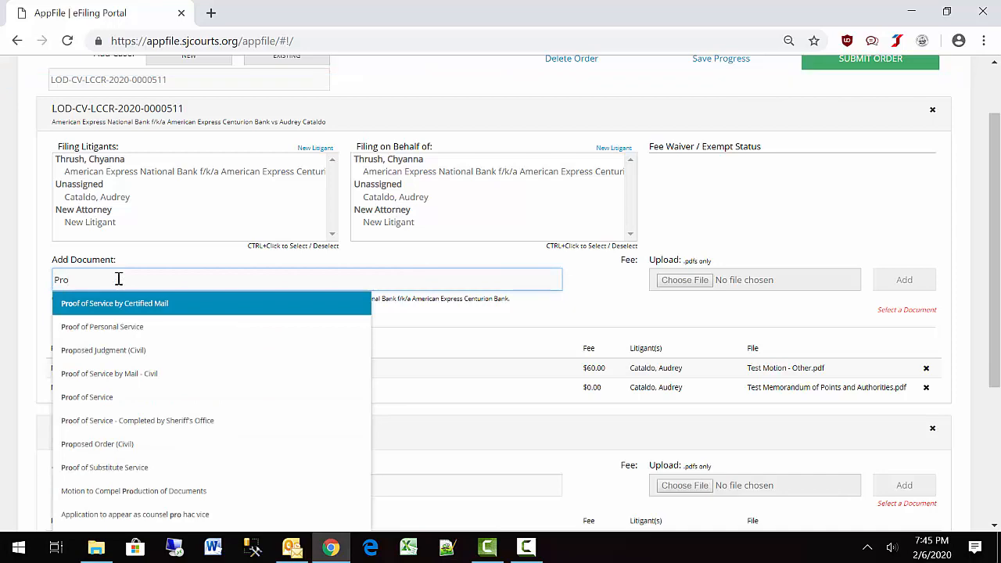
click(99, 374)
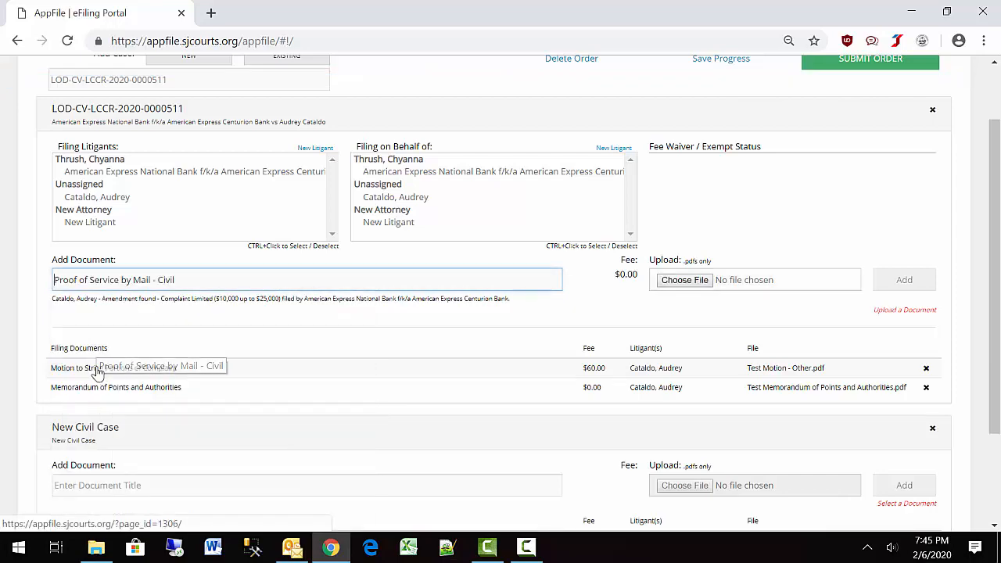
click(743, 285)
text(Tes)
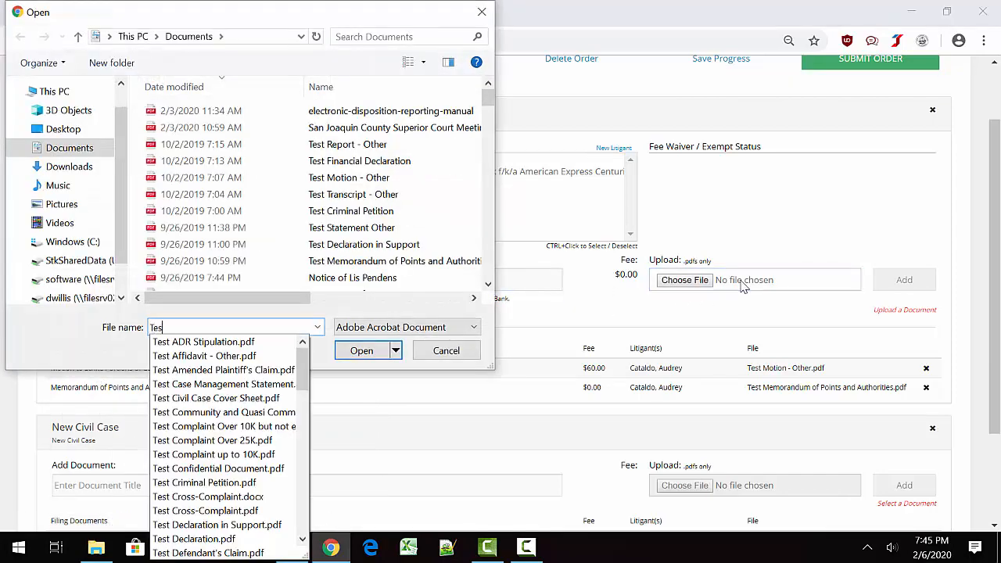
text(t Pro)
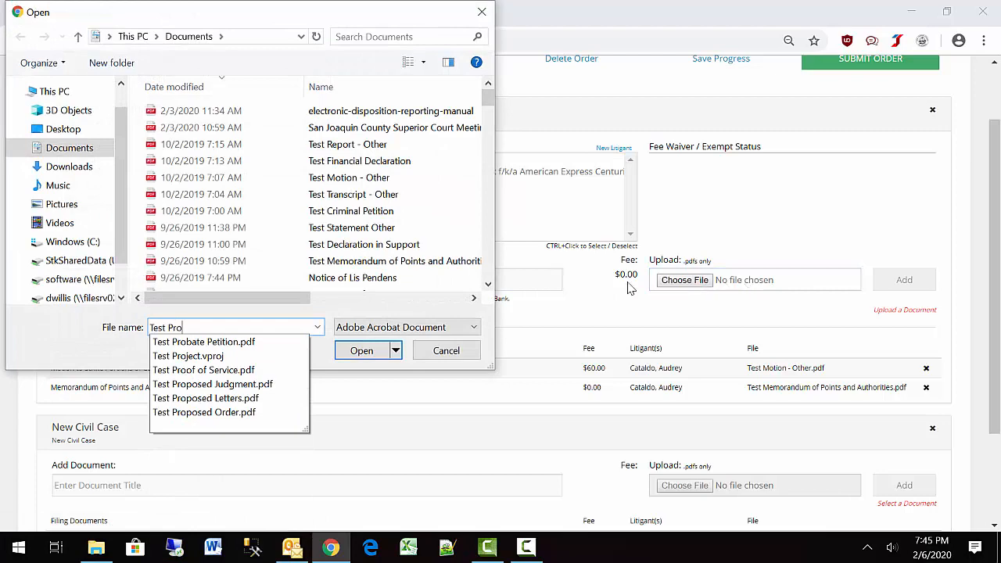
click(194, 370)
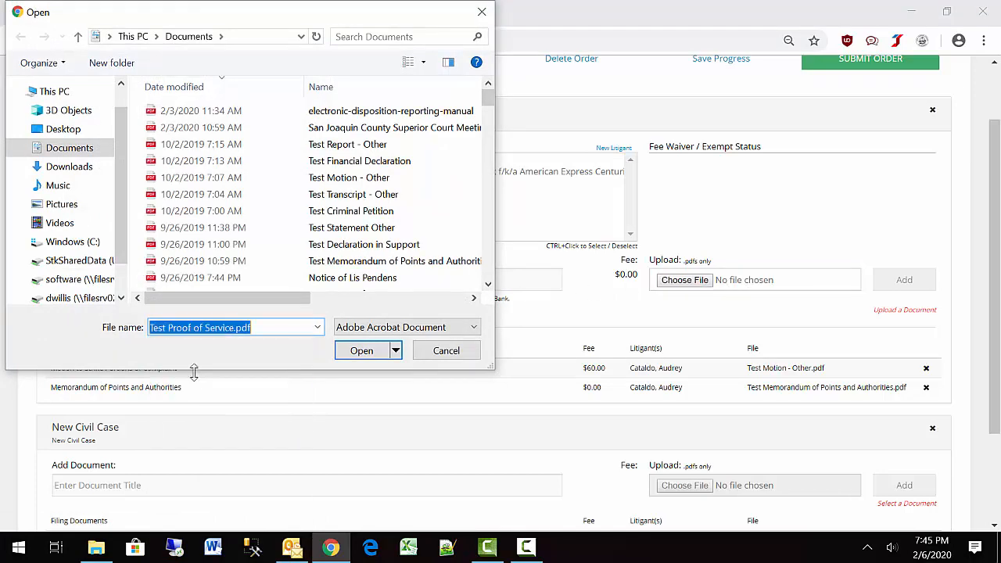
click(362, 350)
click(903, 283)
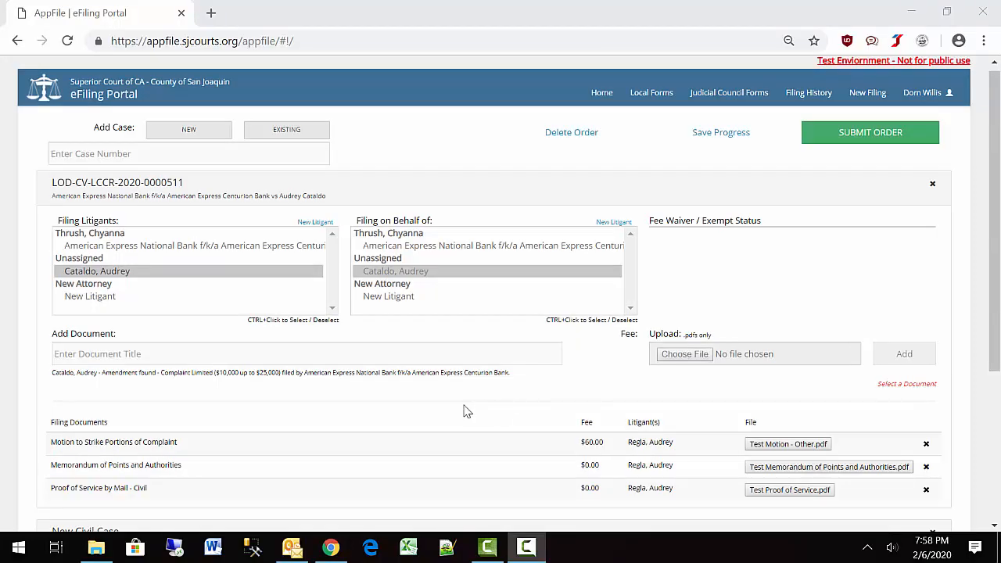
click(99, 153)
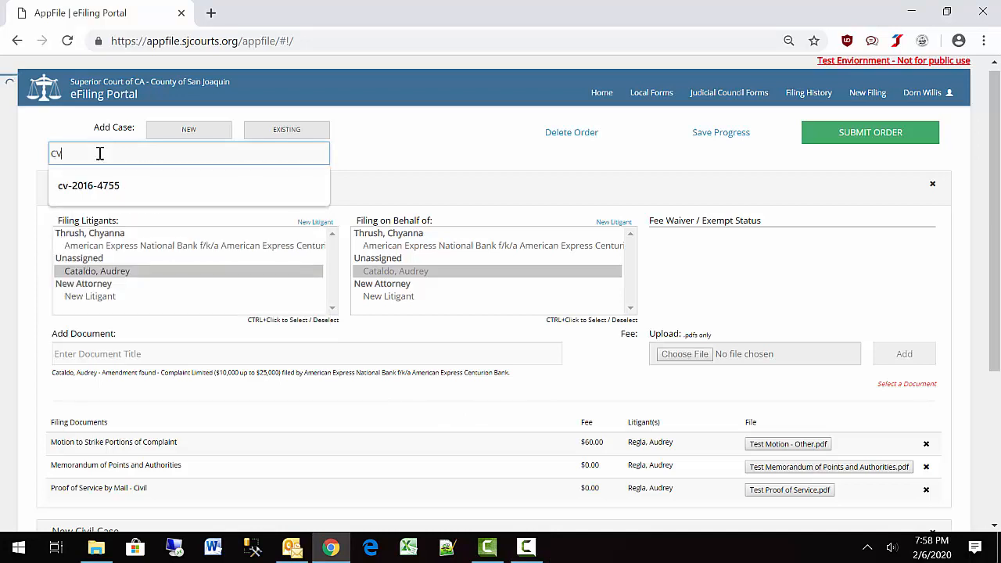
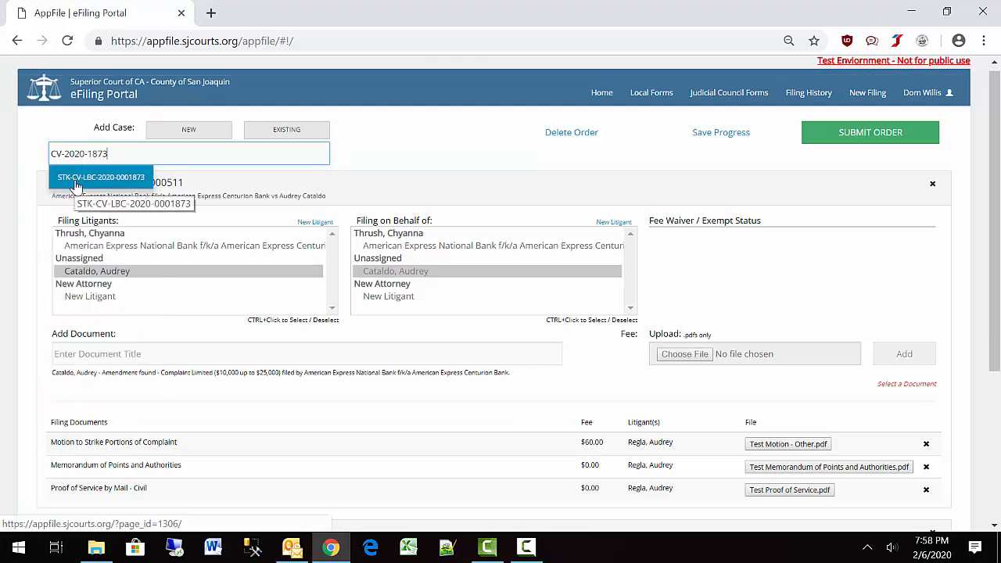
click(76, 186)
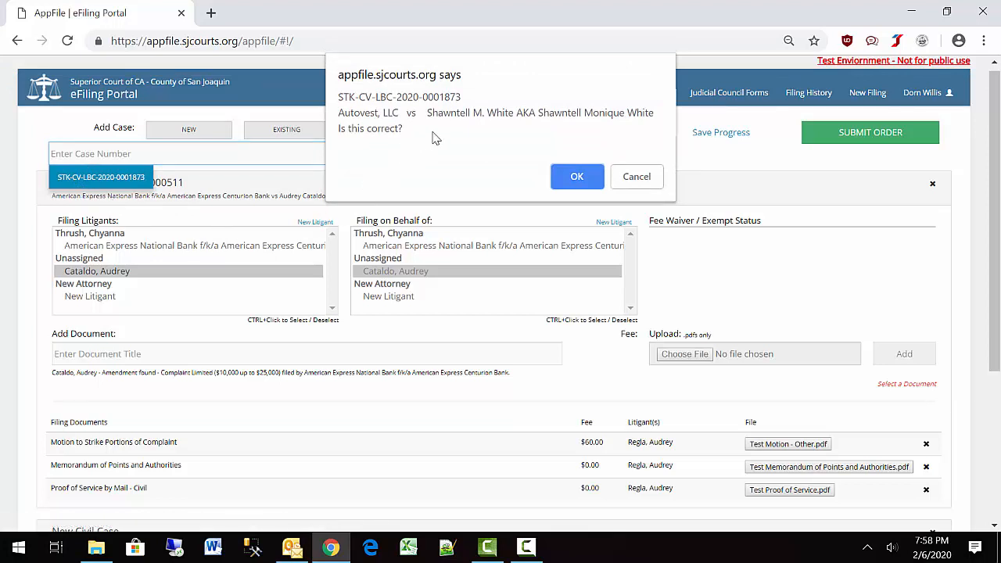
click(566, 180)
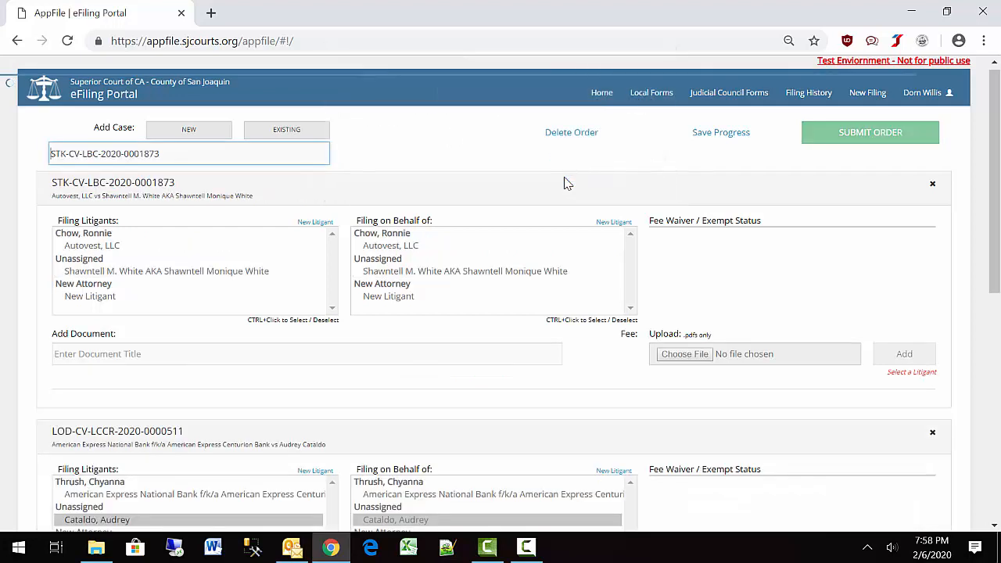
For the defendant, add a Motion to Strike filing with 'Test Motion - Other.pdf' attached.
click(133, 271)
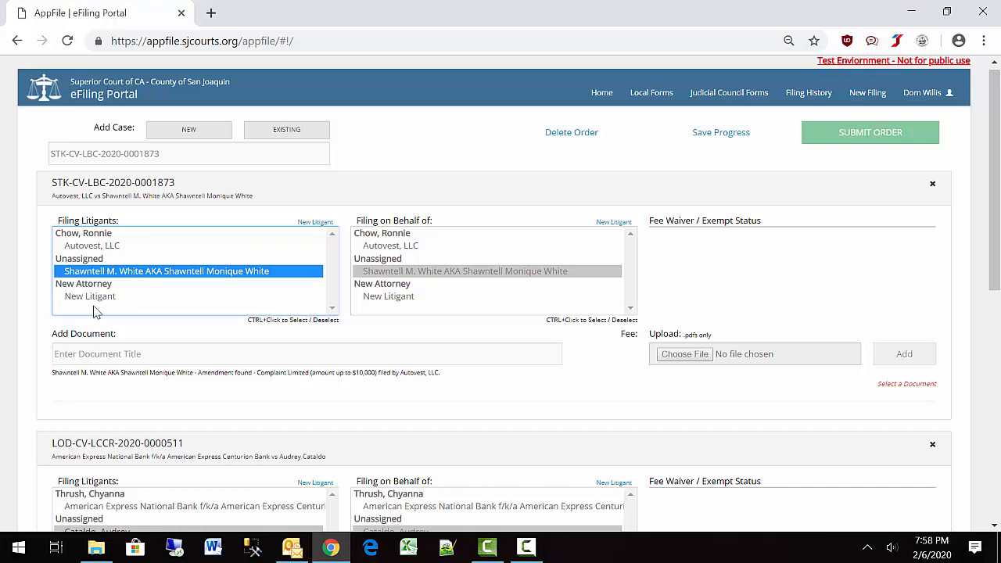
click(72, 352)
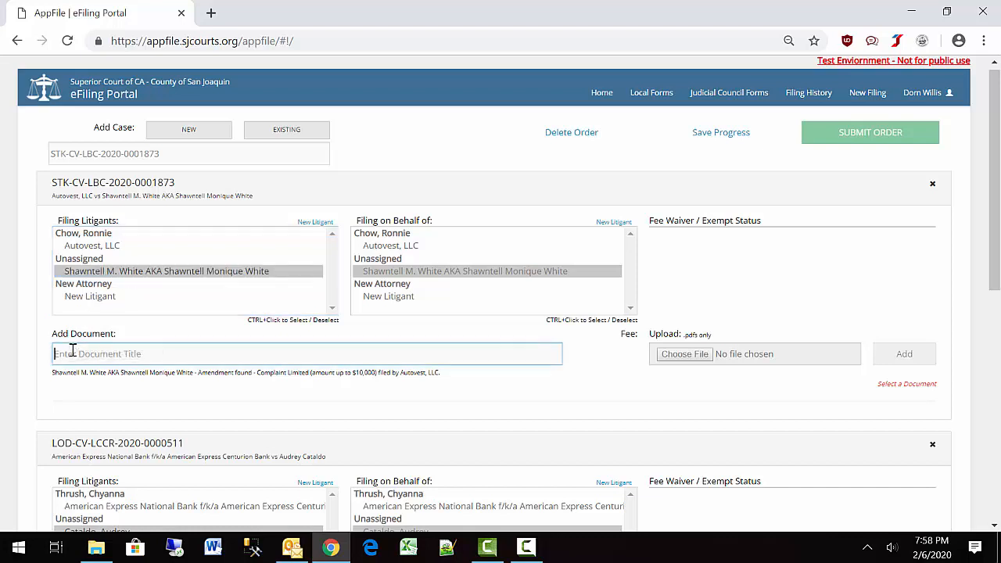
text(Mctio)
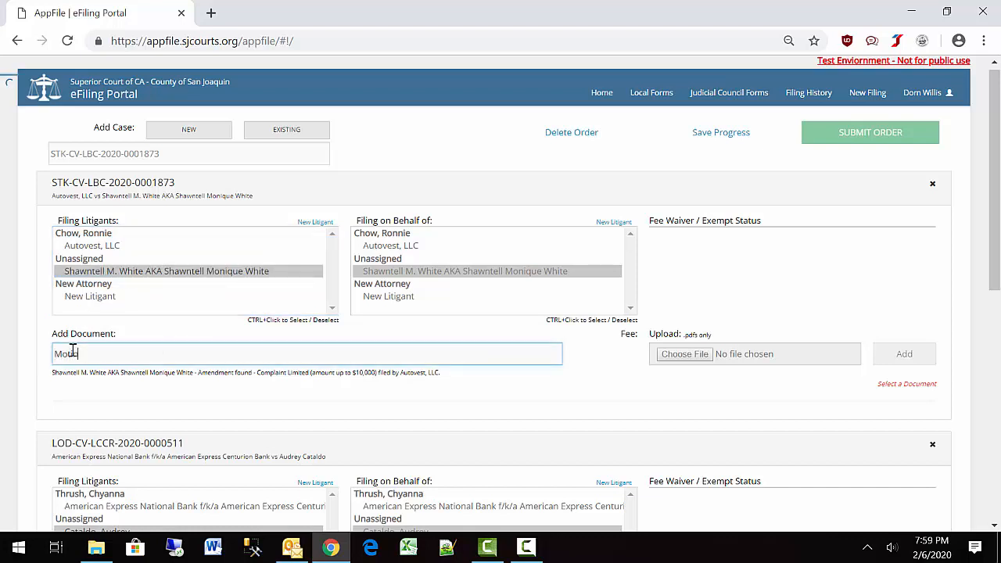
text(n)
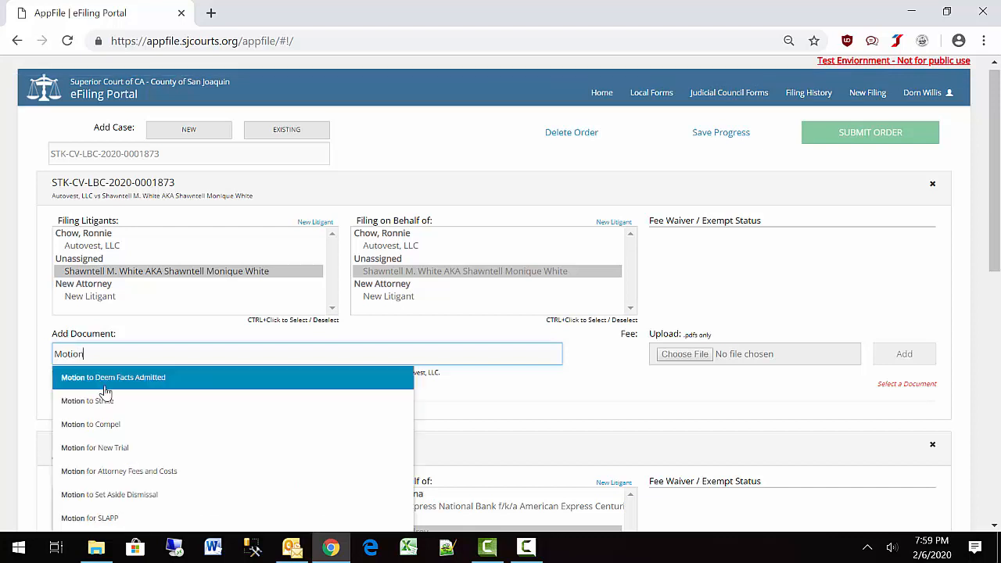
click(116, 402)
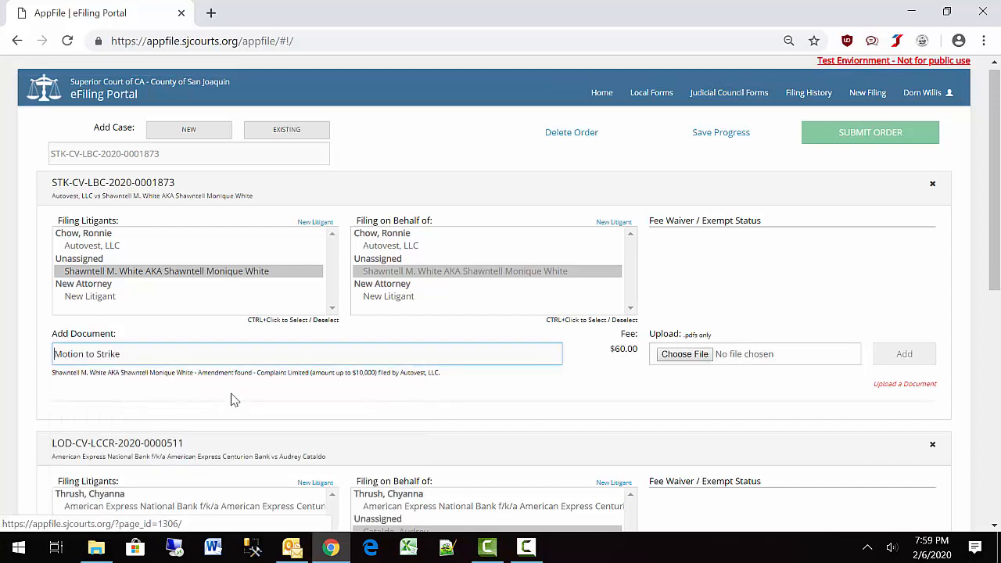
click(743, 359)
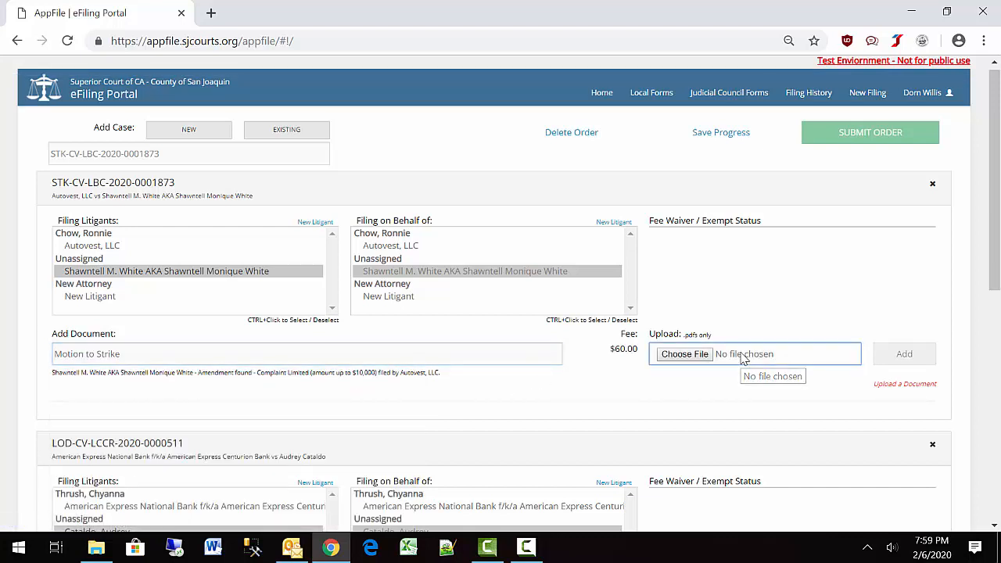
text(Test )
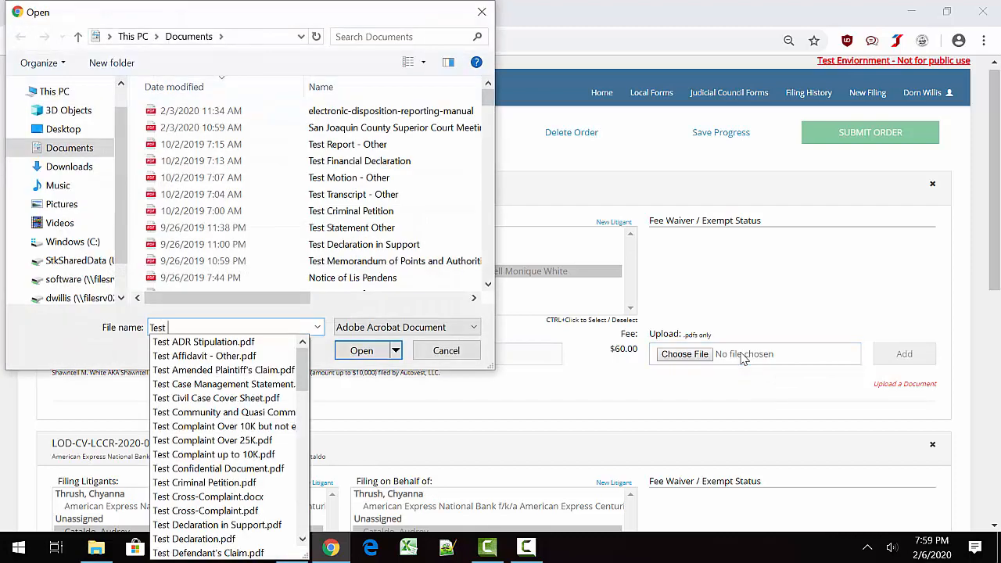
text(Mot)
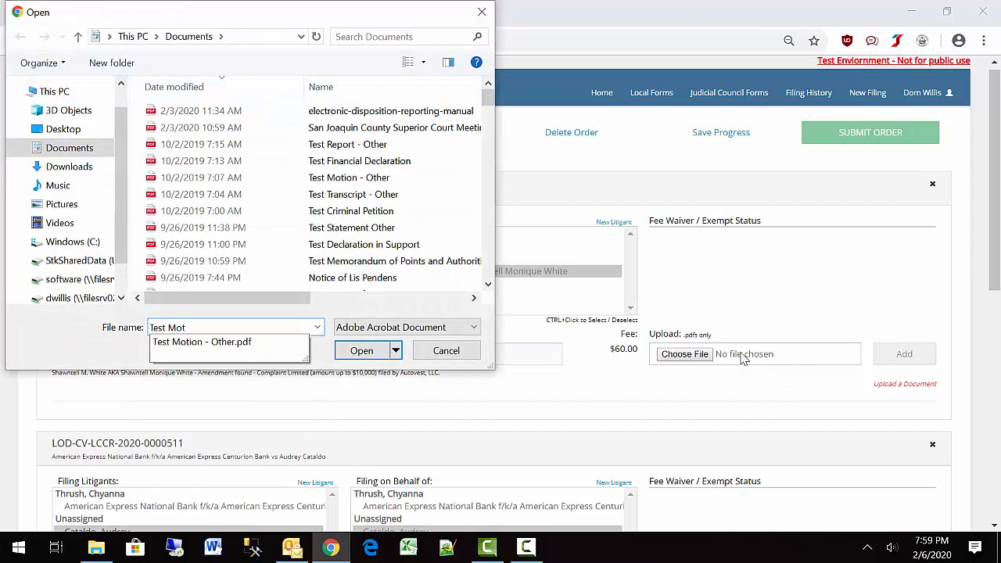
click(235, 342)
click(358, 351)
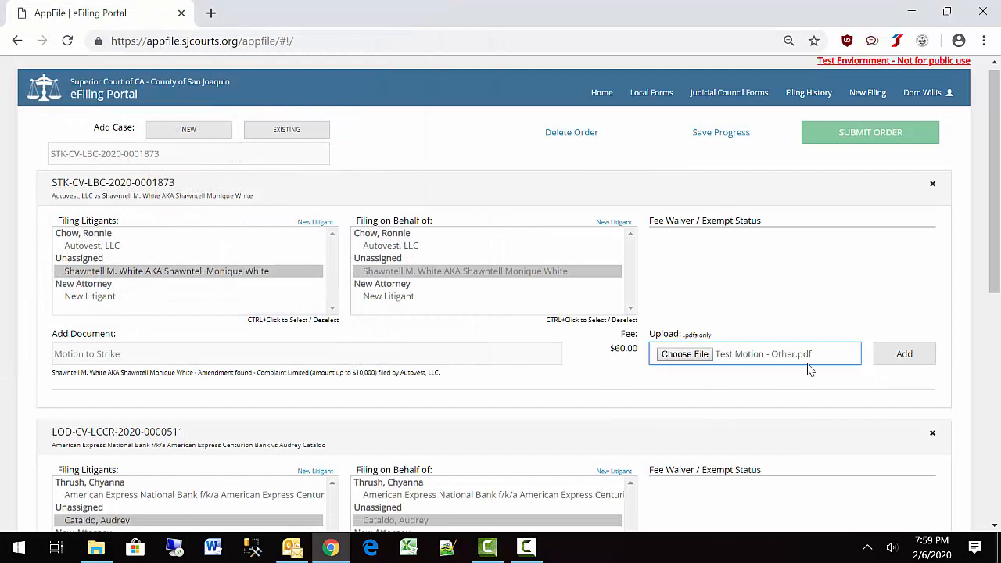
click(905, 358)
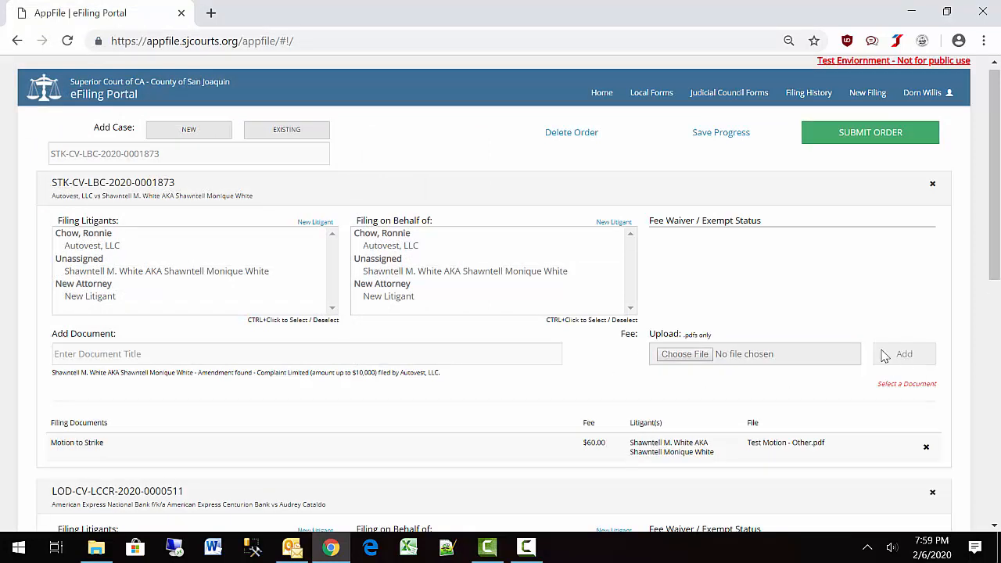
Review both case sections and submit the order for final review.
scroll(450, 377, down, 1)
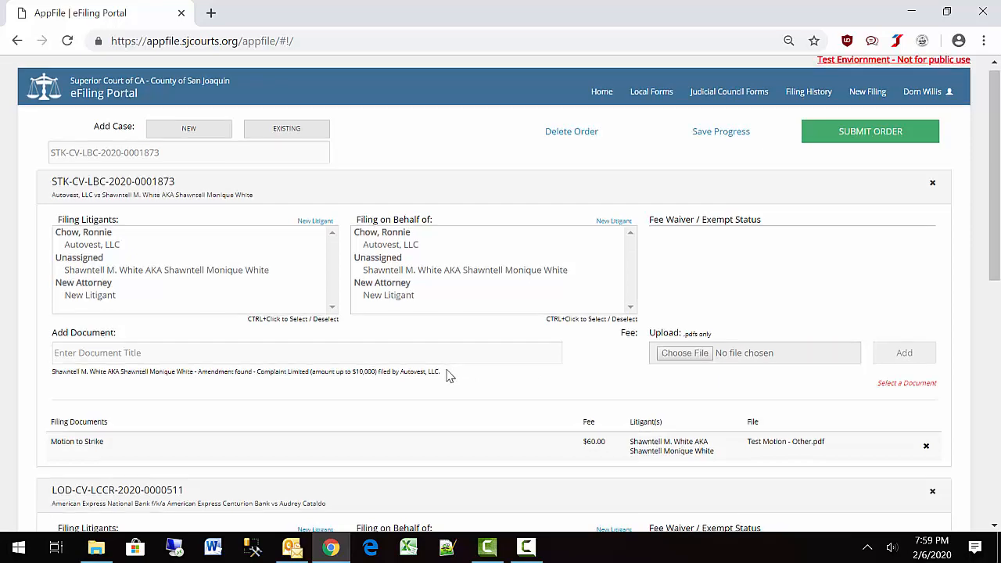
scroll(450, 376, down, 2)
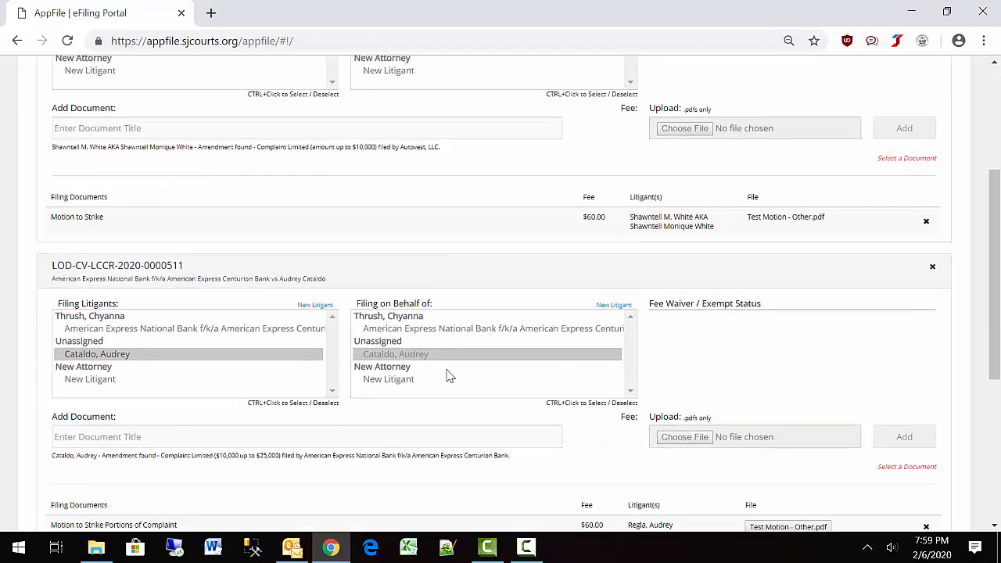
scroll(450, 376, up, 3)
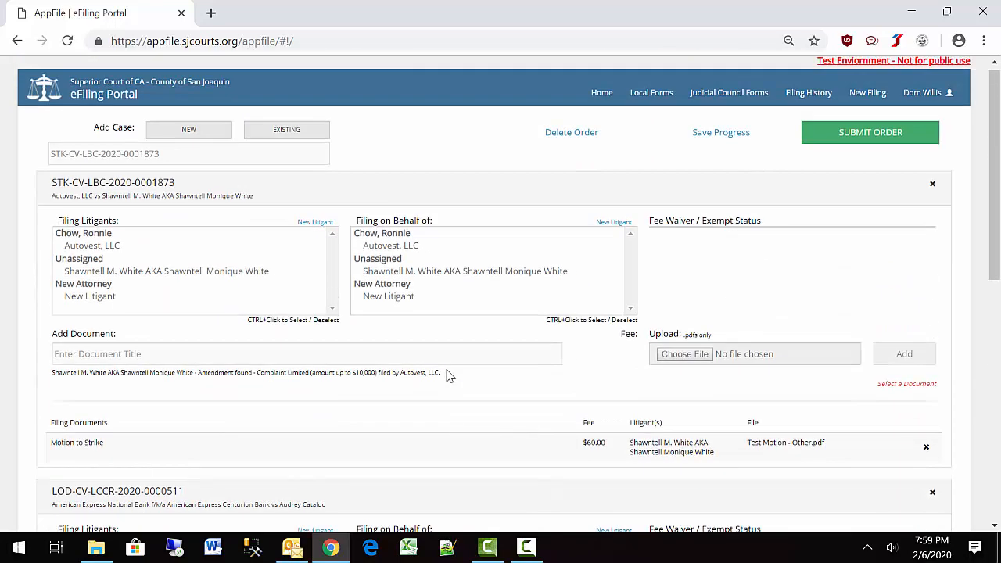
click(829, 139)
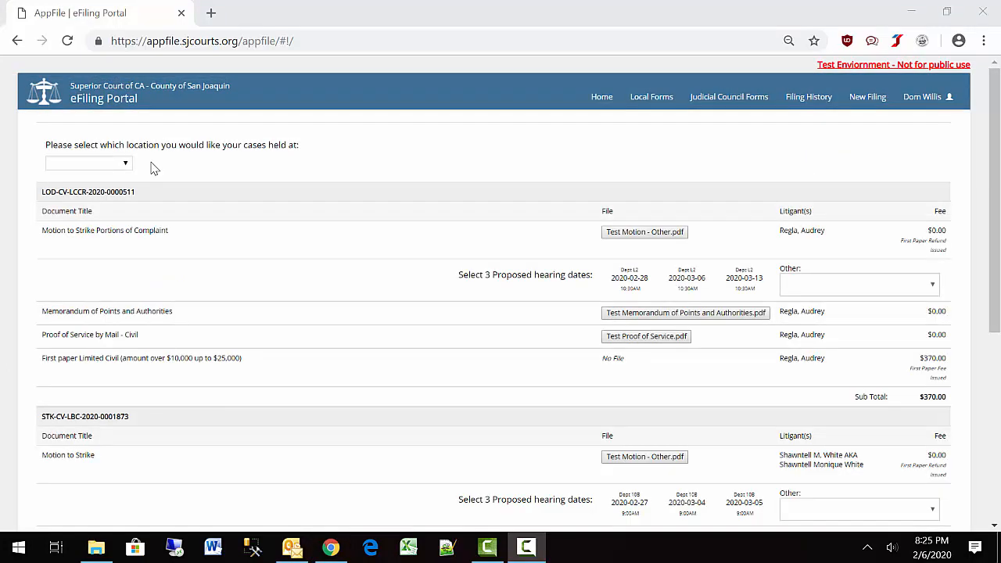
click(127, 166)
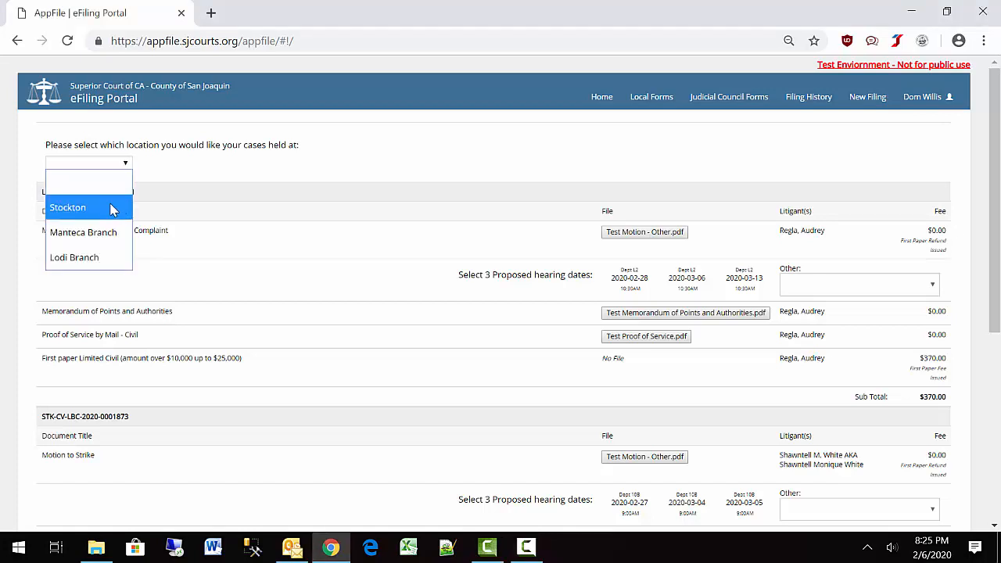
click(108, 258)
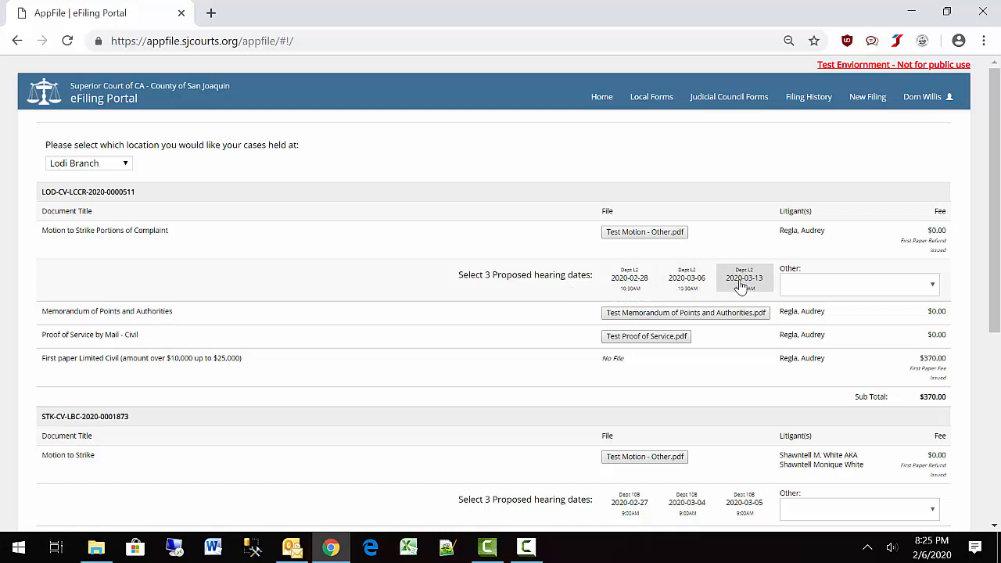
click(812, 294)
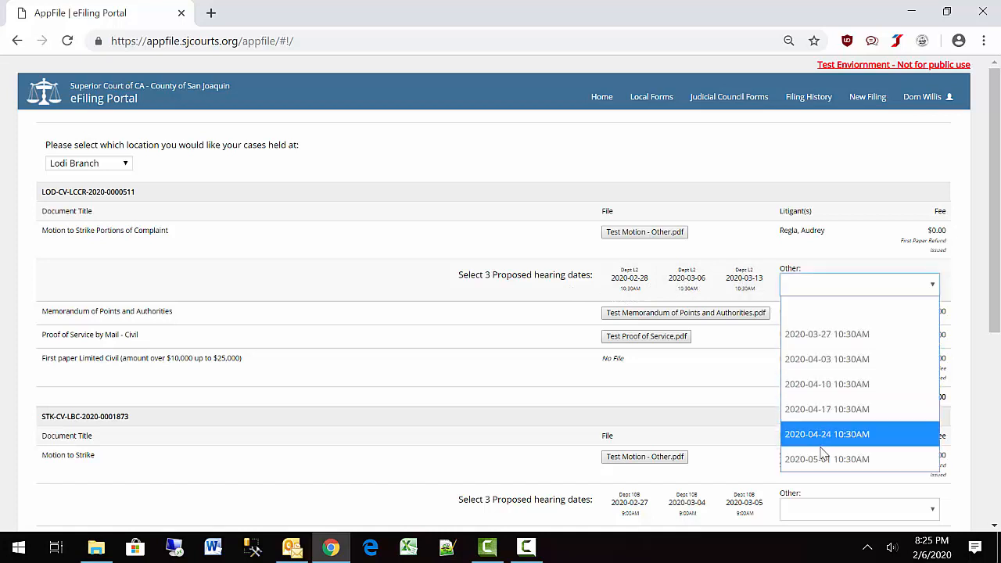
click(630, 282)
click(698, 284)
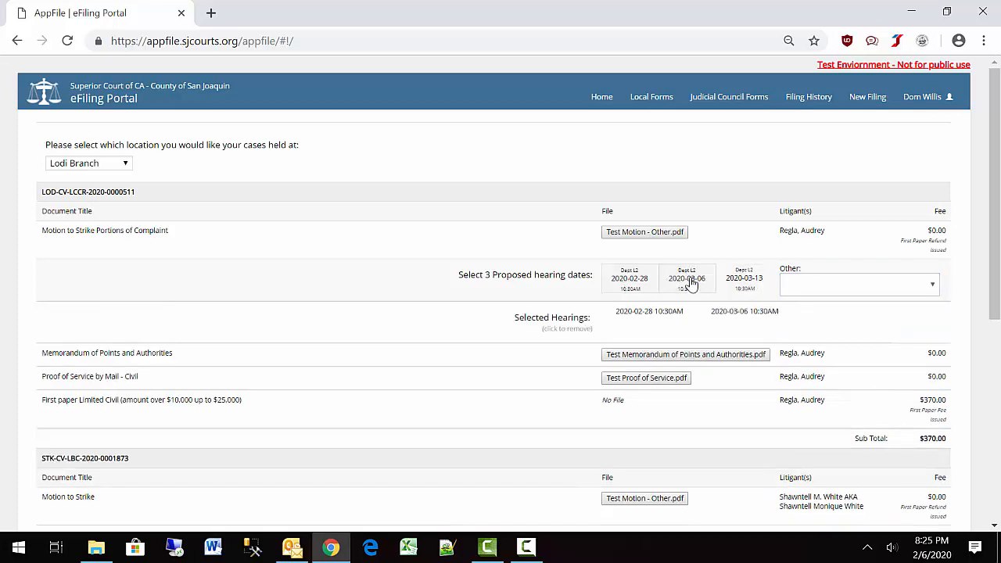
click(742, 289)
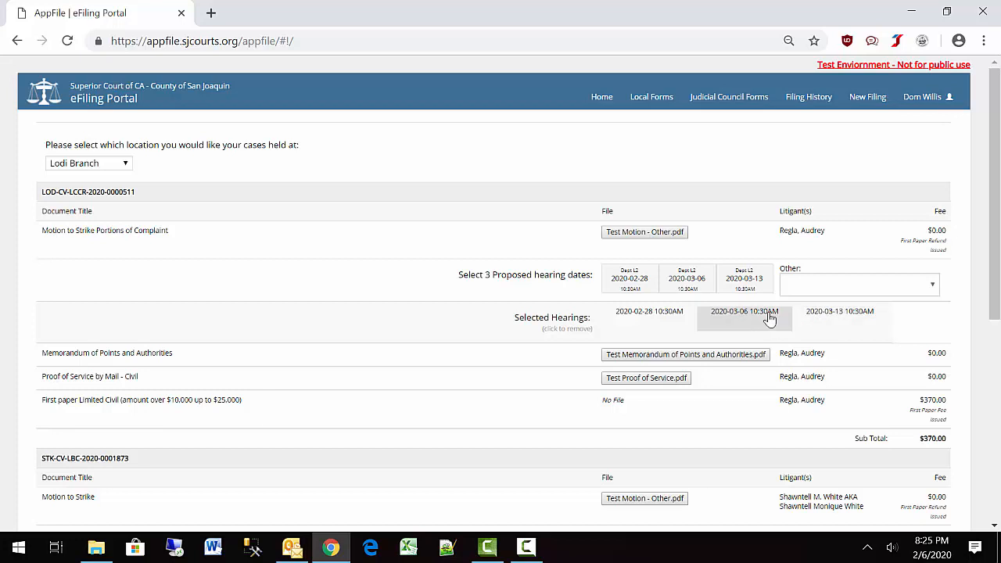
click(744, 288)
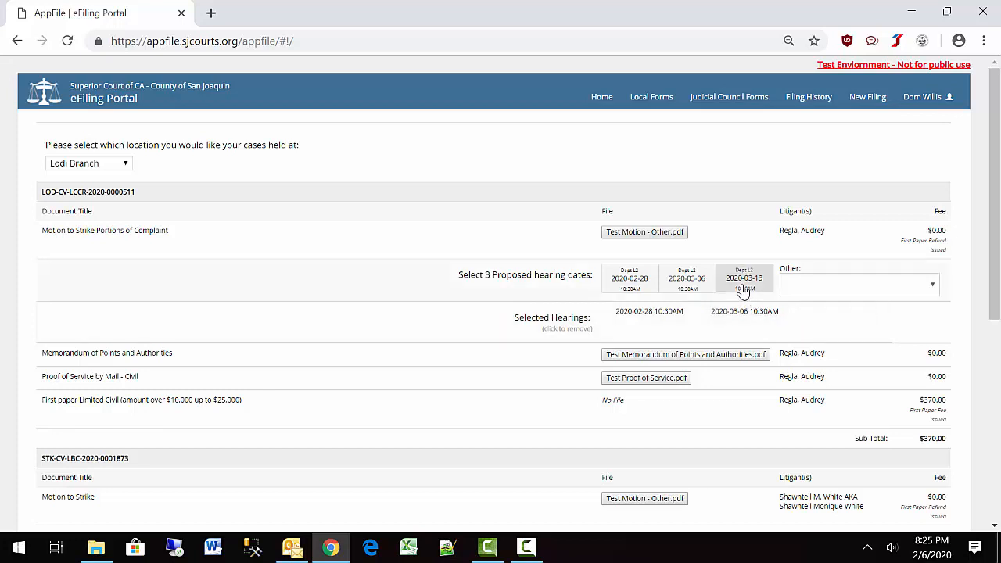
click(797, 288)
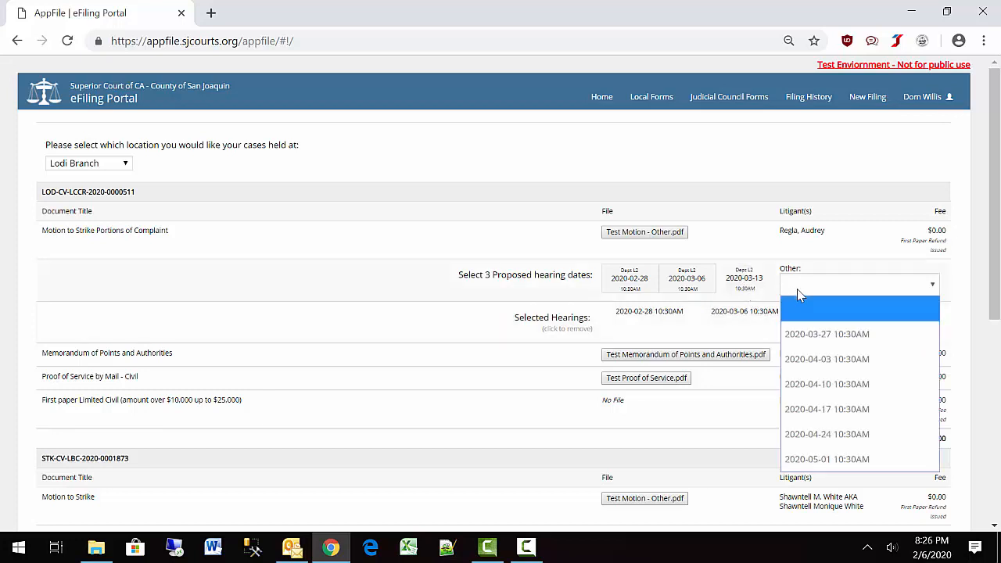
click(818, 384)
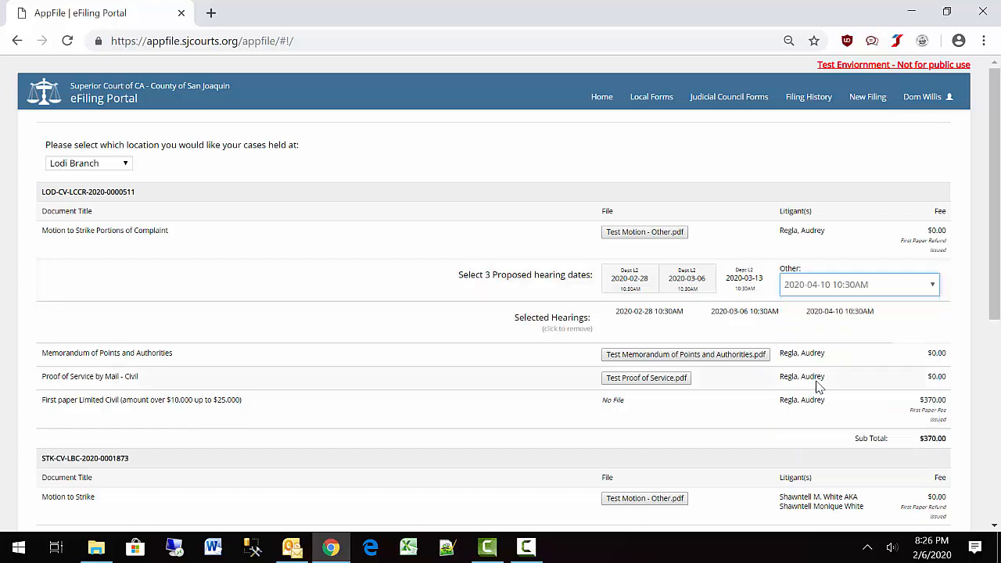
scroll(817, 384, down, 4)
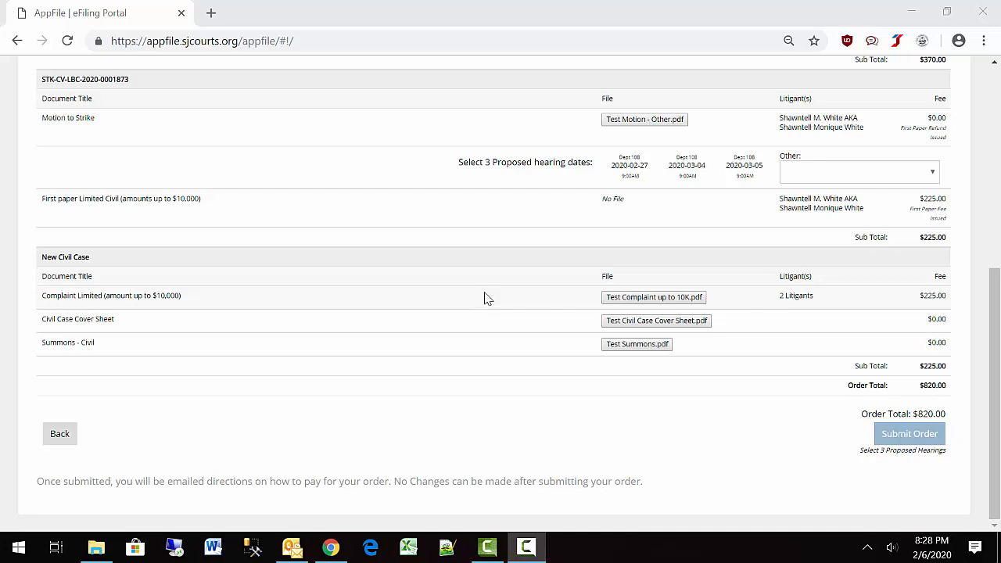
click(618, 174)
click(685, 168)
click(802, 174)
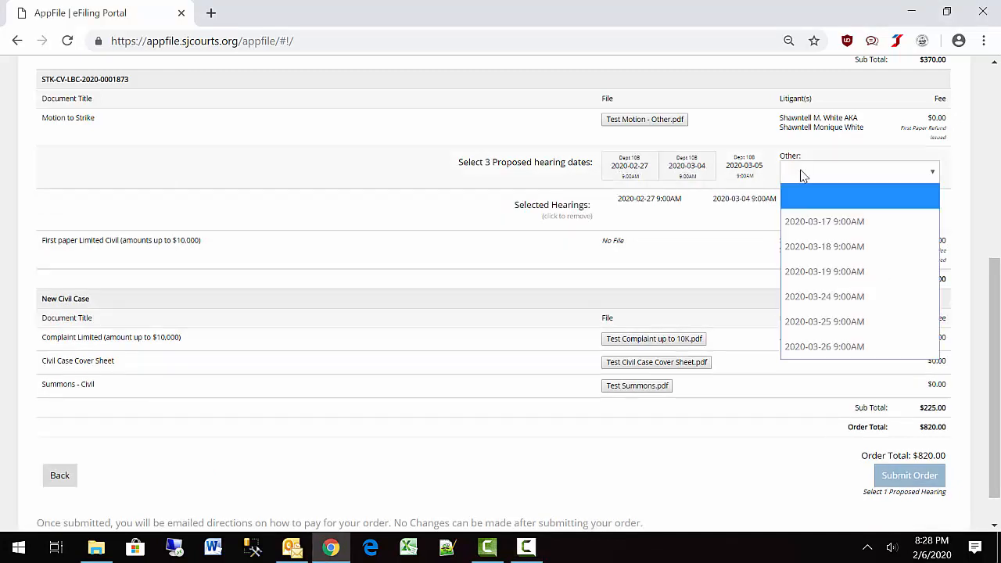
click(835, 300)
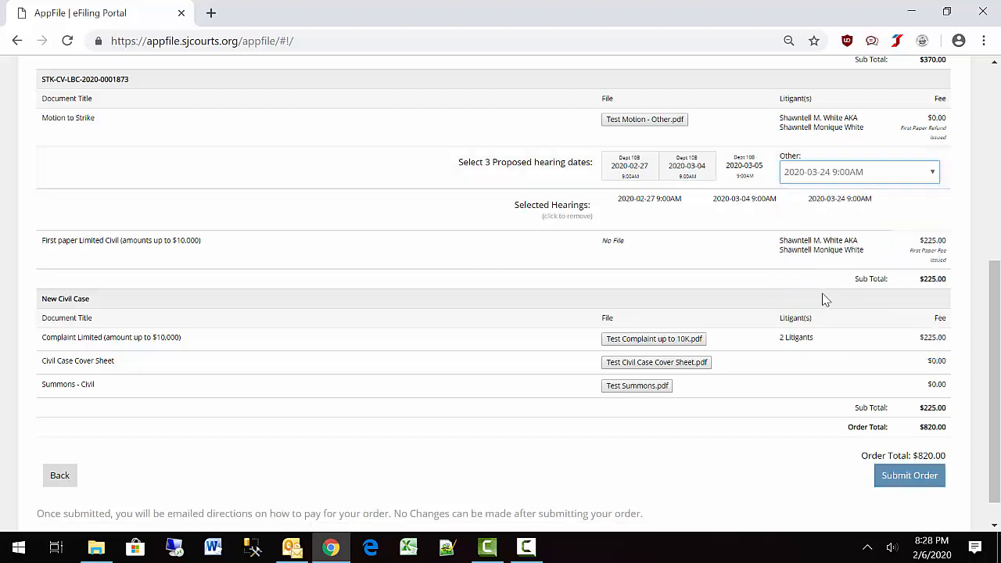
scroll(325, 232, up, 4)
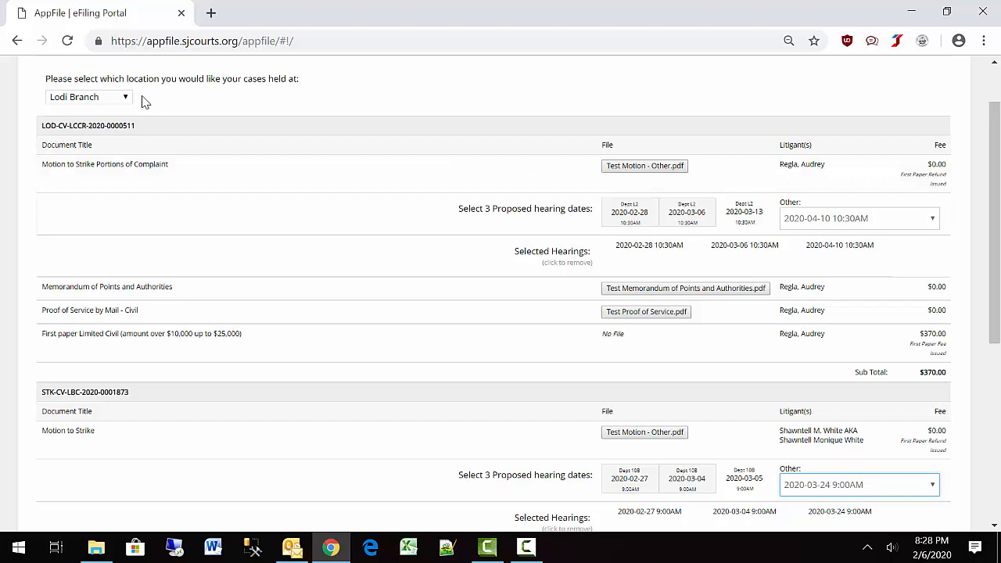
scroll(327, 333, down, 1)
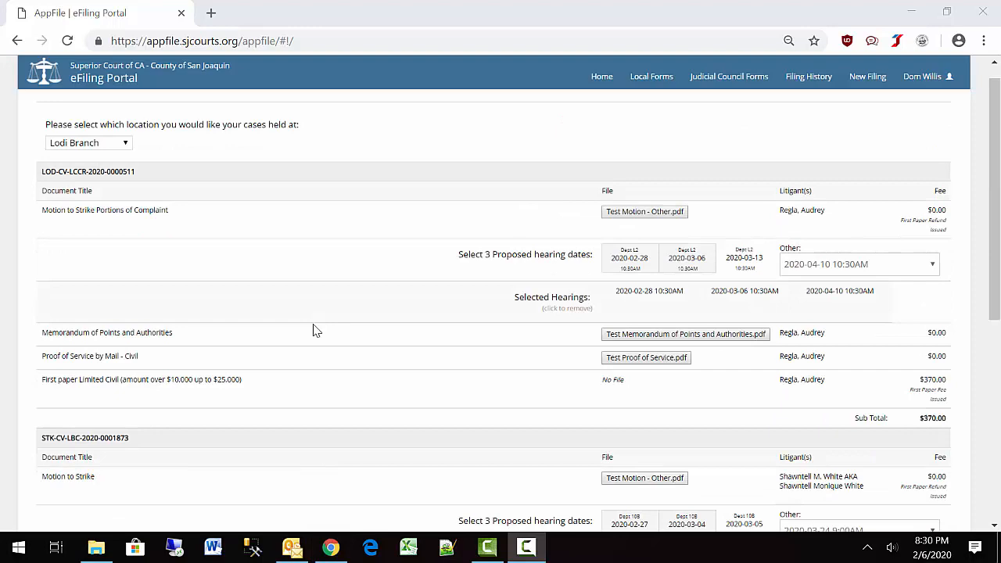
scroll(414, 391, down, 3)
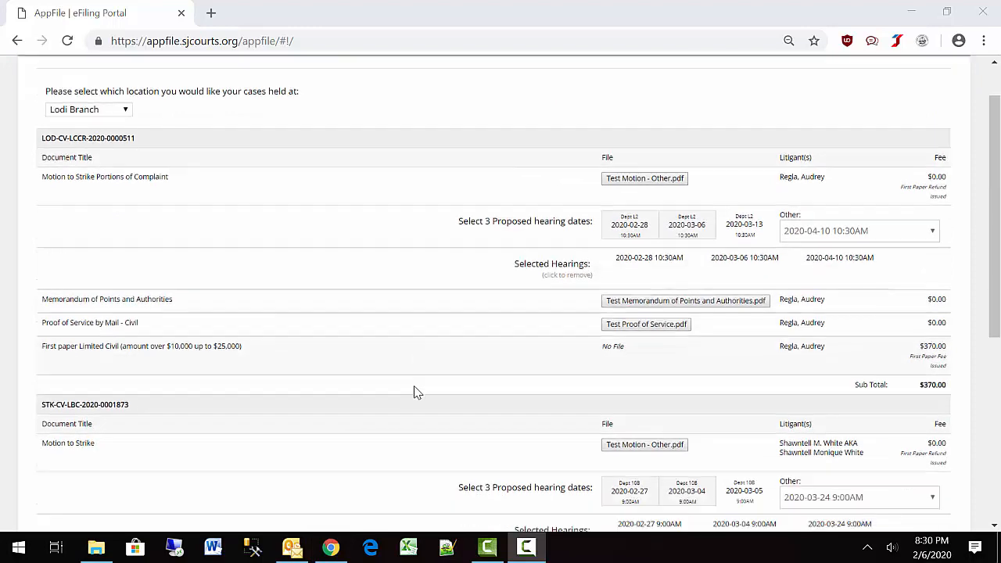
scroll(415, 391, down, 3)
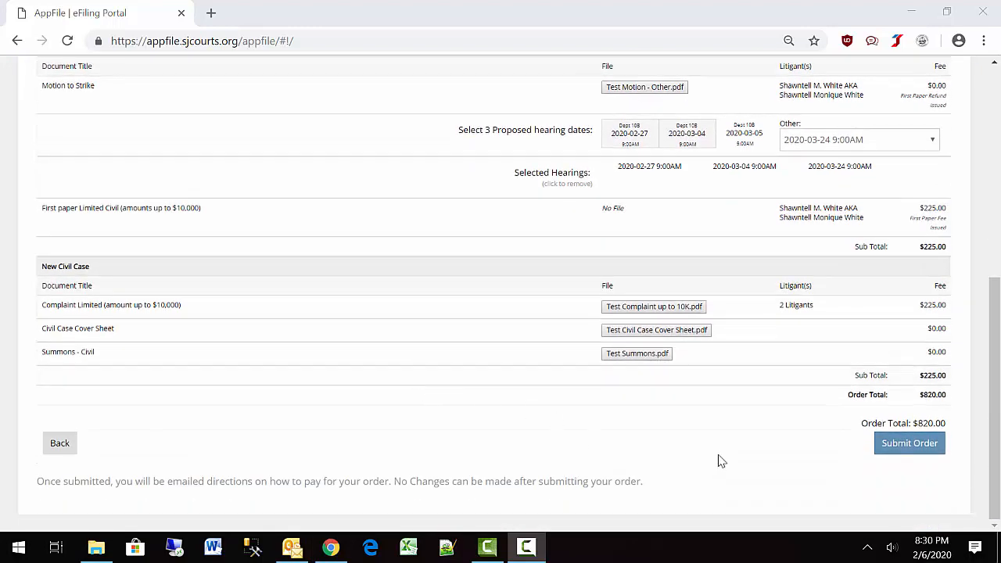
Submit and confirm the $820.00 order, then follow its payment link.
click(897, 454)
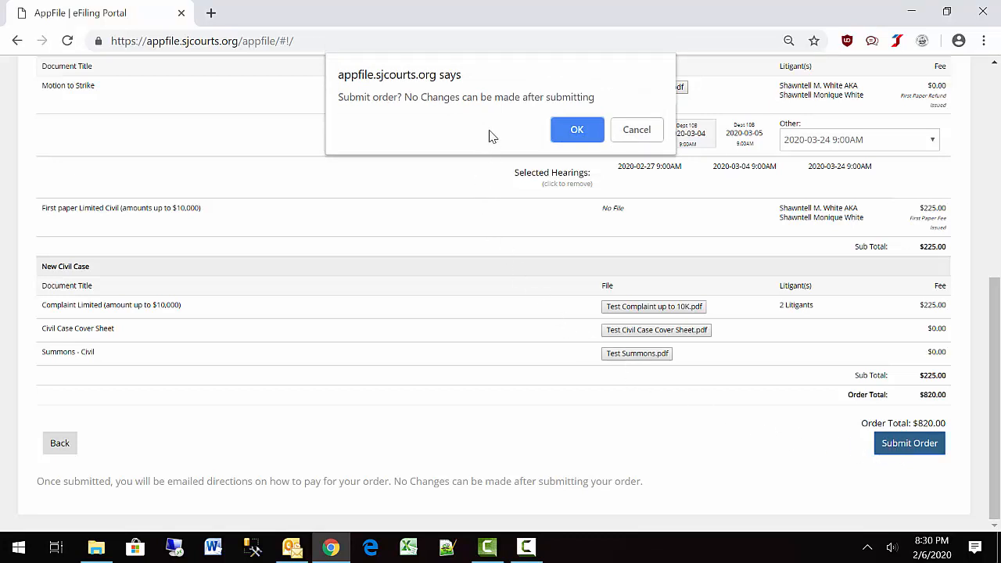
click(578, 130)
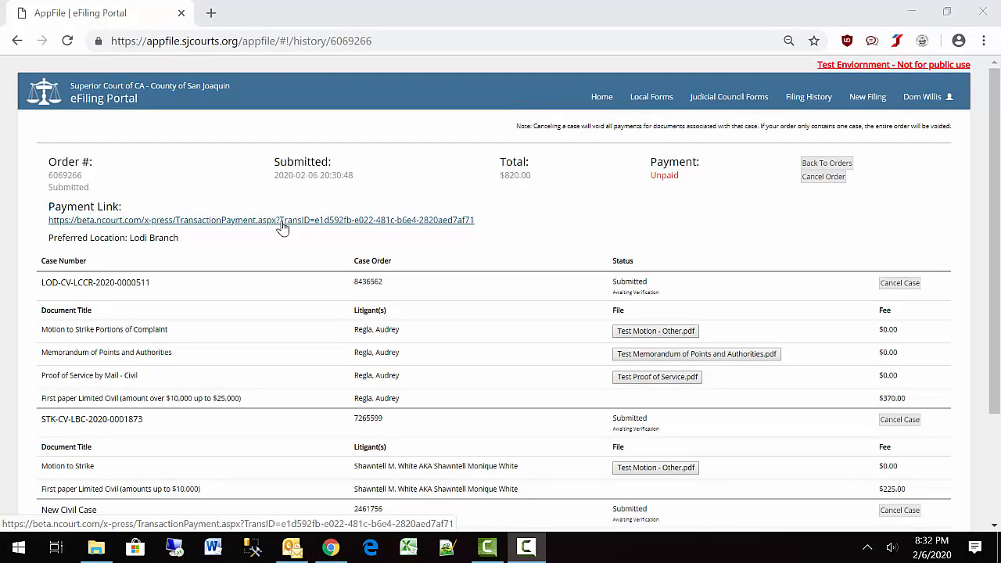
click(280, 222)
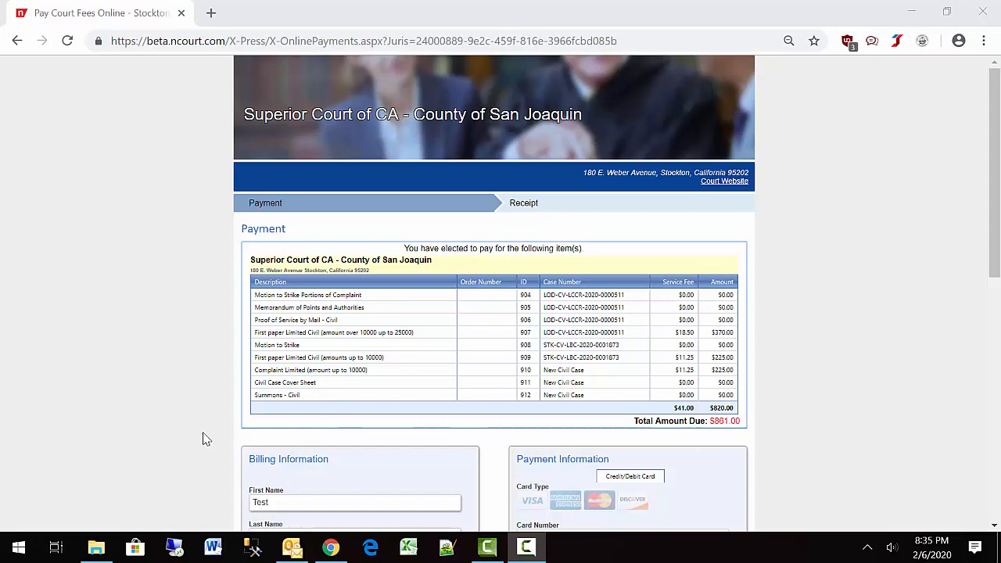
Scroll through the nCourt billing and card details down to Submit Payment.
scroll(203, 438, down, 2)
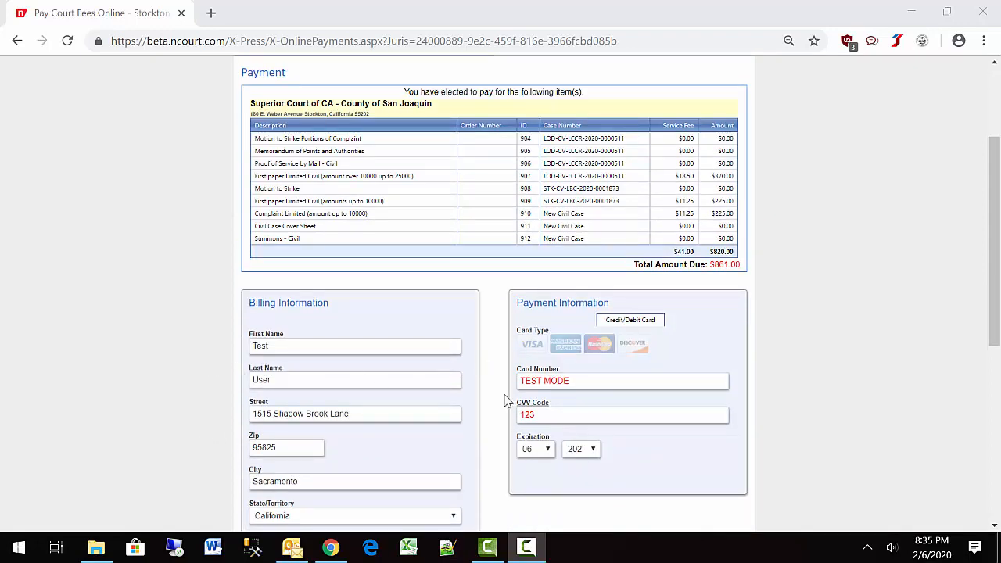
scroll(510, 411, down, 3)
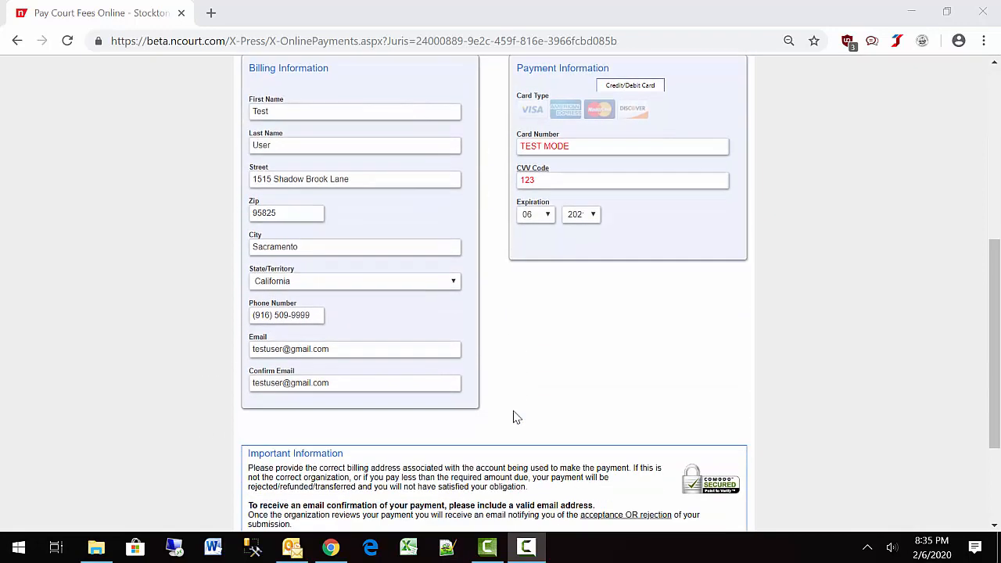
scroll(513, 417, down, 2)
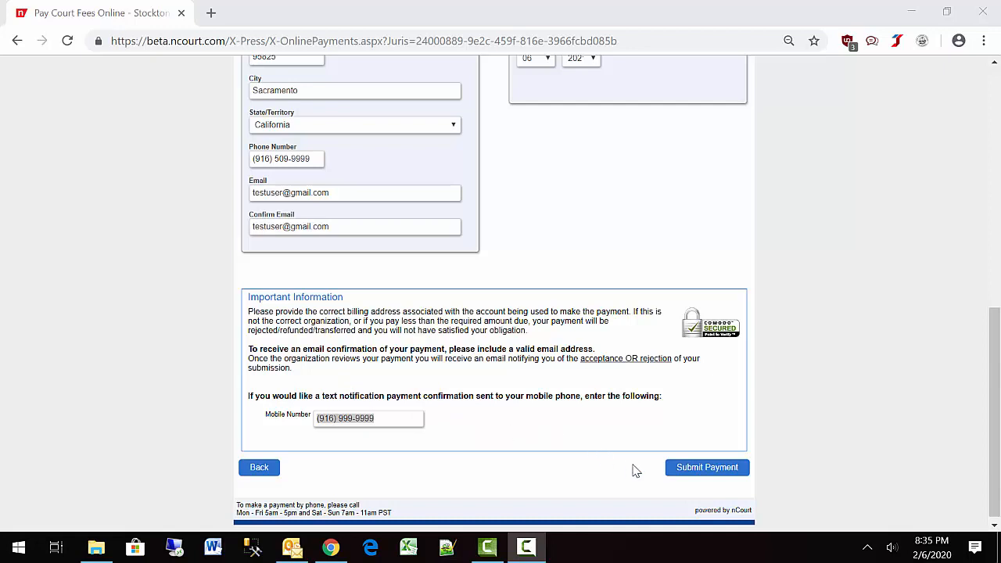
Submit the $861.00 payment and return from the receipt to the filing portal.
click(702, 468)
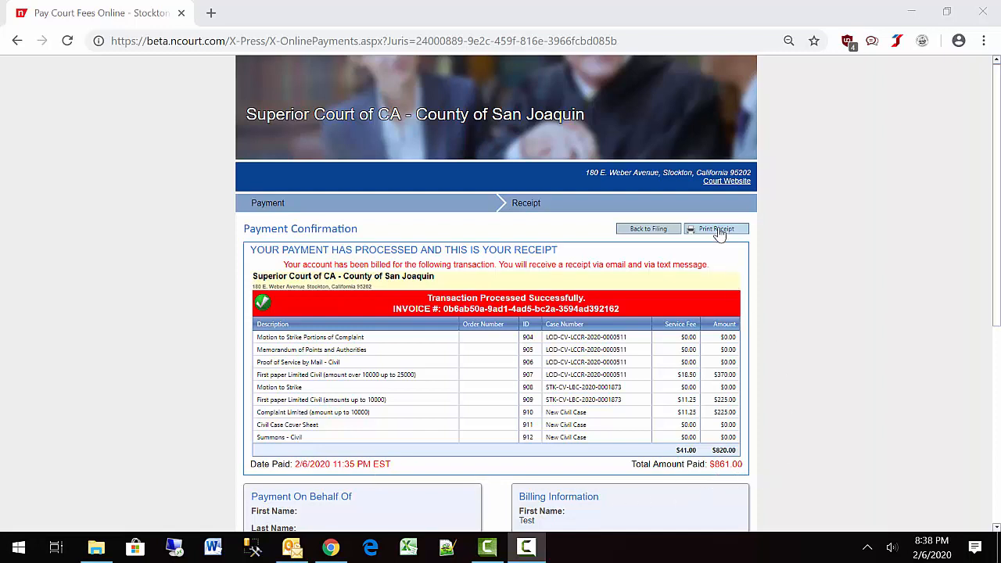
click(649, 229)
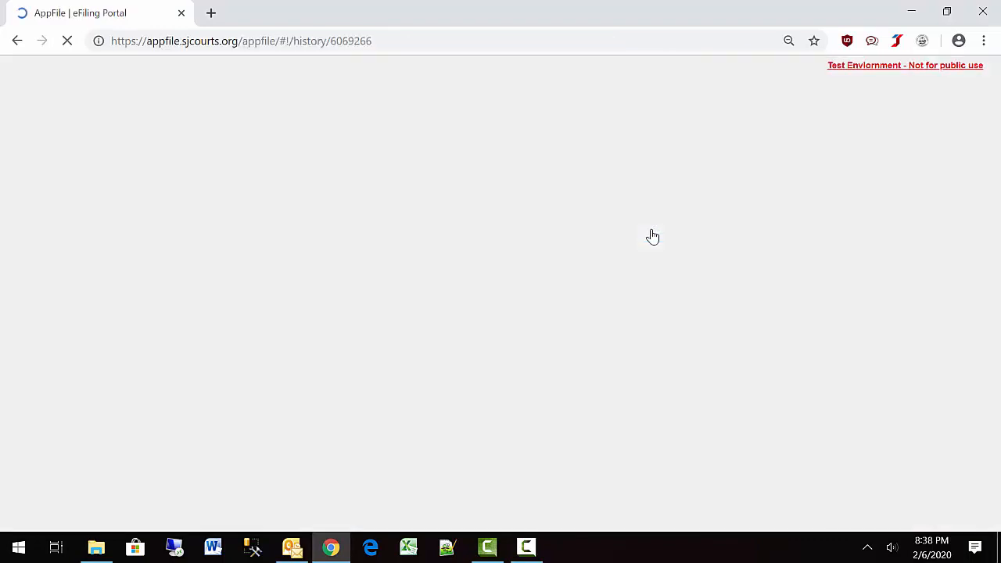